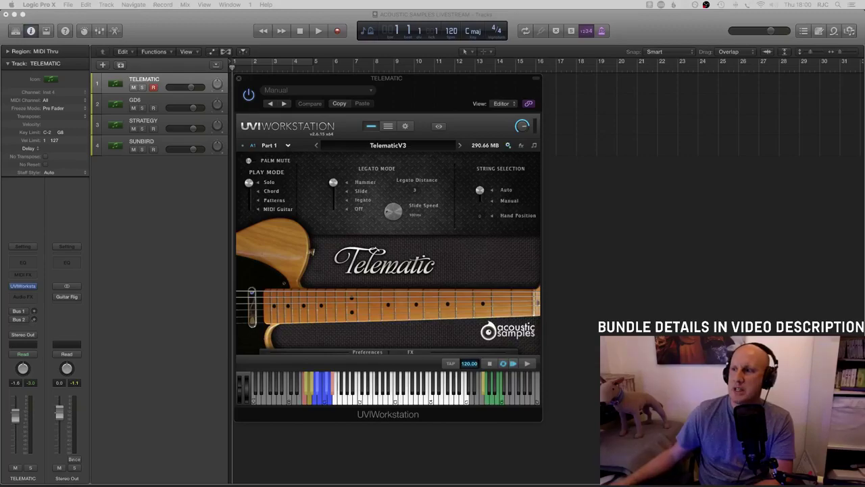
Step: Place the VSTBuzz €89 Acoustic Samples Guitar Bundle deal page over the Logic Pro X window
{"action": "left_click_drag", "start_coordinate": [864, 169], "coordinate": [142, 45]}
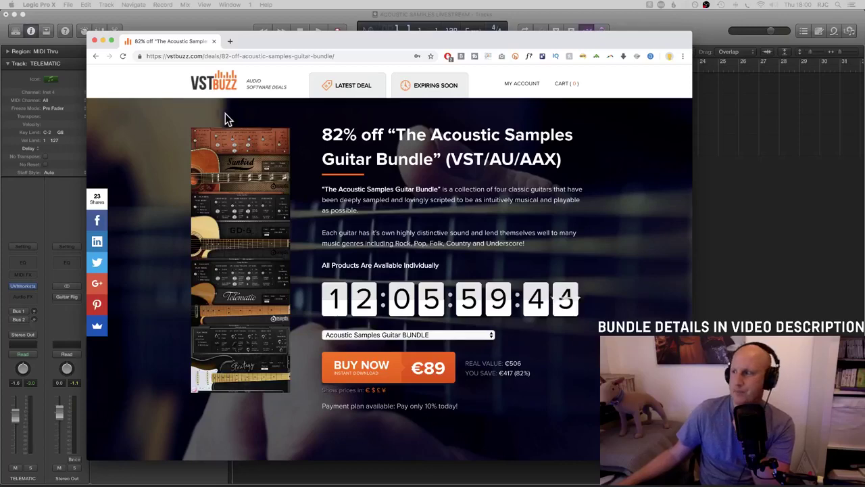
Step: Scroll the deal page and check the product options list, keeping the bundle selected
{"action": "scroll", "coordinate": [348, 187], "scroll_direction": "down", "scroll_amount": 1}
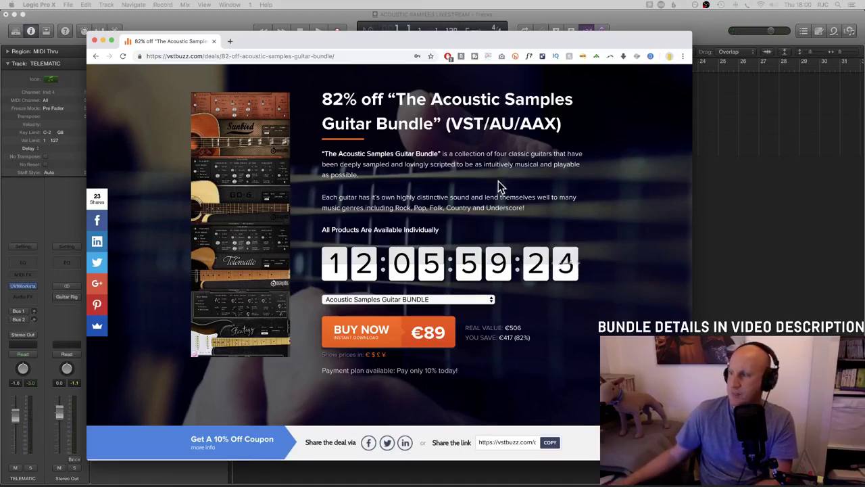
{"action": "scroll", "coordinate": [464, 196], "scroll_direction": "down", "scroll_amount": 3}
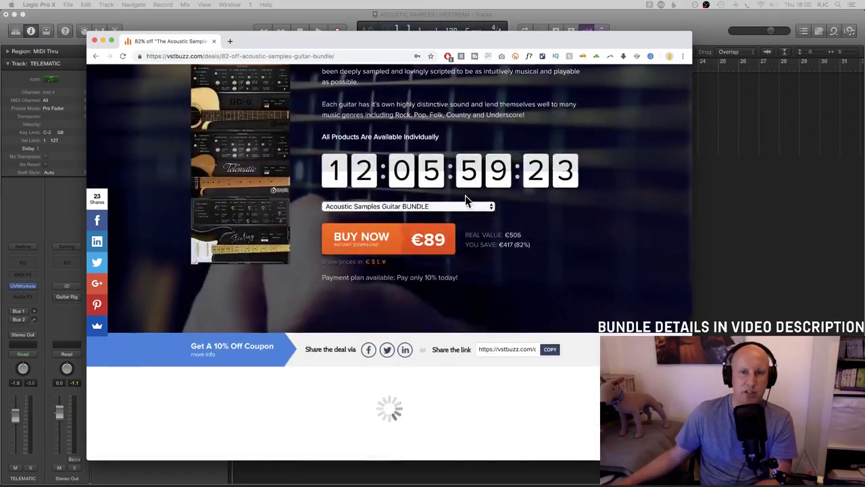
{"action": "left_click", "coordinate": [433, 207]}
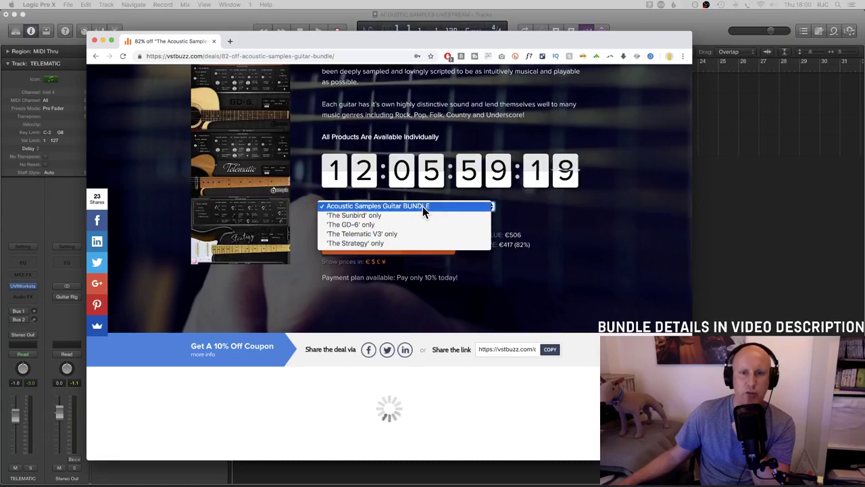
{"action": "left_click", "coordinate": [538, 214]}
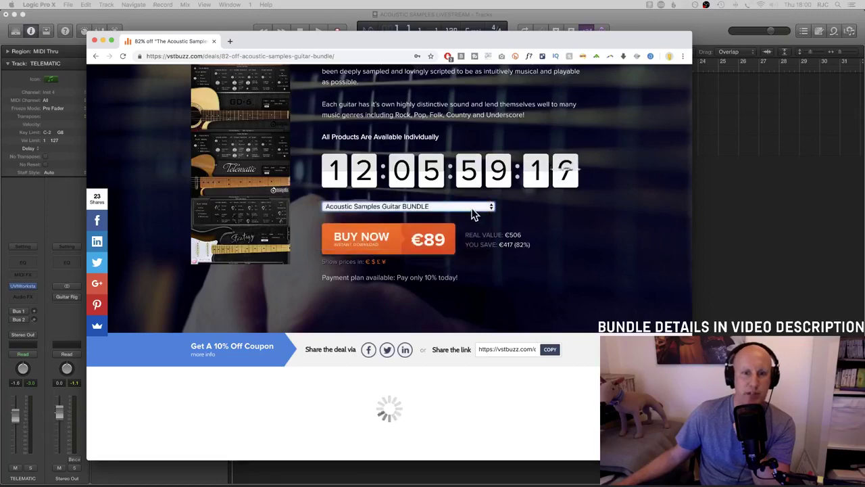
{"action": "scroll", "coordinate": [464, 226], "scroll_direction": "up", "scroll_amount": 3}
{"action": "scroll", "coordinate": [464, 226], "scroll_direction": "down", "scroll_amount": 4}
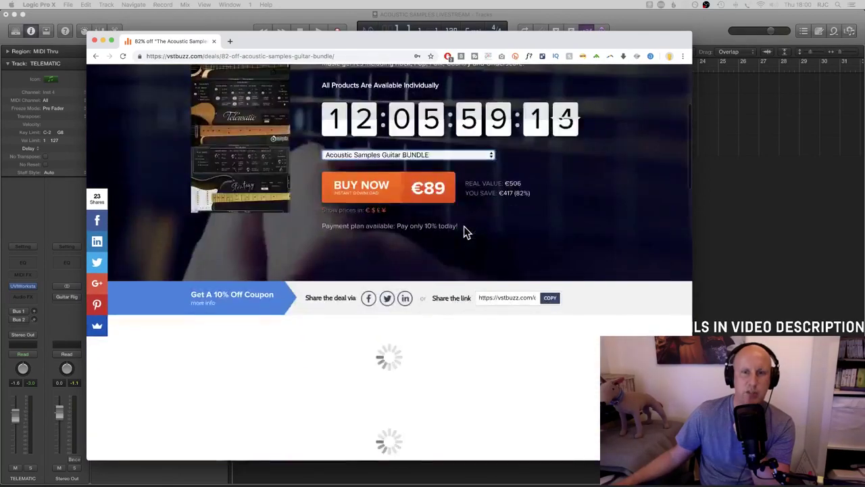
{"action": "scroll", "coordinate": [463, 226], "scroll_direction": "up", "scroll_amount": 2}
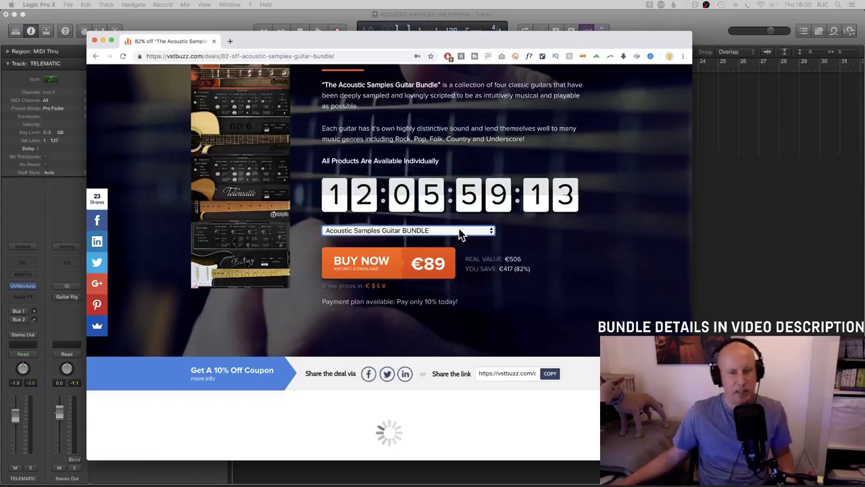
Step: Compare the €49 Sunbird, GD-6, Telematic V3 and Strategy single options, then reselect the €89 BUNDLE
{"action": "left_click", "coordinate": [457, 231]}
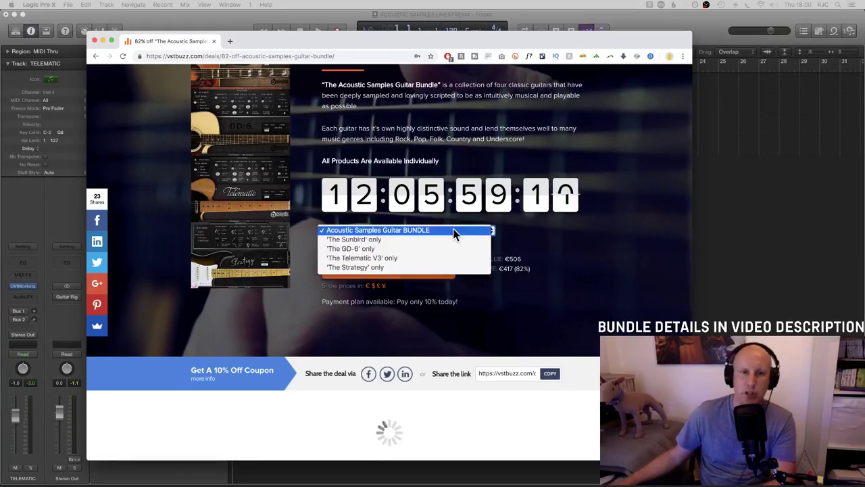
{"action": "left_click", "coordinate": [427, 240]}
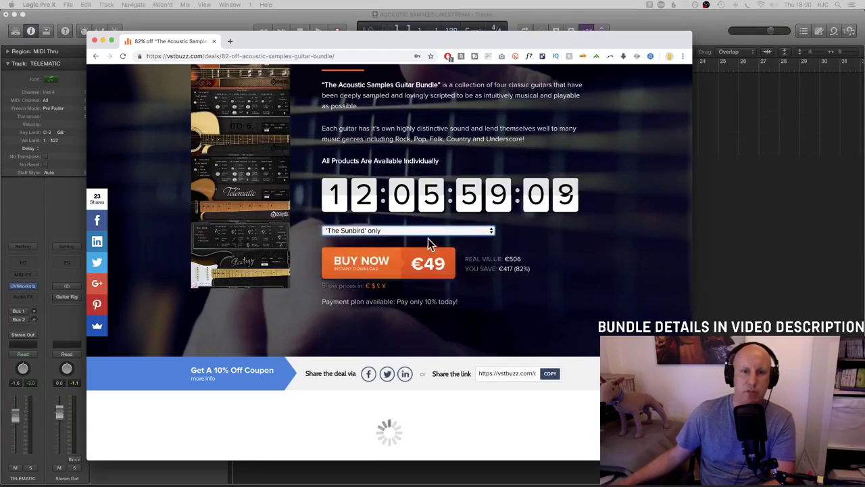
{"action": "left_click", "coordinate": [426, 237]}
{"action": "left_click", "coordinate": [416, 240]}
{"action": "left_click", "coordinate": [417, 240]}
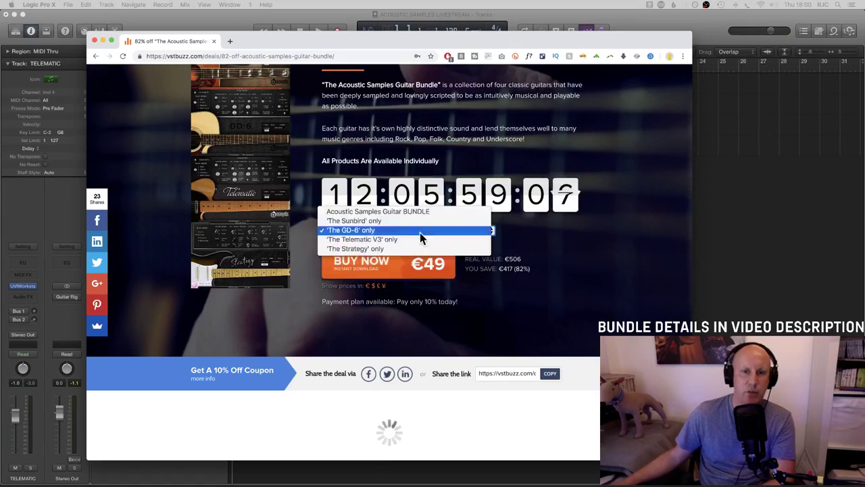
{"action": "left_click", "coordinate": [415, 240]}
{"action": "left_click", "coordinate": [411, 232]}
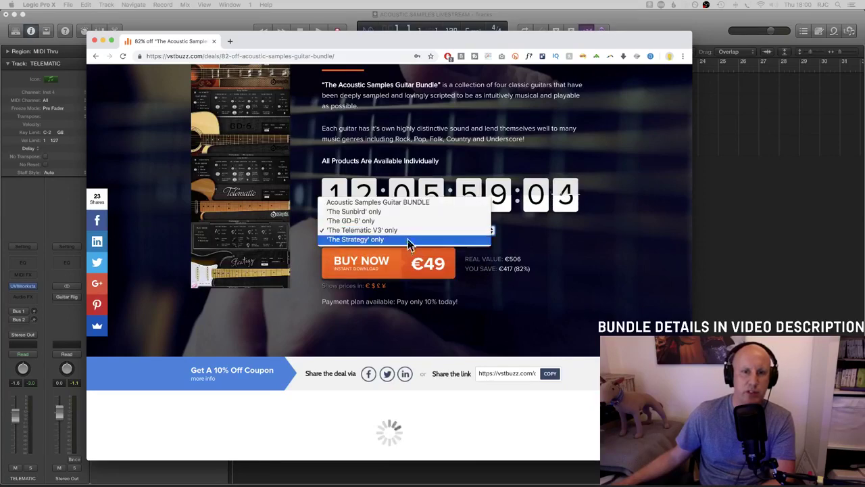
{"action": "left_click", "coordinate": [406, 240]}
{"action": "left_click", "coordinate": [404, 239]}
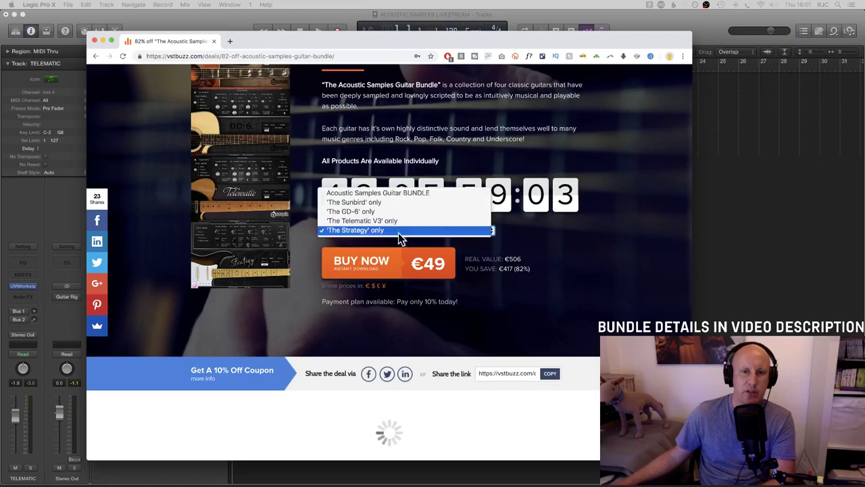
{"action": "left_click", "coordinate": [385, 194]}
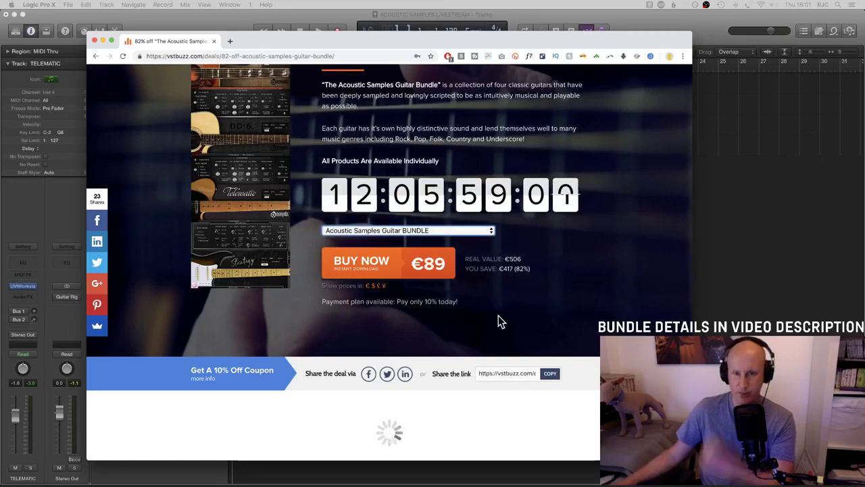
{"action": "scroll", "coordinate": [497, 318], "scroll_direction": "down", "scroll_amount": 5}
{"action": "scroll", "coordinate": [491, 306], "scroll_direction": "up", "scroll_amount": 3}
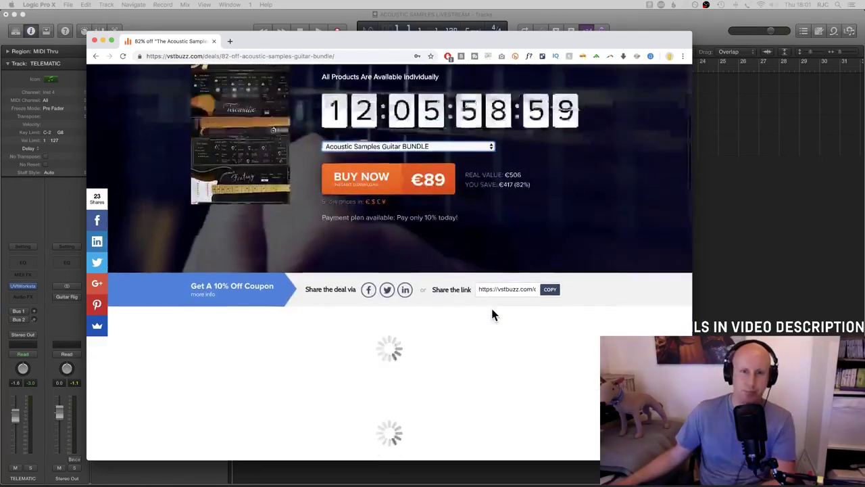
{"action": "scroll", "coordinate": [491, 305], "scroll_direction": "up", "scroll_amount": 5}
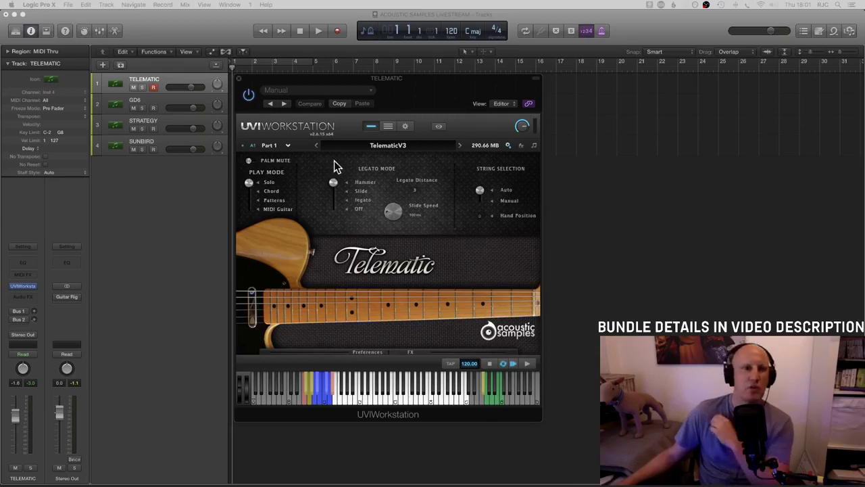
{"action": "left_click", "coordinate": [375, 351]}
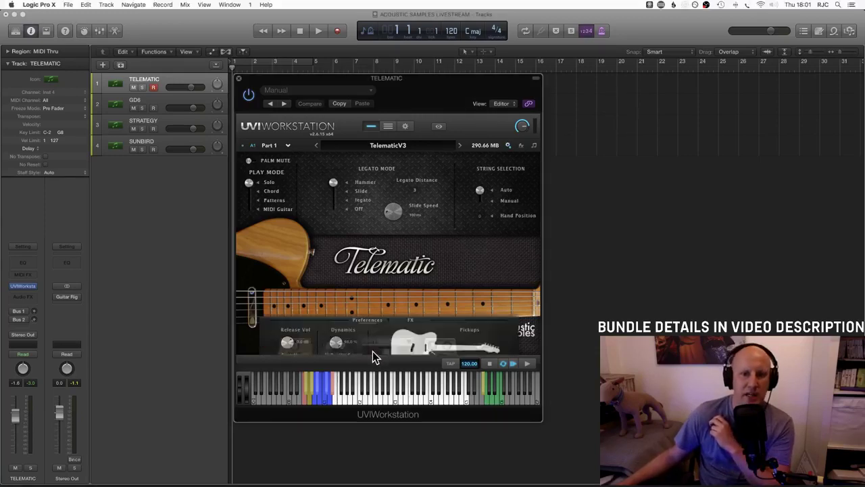
{"action": "left_click", "coordinate": [373, 271]}
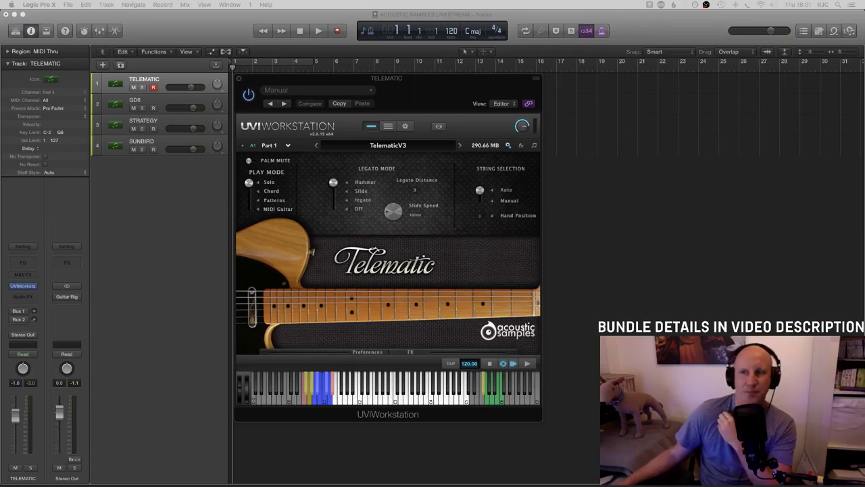
{"action": "left_click", "coordinate": [172, 106]}
{"action": "left_click", "coordinate": [161, 123]}
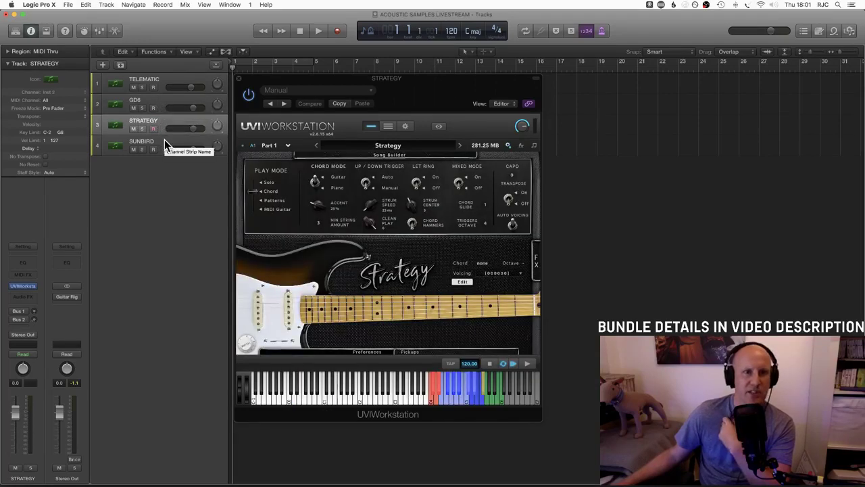
{"action": "left_click", "coordinate": [165, 141]}
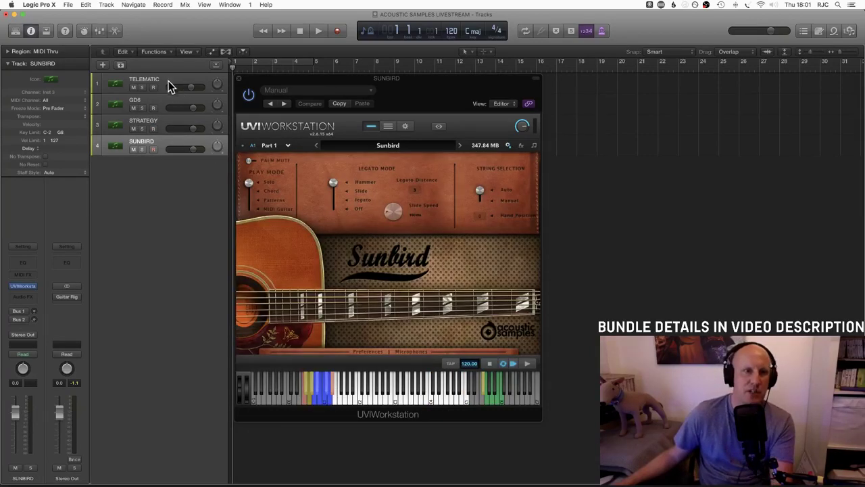
{"action": "left_click", "coordinate": [166, 79]}
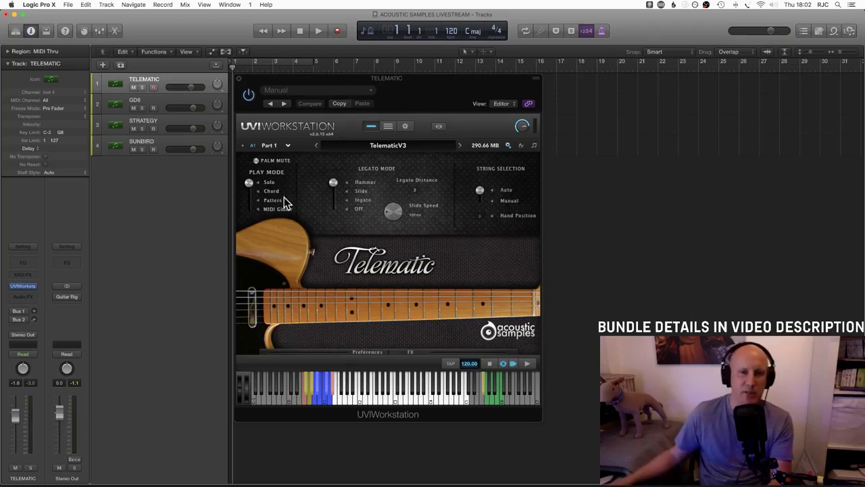
{"action": "left_click", "coordinate": [249, 193]}
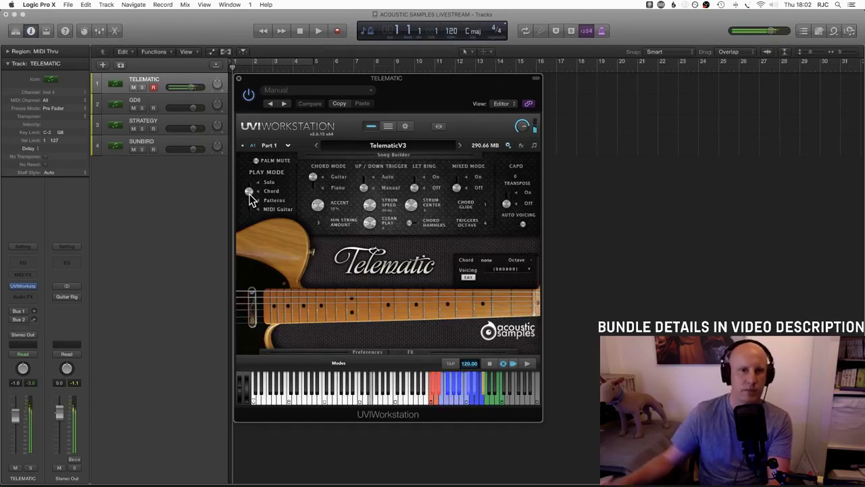
{"action": "left_click_drag", "start_coordinate": [249, 194], "coordinate": [250, 205]}
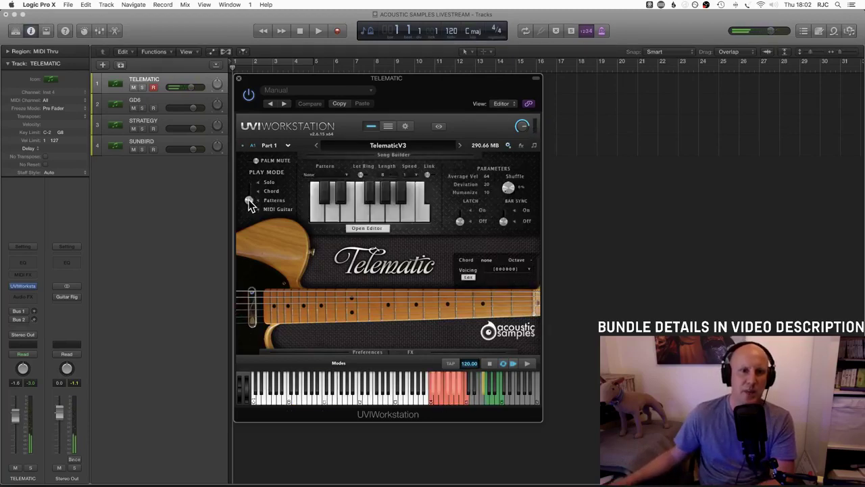
{"action": "left_click", "coordinate": [250, 184]}
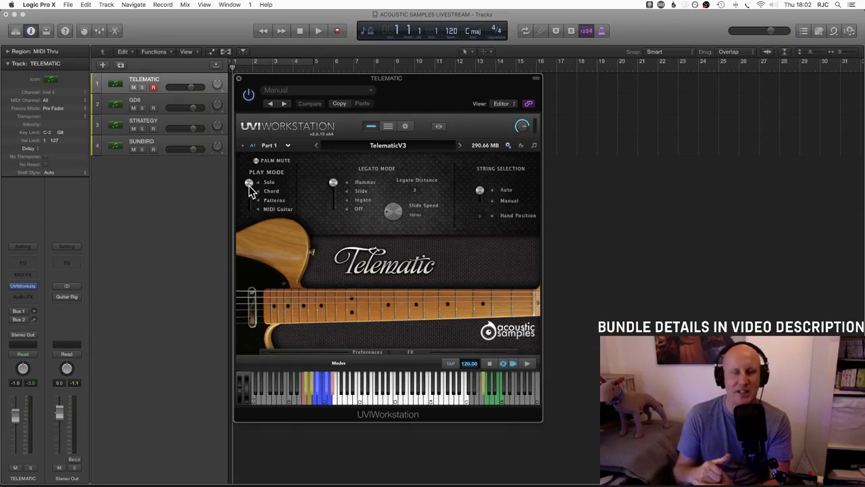
Step: Go from the GD6 track to the STRATEGY track to show its guitar instrument
{"action": "left_click", "coordinate": [193, 102]}
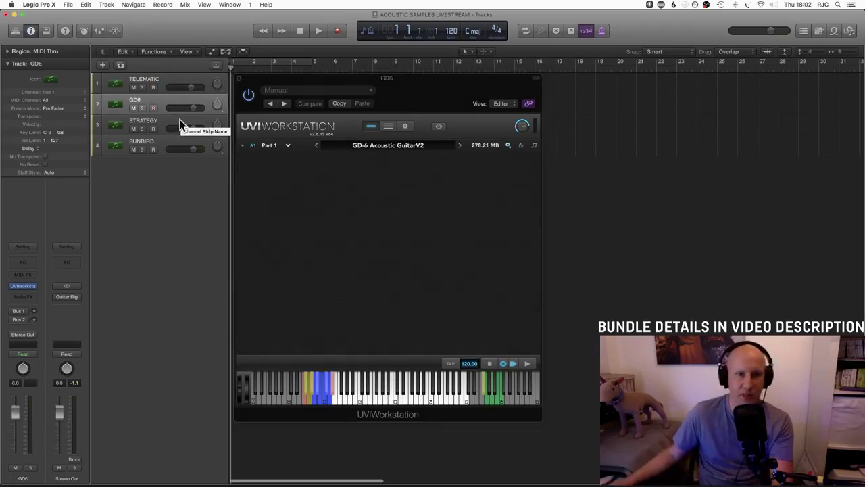
{"action": "left_click", "coordinate": [181, 125]}
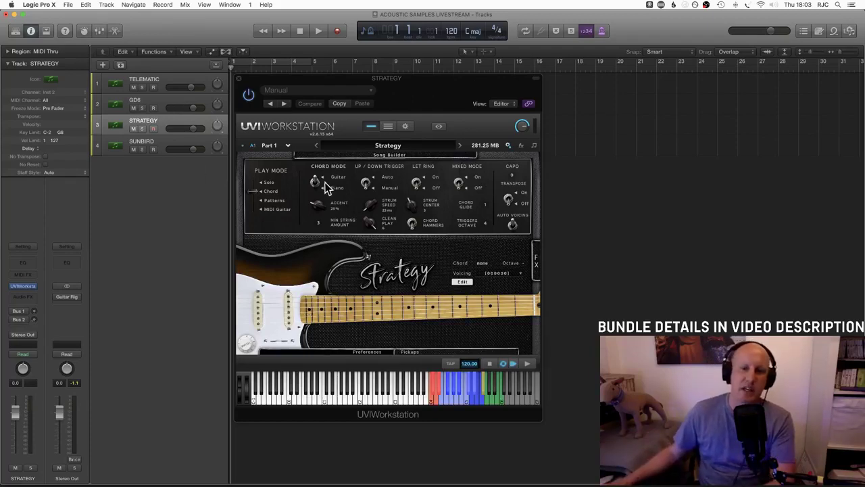
Step: Check the Strategy's effects pedalboard and pickup preferences, then move to the TELEMATIC track through GD6
{"action": "left_click", "coordinate": [536, 262]}
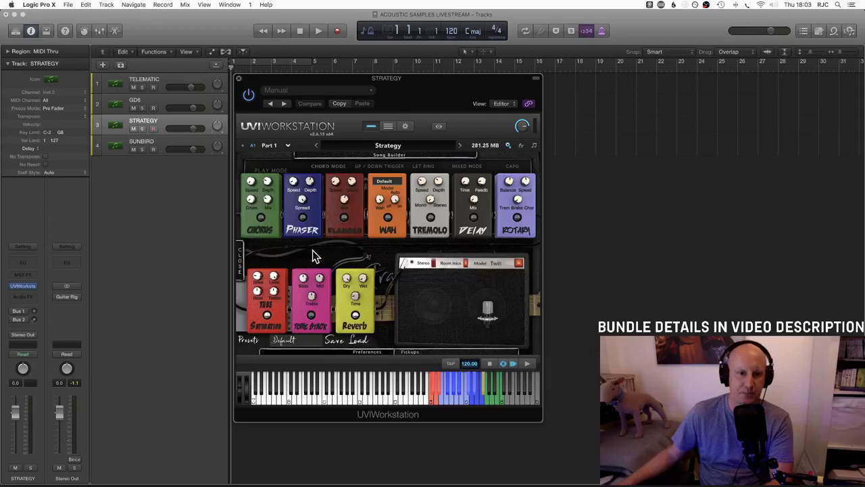
{"action": "left_click", "coordinate": [240, 260]}
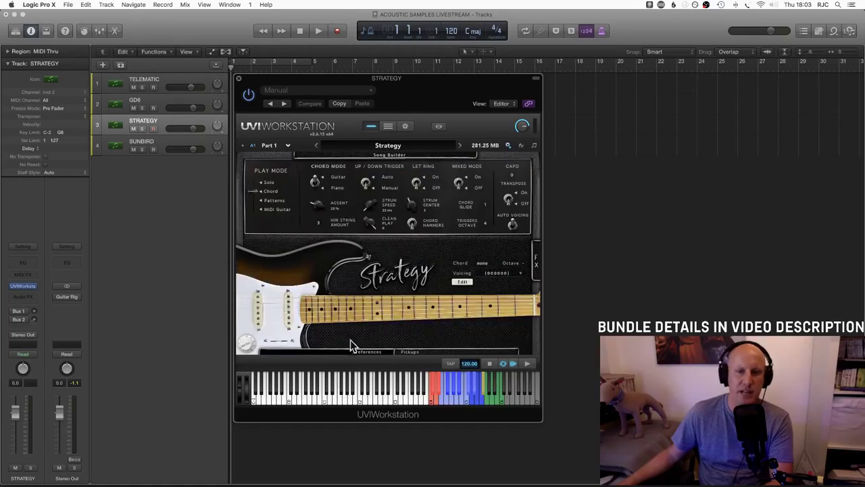
{"action": "left_click", "coordinate": [368, 353]}
{"action": "left_click", "coordinate": [413, 272]}
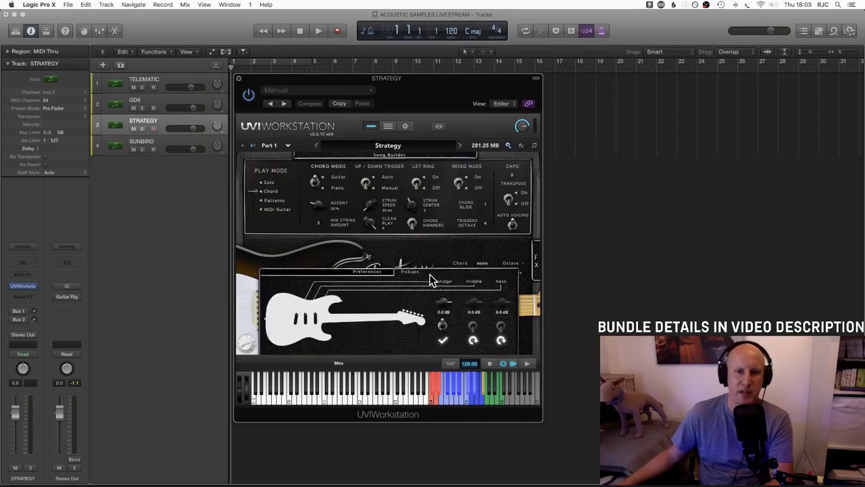
{"action": "left_click", "coordinate": [162, 99]}
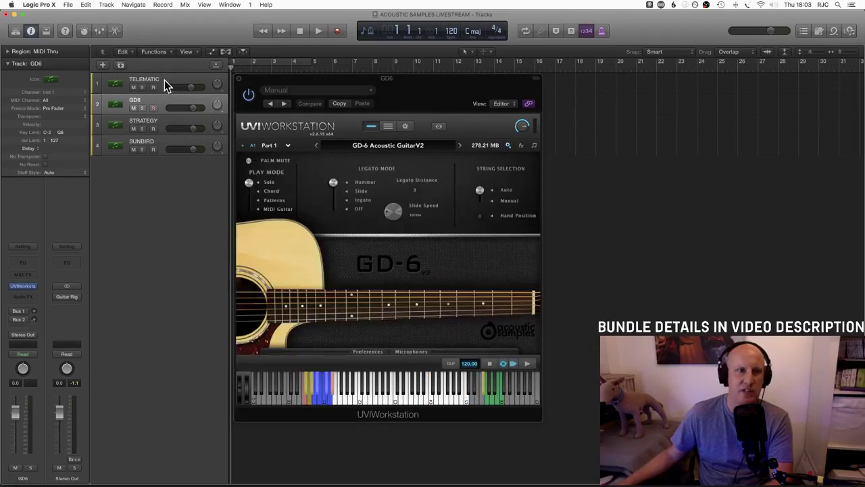
{"action": "left_click", "coordinate": [164, 79]}
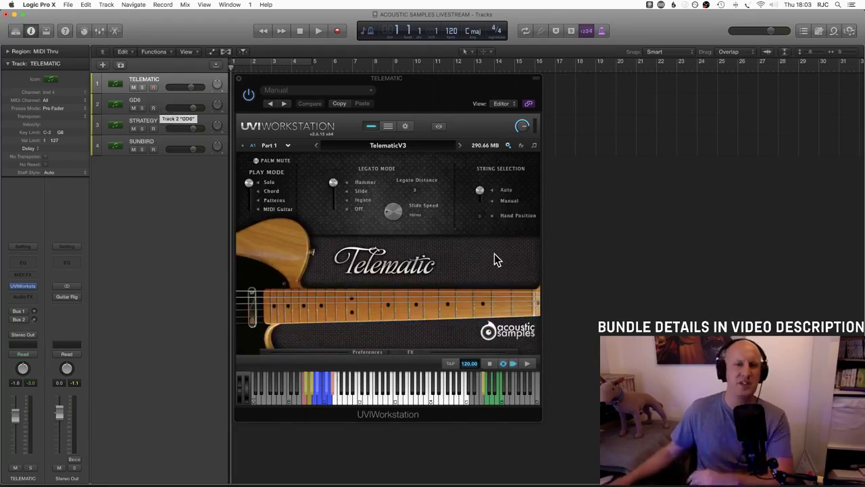
Step: Open UVI Workstation's soundbank browser from the TelematicV3 preset name bar
{"action": "left_click", "coordinate": [383, 146]}
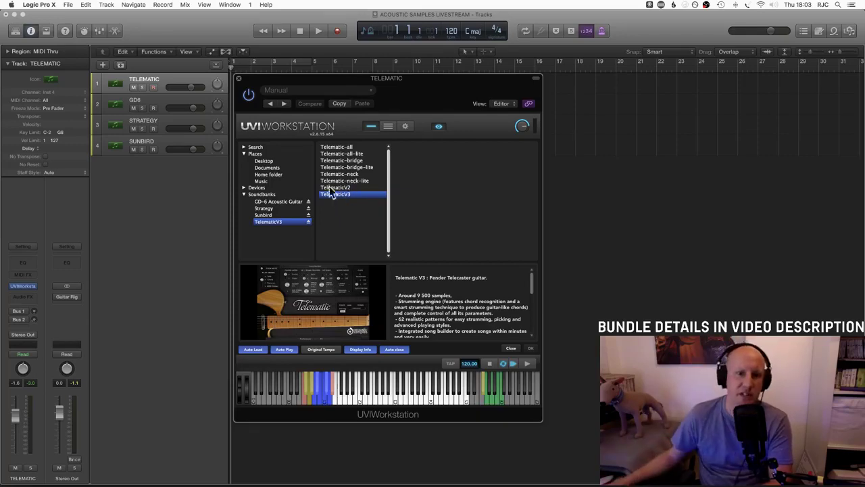
Step: Read the Strategy, GD-6 and Sunbird soundbank descriptions, then go back to the TelematicV3 page
{"action": "left_click", "coordinate": [270, 215]}
{"action": "left_click", "coordinate": [274, 209]}
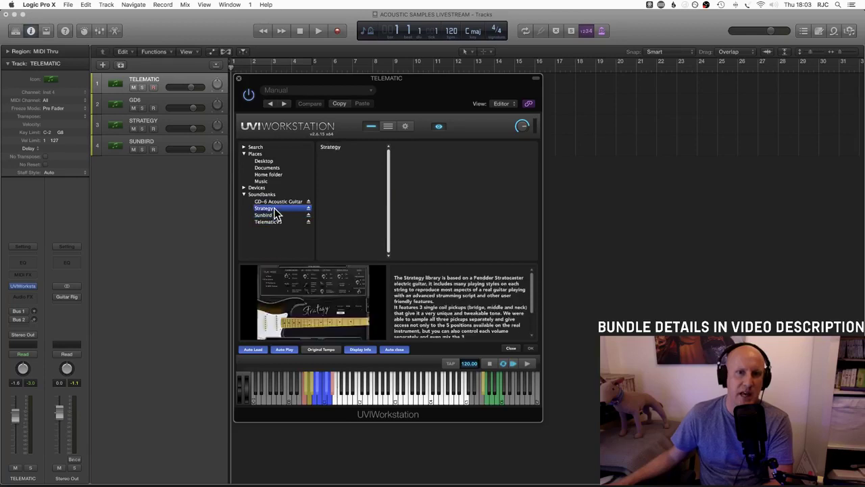
{"action": "left_click", "coordinate": [275, 202]}
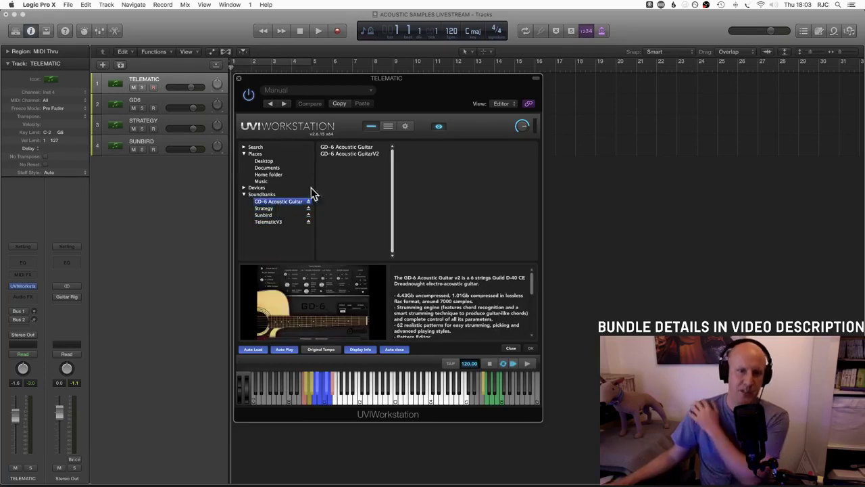
{"action": "left_click", "coordinate": [286, 209]}
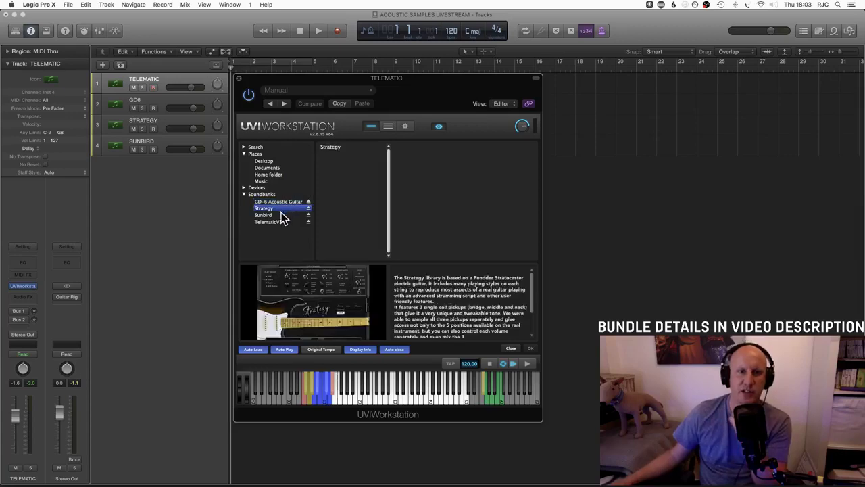
{"action": "left_click", "coordinate": [285, 215]}
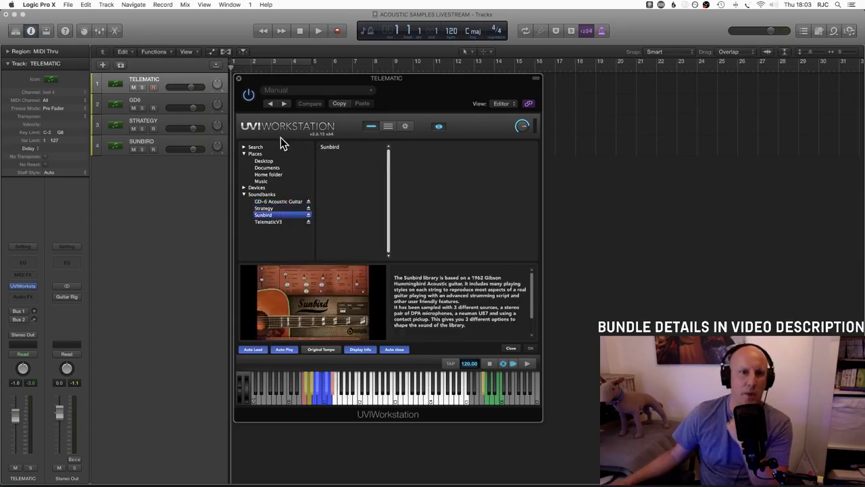
{"action": "left_click", "coordinate": [372, 126]}
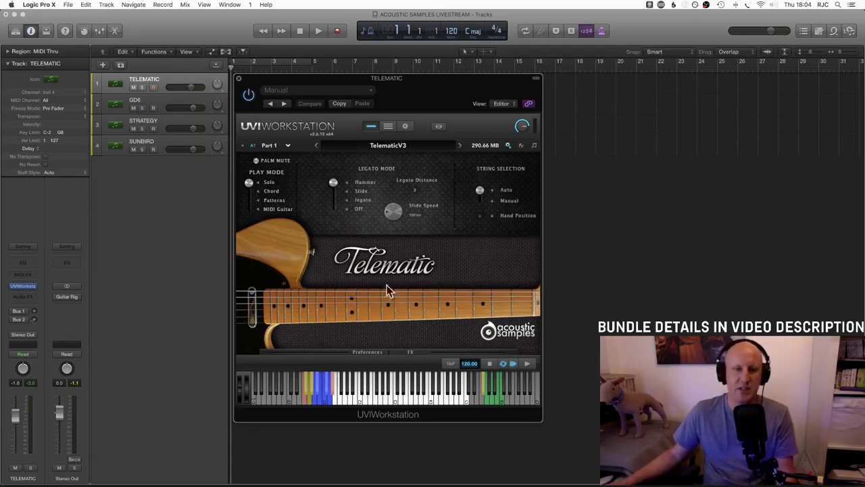
{"action": "left_click", "coordinate": [381, 352]}
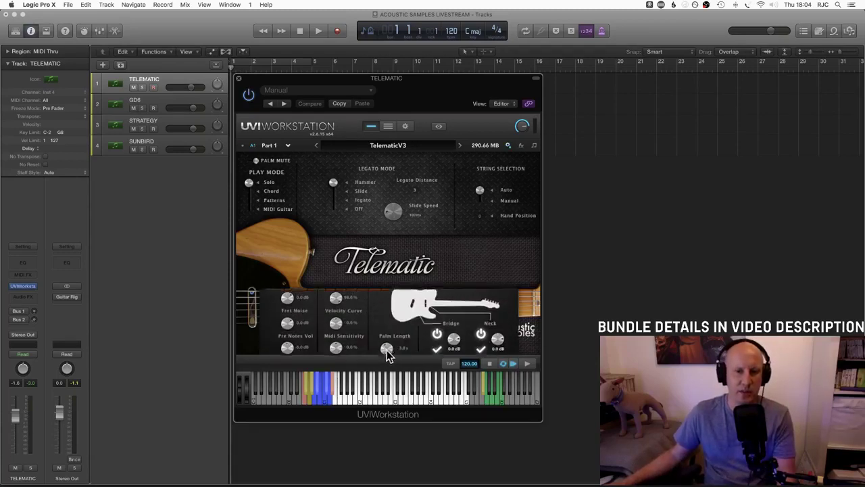
{"action": "left_click", "coordinate": [365, 278]}
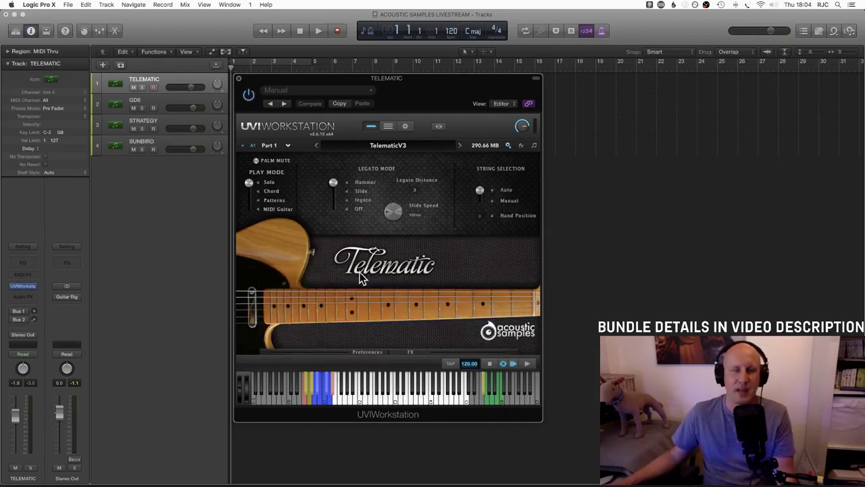
Step: Audition the Telematic's Chord and Patterns play modes, switching back and forth with Solo
{"action": "left_click", "coordinate": [256, 189]}
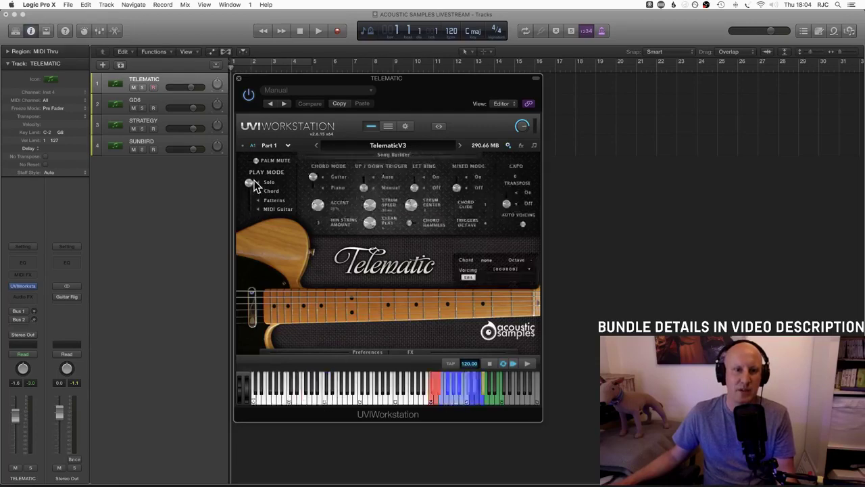
{"action": "left_click", "coordinate": [255, 186]}
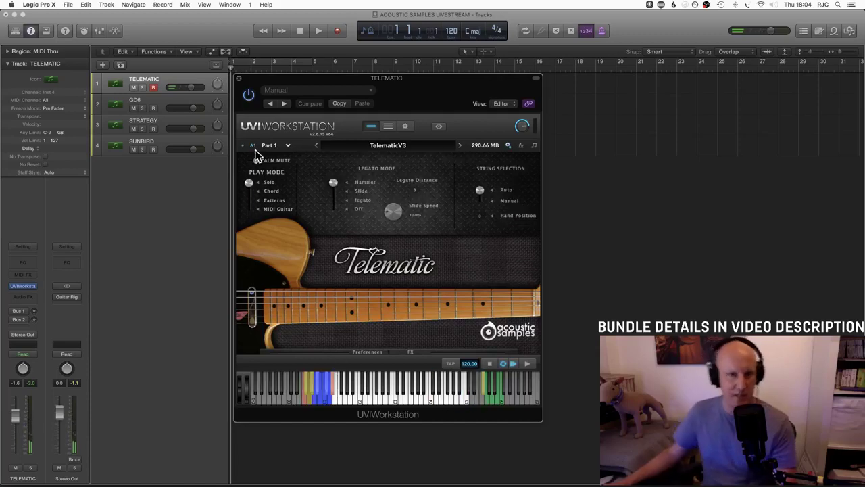
{"action": "left_click", "coordinate": [258, 191]}
{"action": "left_click", "coordinate": [251, 192]}
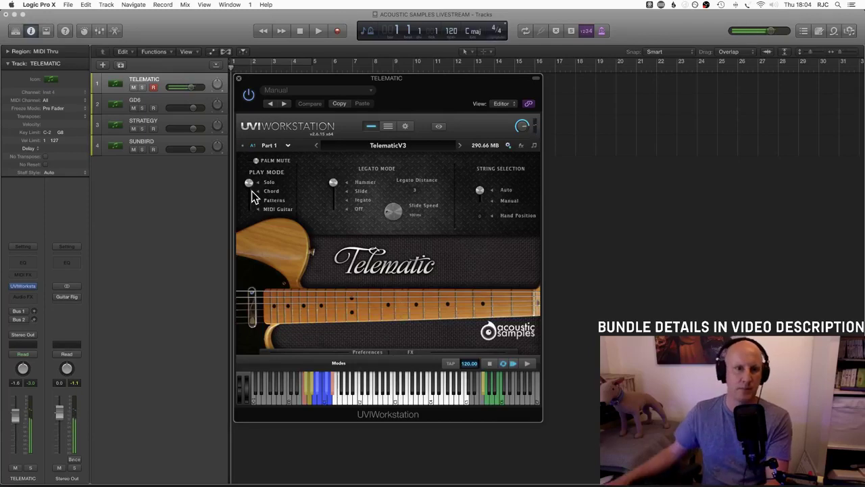
{"action": "left_click", "coordinate": [252, 191]}
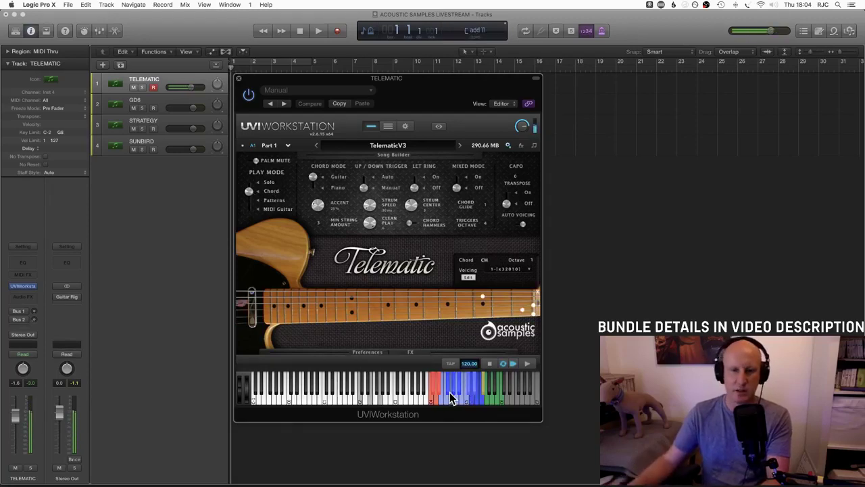
{"action": "left_click", "coordinate": [248, 199]}
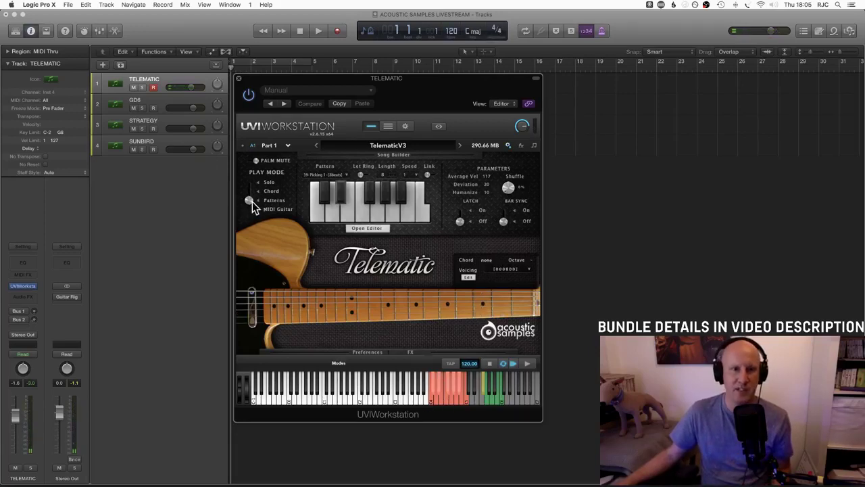
Step: Leave the Telematic on MIDI Guitar play mode and bring the Telematic V3 User Guide over Logic
{"action": "left_click_drag", "start_coordinate": [250, 201], "coordinate": [248, 210]}
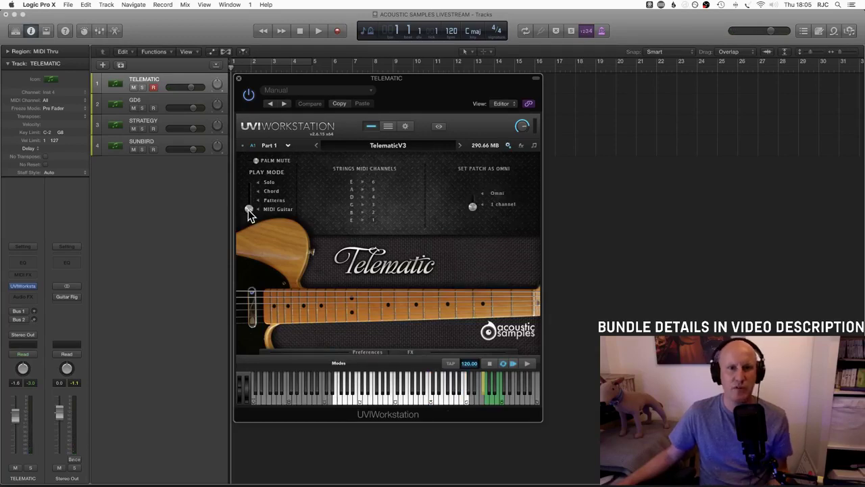
{"action": "mouse_move", "coordinate": [248, 209]}
{"action": "left_mouse_down"}
{"action": "mouse_move", "coordinate": [249, 201]}
{"action": "mouse_move", "coordinate": [248, 210]}
{"action": "left_mouse_up"}
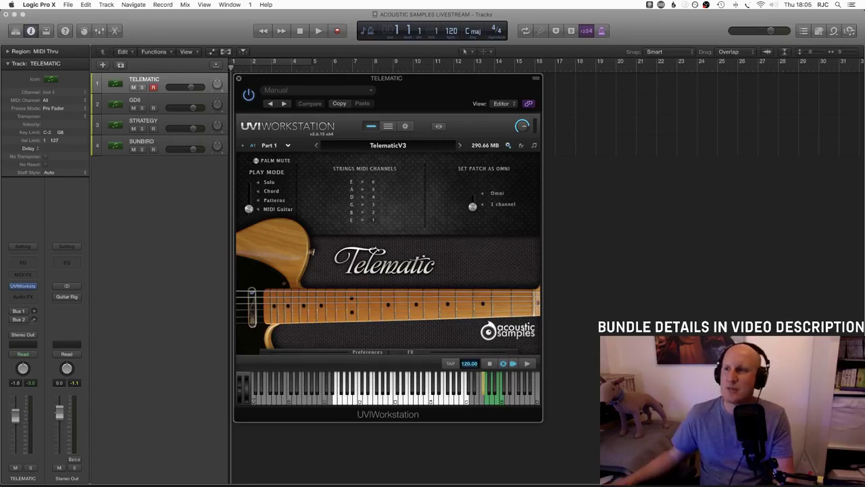
{"action": "key", "text": "super+Tab"}
{"action": "left_click_drag", "start_coordinate": [116, 23], "coordinate": [141, 40]}
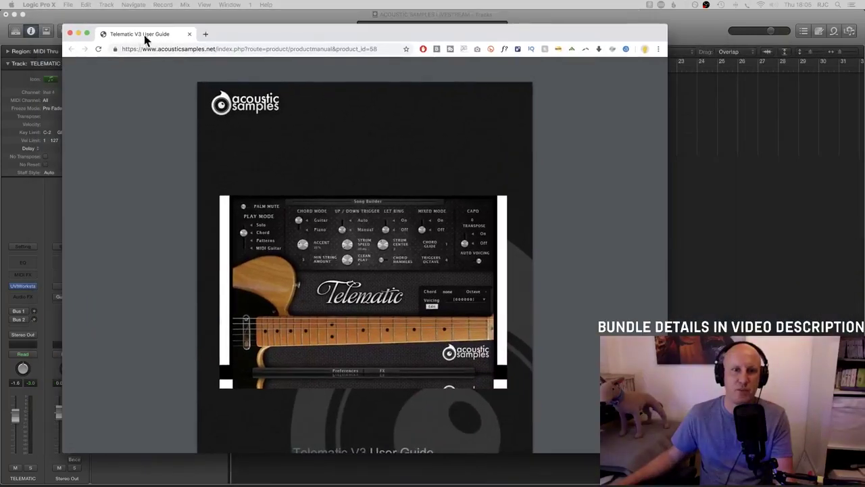
Step: Scroll the Telematic V3 User Guide to page 10, Preferences / FX, then close the window
{"action": "scroll", "coordinate": [325, 193], "scroll_direction": "down", "scroll_amount": 10}
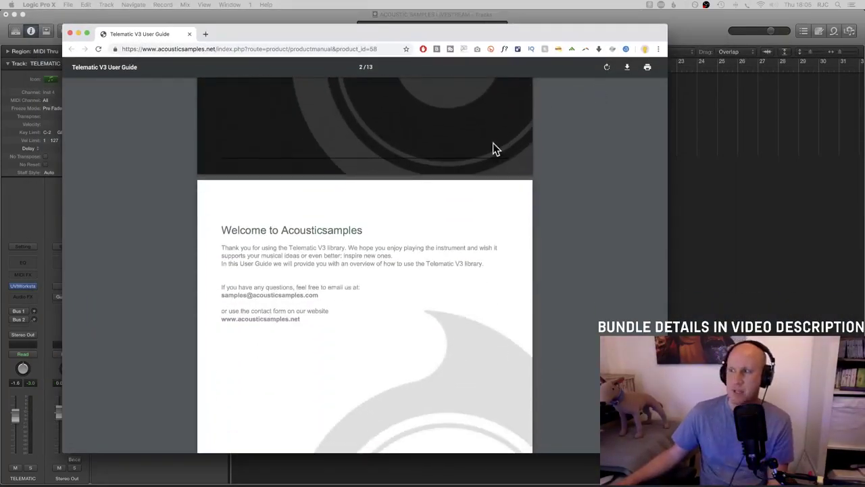
{"action": "scroll", "coordinate": [409, 179], "scroll_direction": "down", "scroll_amount": 15}
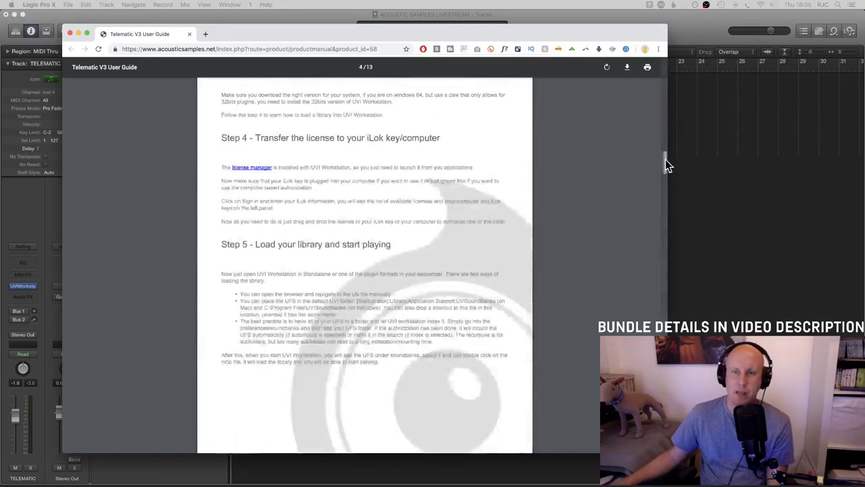
{"action": "scroll", "coordinate": [541, 160], "scroll_direction": "down", "scroll_amount": 5}
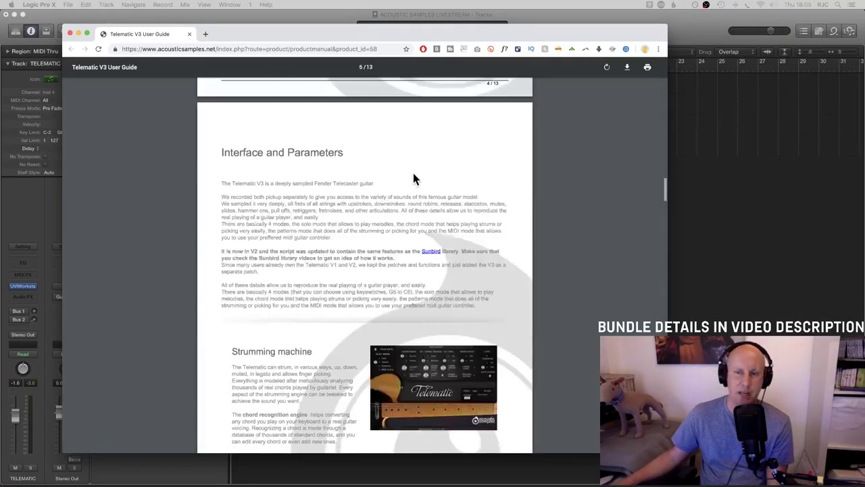
{"action": "scroll", "coordinate": [413, 176], "scroll_direction": "down", "scroll_amount": 10}
{"action": "scroll", "coordinate": [414, 172], "scroll_direction": "down", "scroll_amount": 20}
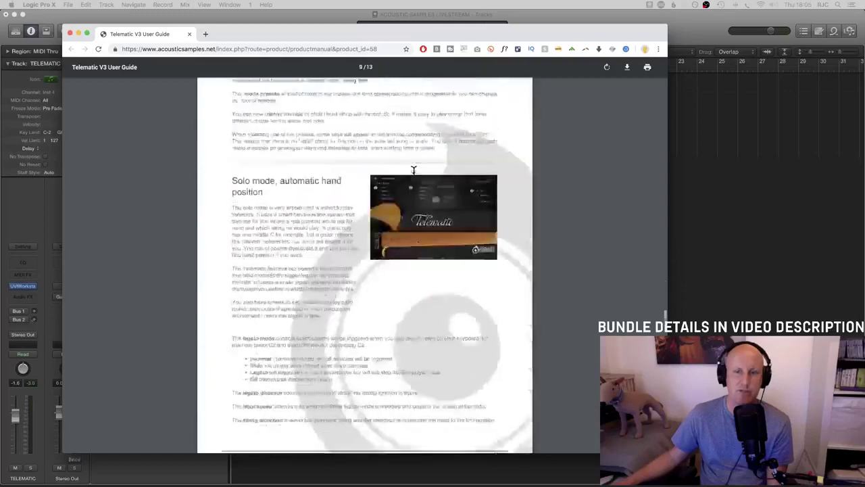
{"action": "left_click", "coordinate": [70, 33]}
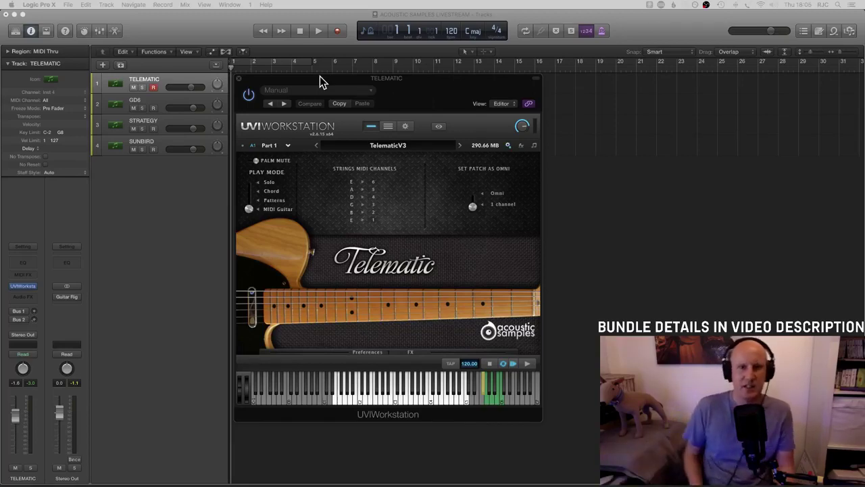
Step: Return the Telematic to Solo play mode and switch to the GD6 track's GD-6 guitar
{"action": "left_click", "coordinate": [254, 185]}
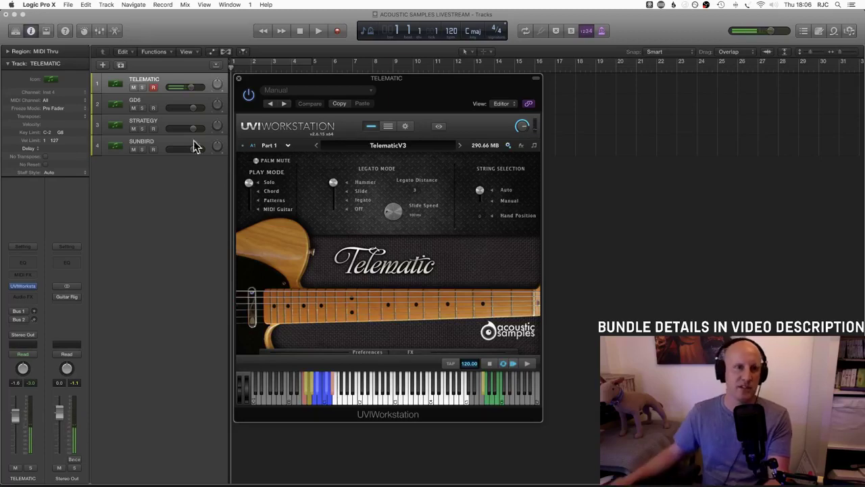
{"action": "left_click", "coordinate": [173, 110]}
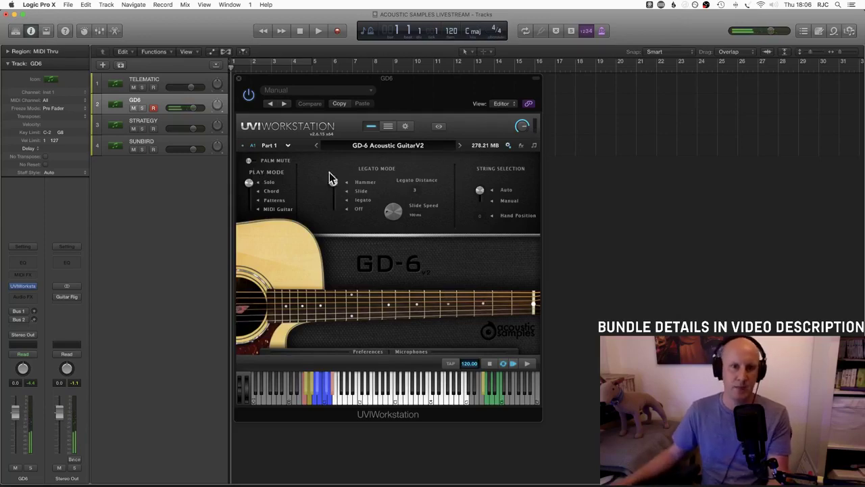
Step: Move the GD-6 Legato Mode to legato, then to Hammer, and return to the TELEMATIC track
{"action": "mouse_move", "coordinate": [334, 183]}
{"action": "left_mouse_down"}
{"action": "mouse_move", "coordinate": [333, 201]}
{"action": "mouse_move", "coordinate": [335, 182]}
{"action": "mouse_move", "coordinate": [332, 190]}
{"action": "left_mouse_up"}
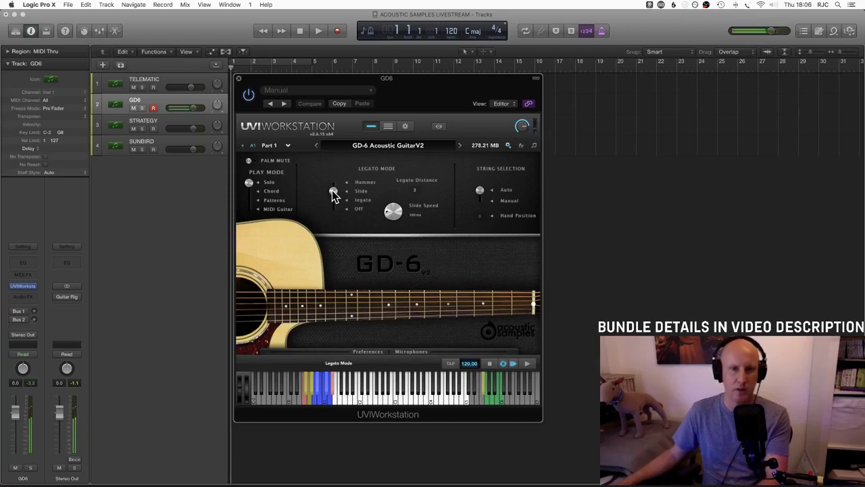
{"action": "mouse_move", "coordinate": [332, 190]}
{"action": "left_mouse_down"}
{"action": "mouse_move", "coordinate": [334, 181]}
{"action": "mouse_move", "coordinate": [332, 199]}
{"action": "mouse_move", "coordinate": [338, 181]}
{"action": "left_mouse_up"}
{"action": "left_click", "coordinate": [163, 81]}
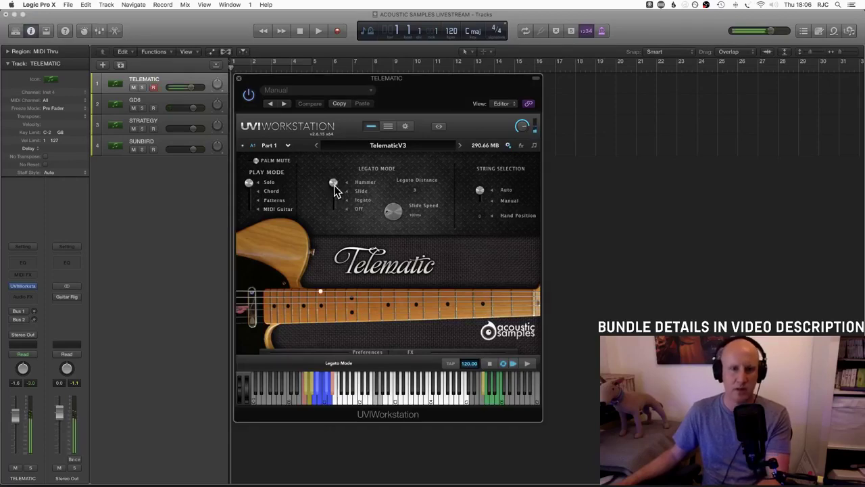
Step: Move the Telematic's Legato Mode slider to Slide, then up to Hammer
{"action": "left_click_drag", "start_coordinate": [334, 185], "coordinate": [334, 203]}
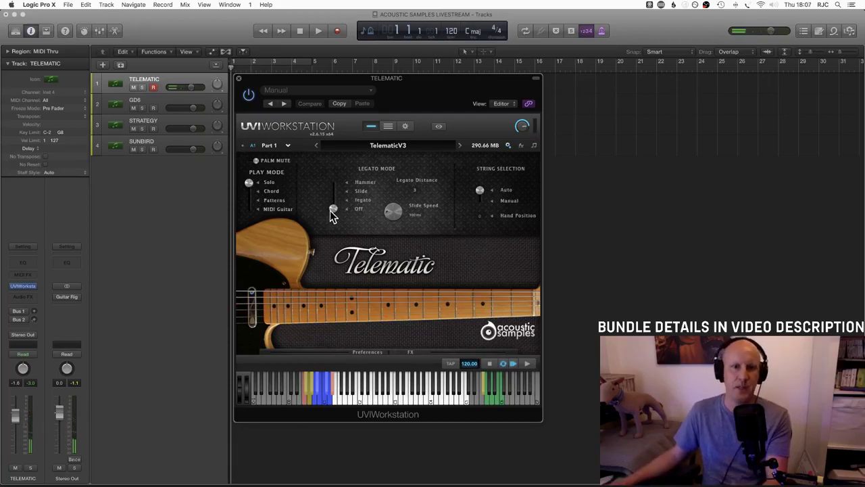
{"action": "left_click_drag", "start_coordinate": [333, 209], "coordinate": [337, 183]}
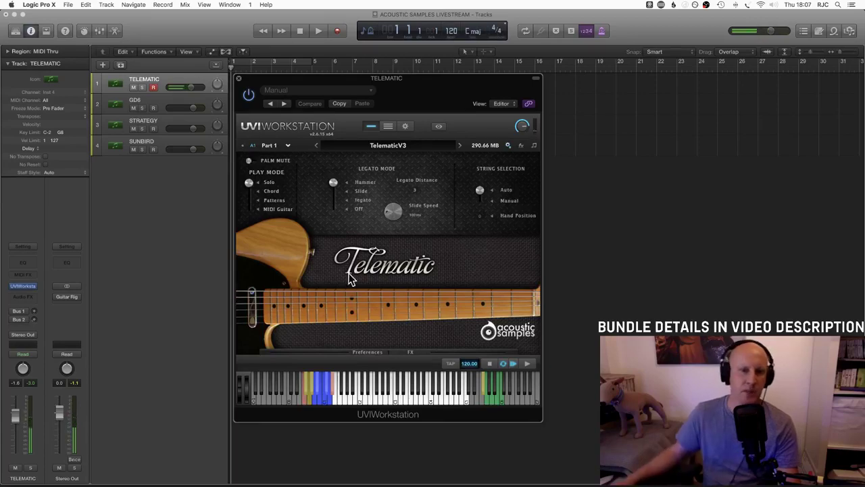
{"action": "left_click", "coordinate": [489, 398]}
{"action": "left_click", "coordinate": [496, 396]}
{"action": "left_click", "coordinate": [502, 396]}
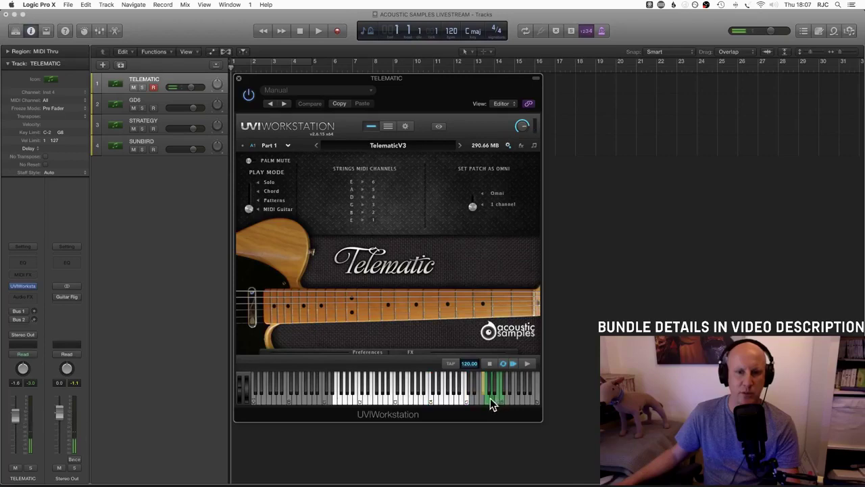
{"action": "left_click", "coordinate": [485, 398]}
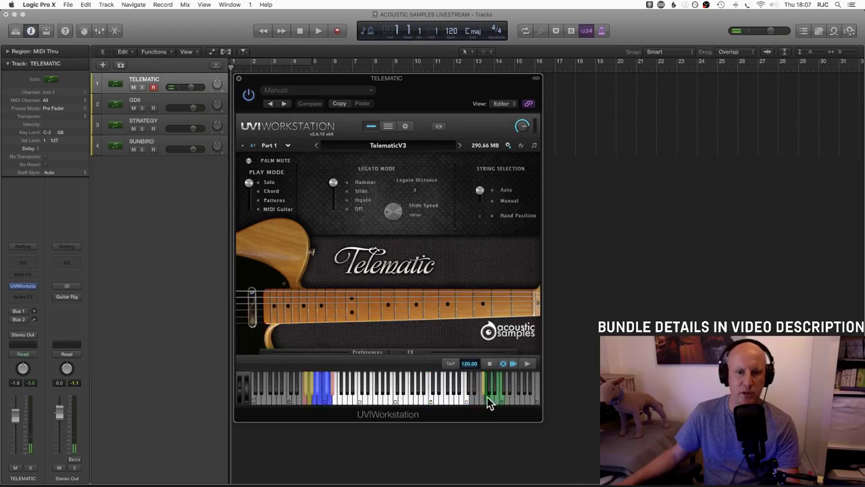
{"action": "left_click", "coordinate": [386, 384]}
{"action": "left_click", "coordinate": [339, 385]}
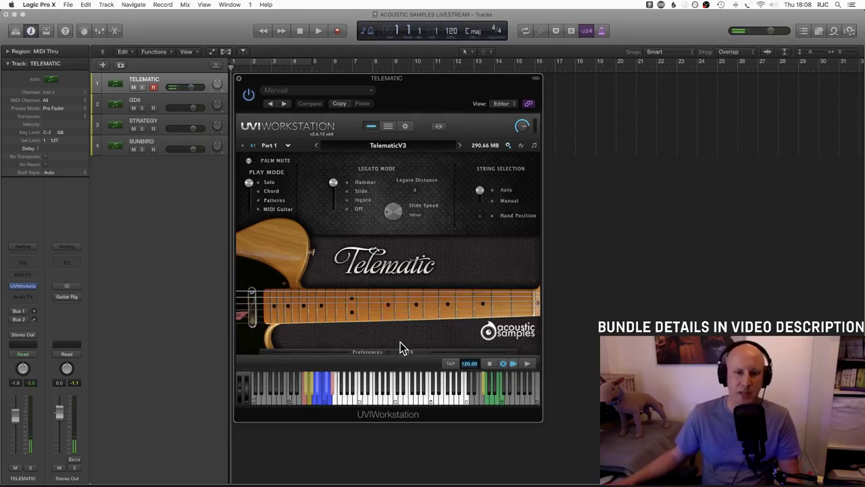
Step: Open the Telematic preferences, then switch off the amp and reverb pedals in the FX panel
{"action": "left_click", "coordinate": [376, 353]}
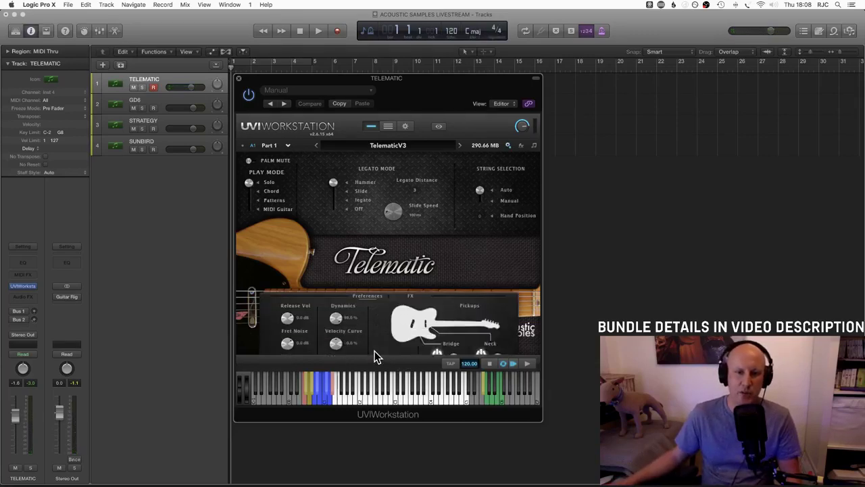
{"action": "left_click", "coordinate": [411, 274]}
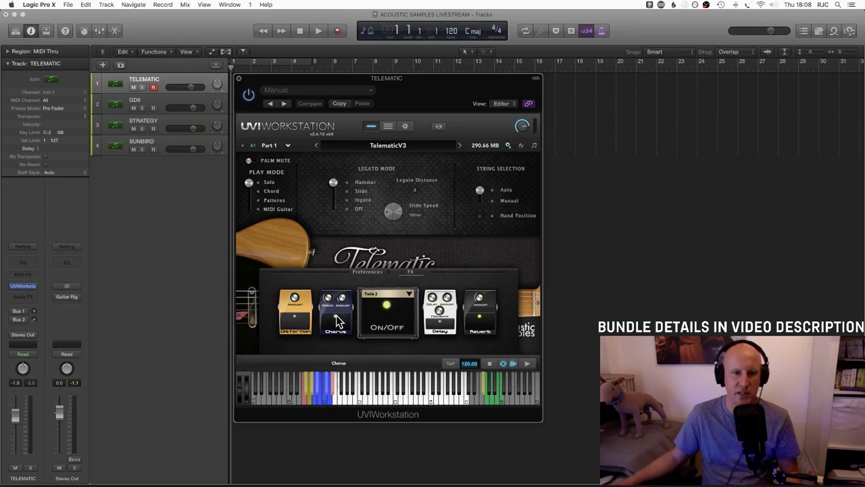
{"action": "left_click", "coordinate": [389, 306]}
{"action": "left_click", "coordinate": [480, 316]}
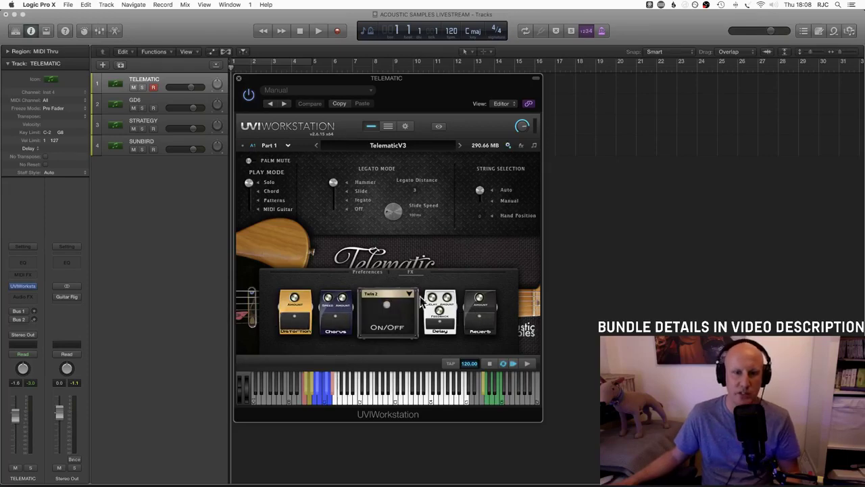
Step: Back in Preferences, switch on the neck pickup and lower its level to -0.8 dB
{"action": "left_click", "coordinate": [370, 273]}
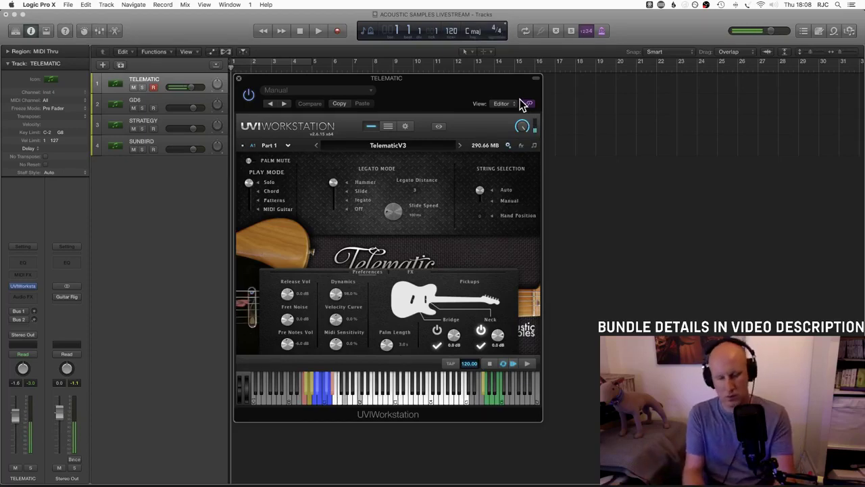
{"action": "left_click", "coordinate": [480, 329]}
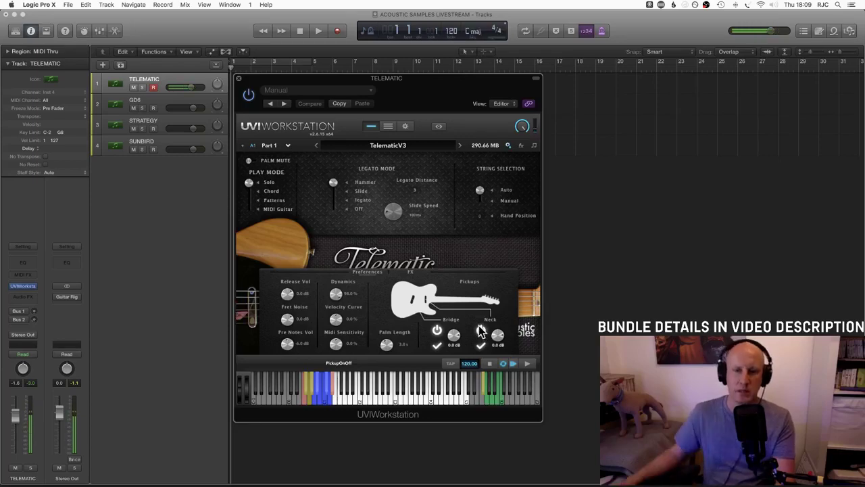
{"action": "left_click_drag", "start_coordinate": [493, 336], "coordinate": [498, 350]}
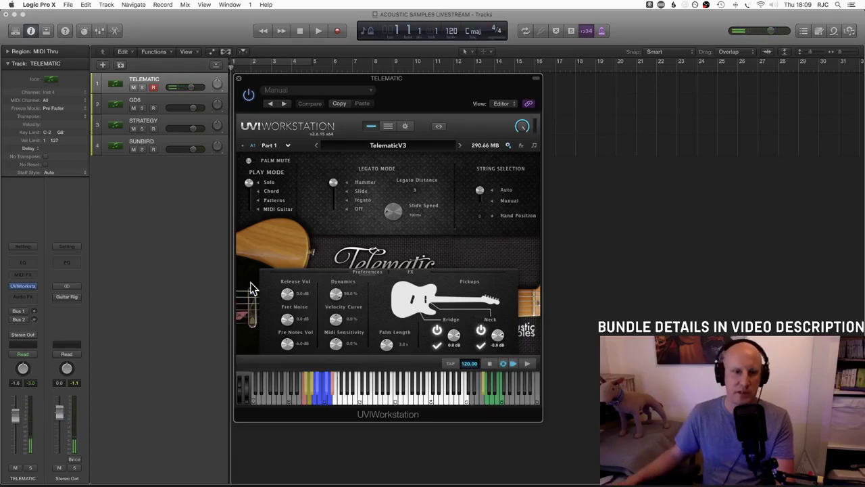
Step: Turn the amp pedal back on and audition the Bassman, Silverface and Gibson amp models
{"action": "left_click", "coordinate": [409, 271]}
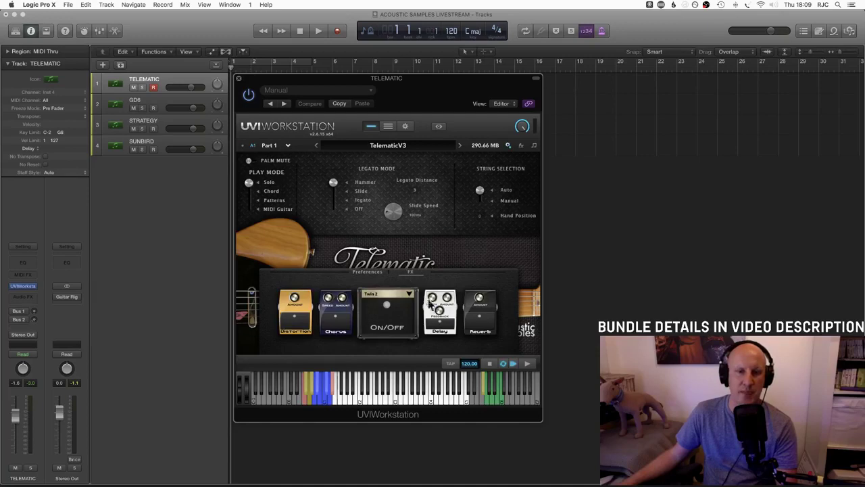
{"action": "left_click", "coordinate": [394, 304]}
{"action": "left_click", "coordinate": [392, 296]}
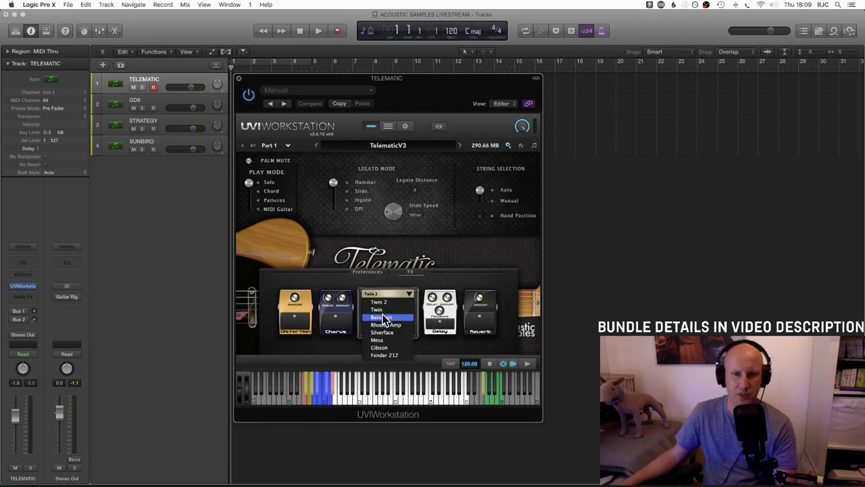
{"action": "left_click", "coordinate": [384, 315]}
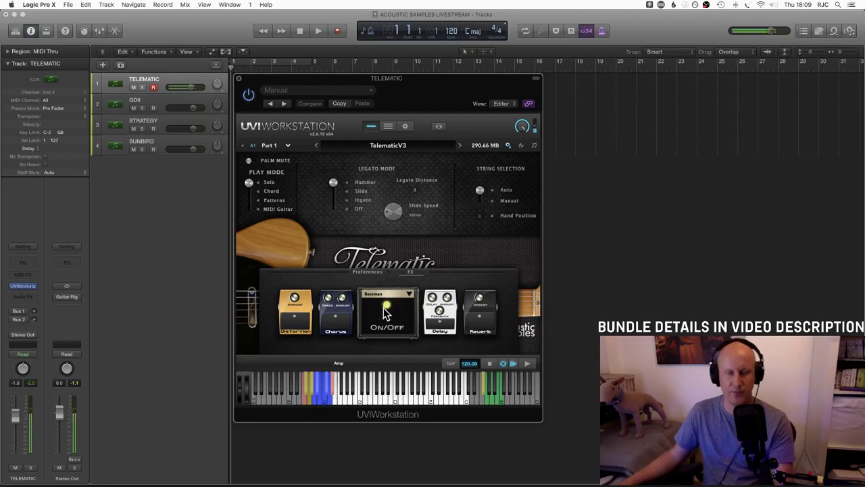
{"action": "left_click", "coordinate": [390, 294]}
{"action": "left_click", "coordinate": [395, 334]}
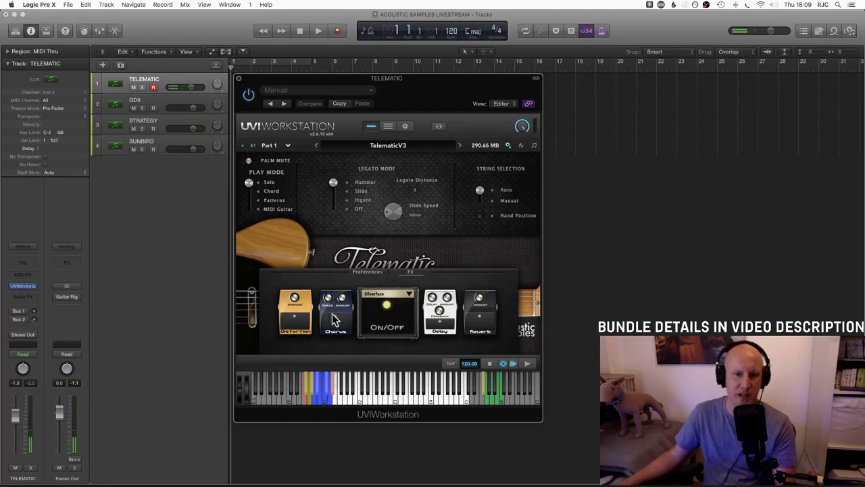
{"action": "mouse_move", "coordinate": [294, 301]}
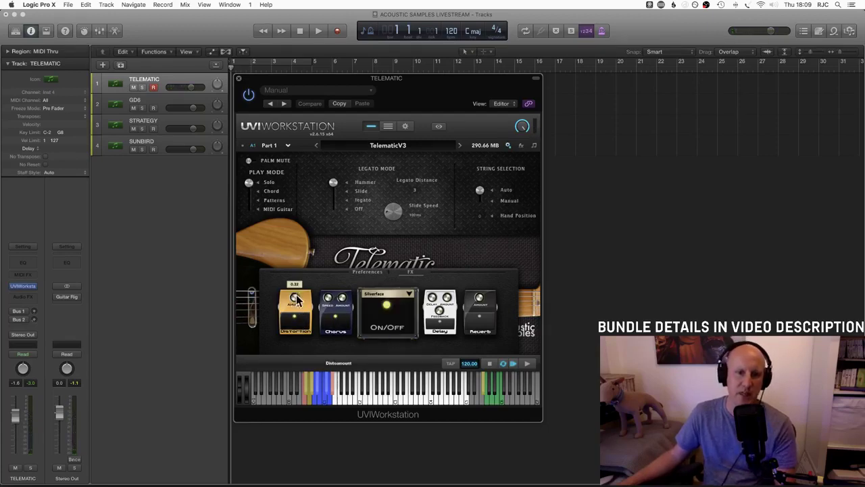
{"action": "left_click", "coordinate": [403, 302]}
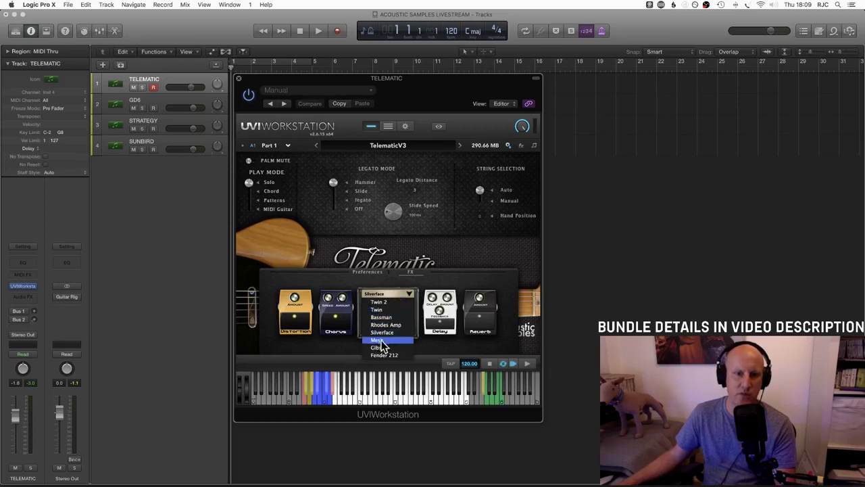
{"action": "left_click", "coordinate": [383, 348]}
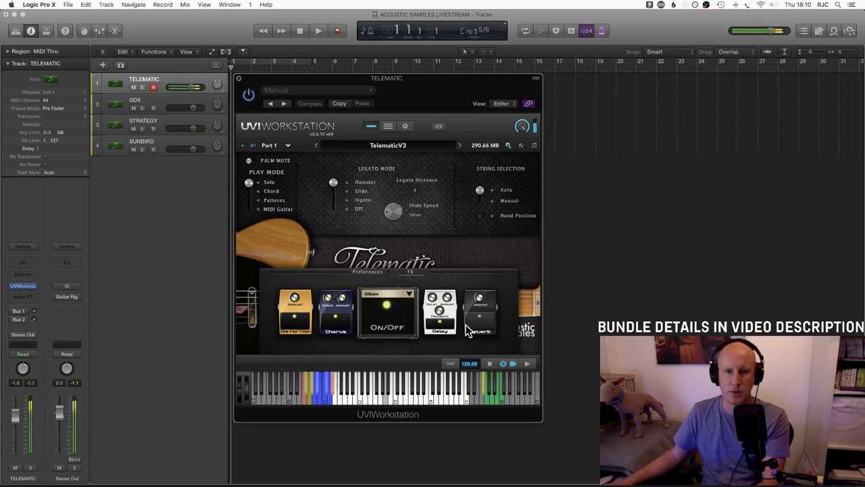
Step: Adjust the reverb, return the amp model to Bassman, switch play mode to Chord, and open Song Builder
{"action": "left_click", "coordinate": [480, 302]}
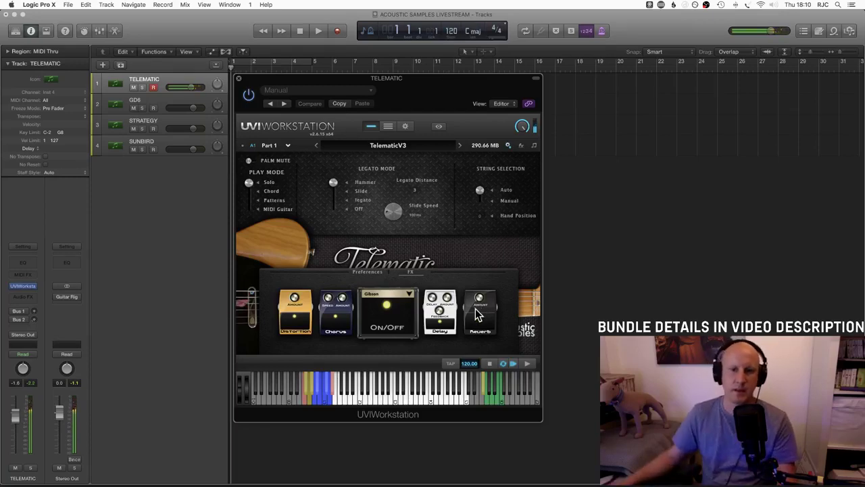
{"action": "left_click", "coordinate": [384, 295]}
{"action": "left_click", "coordinate": [383, 317]}
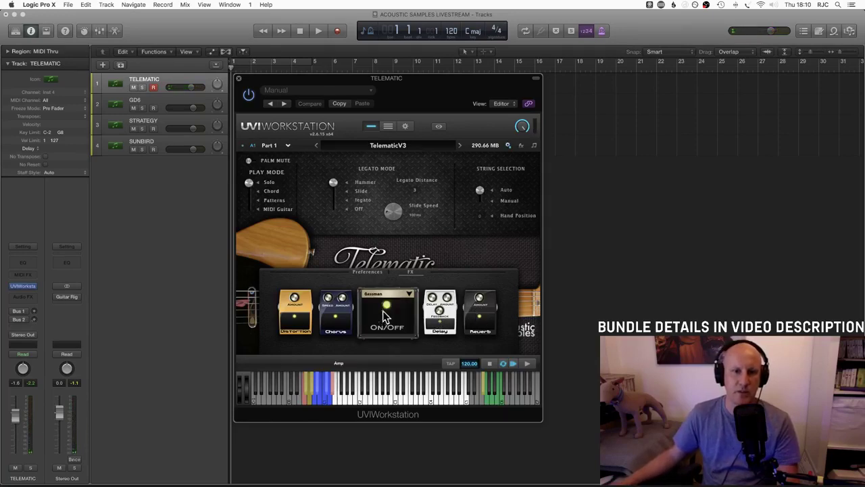
{"action": "left_click", "coordinate": [269, 192]}
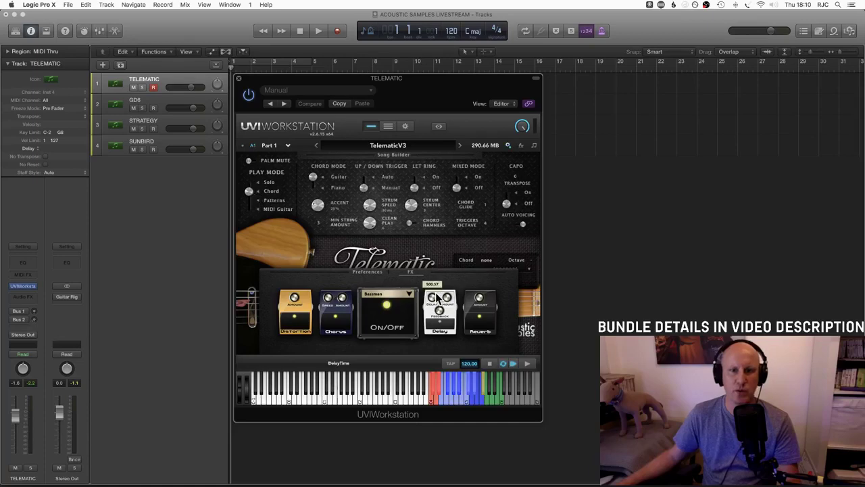
{"action": "left_click", "coordinate": [388, 155]}
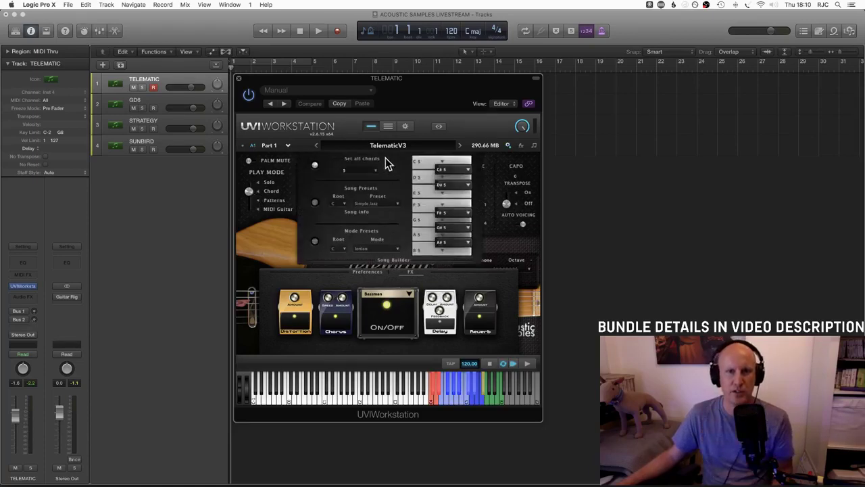
{"action": "left_click", "coordinate": [387, 259]}
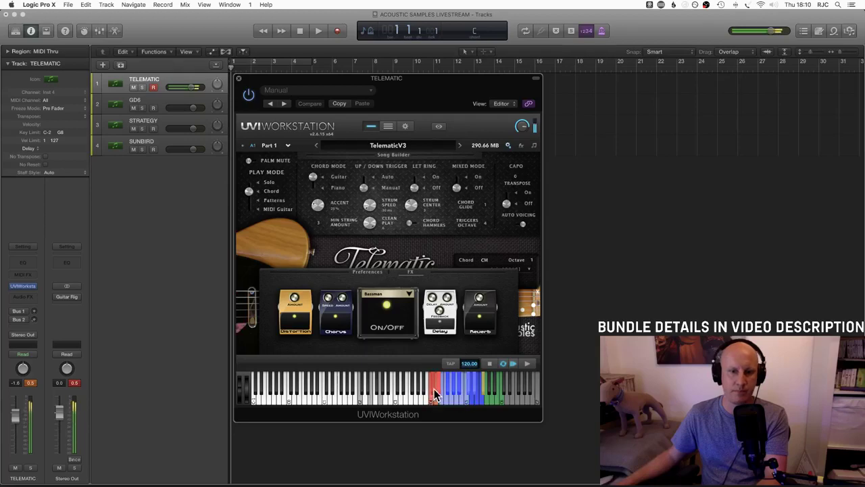
Step: Release the held chord, play another chord, and collapse the effects pedal panel
{"action": "left_click", "coordinate": [436, 400]}
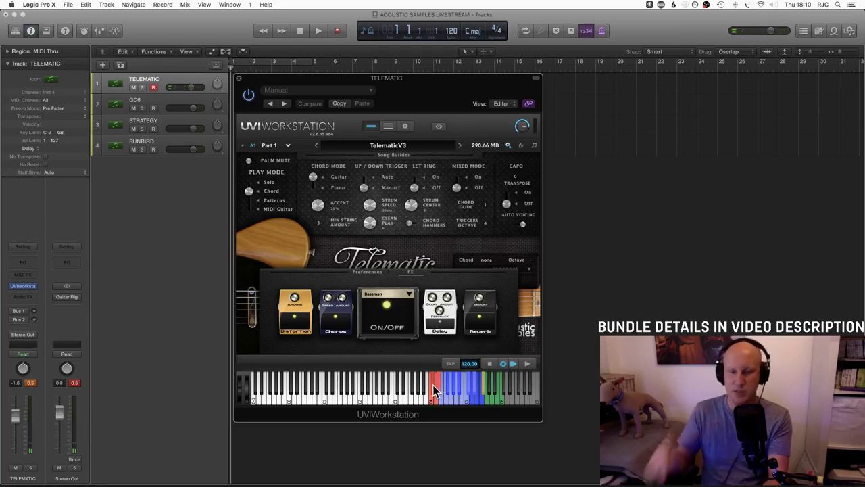
{"action": "left_click", "coordinate": [435, 391]}
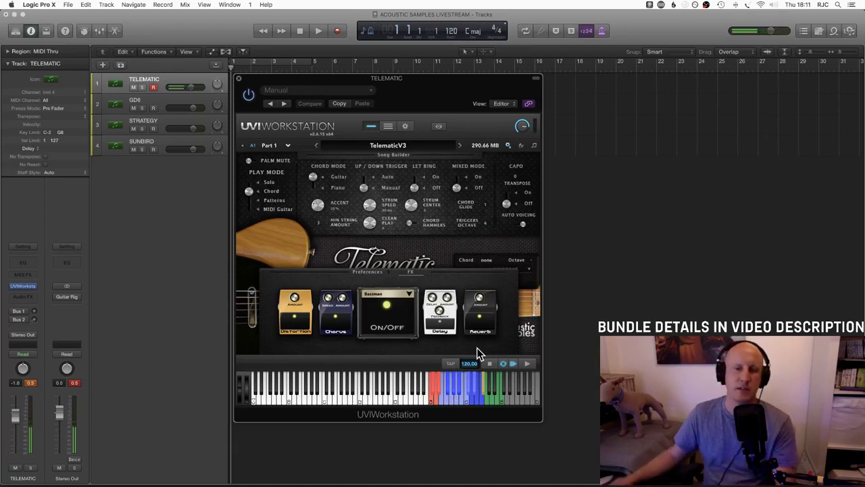
{"action": "left_click", "coordinate": [407, 274]}
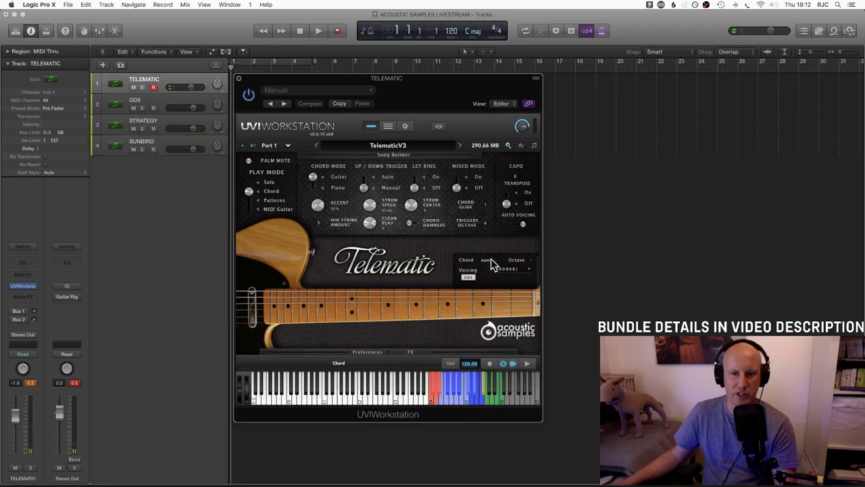
Step: Audition C major voicings 11, 17 and 6 from the Voicing list
{"action": "left_click", "coordinate": [514, 270]}
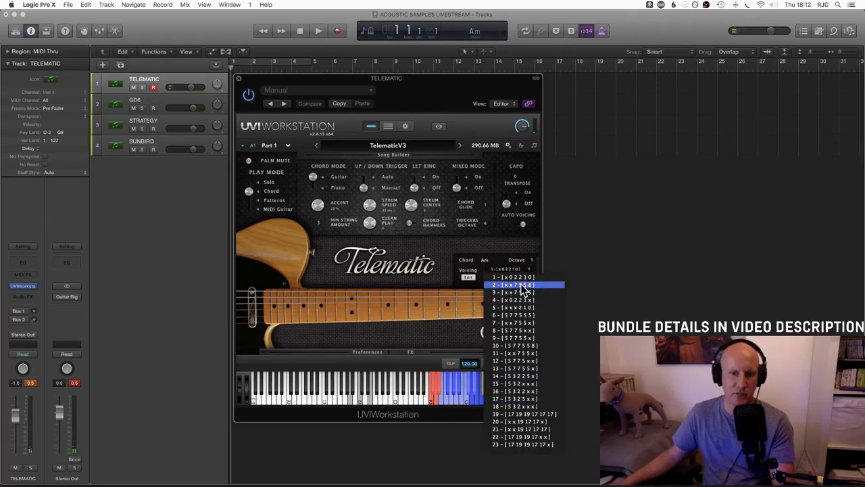
{"action": "left_click", "coordinate": [477, 272]}
{"action": "left_click", "coordinate": [469, 277]}
{"action": "left_click", "coordinate": [469, 278]}
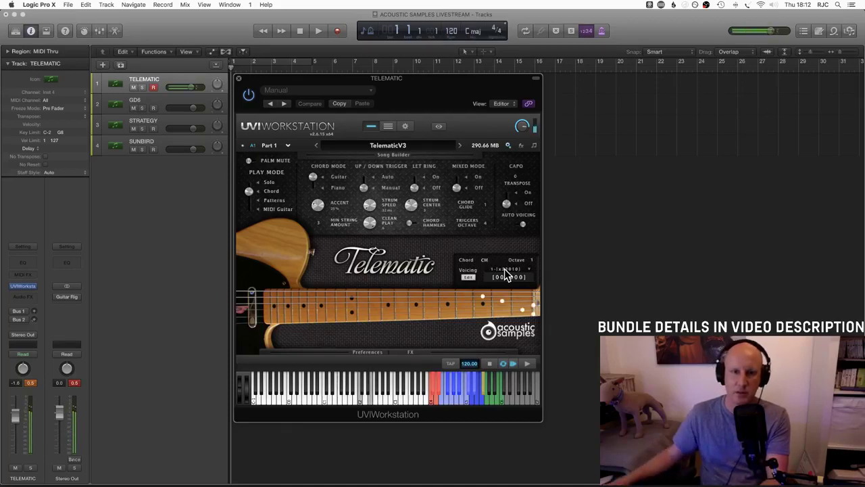
{"action": "left_click", "coordinate": [509, 273]}
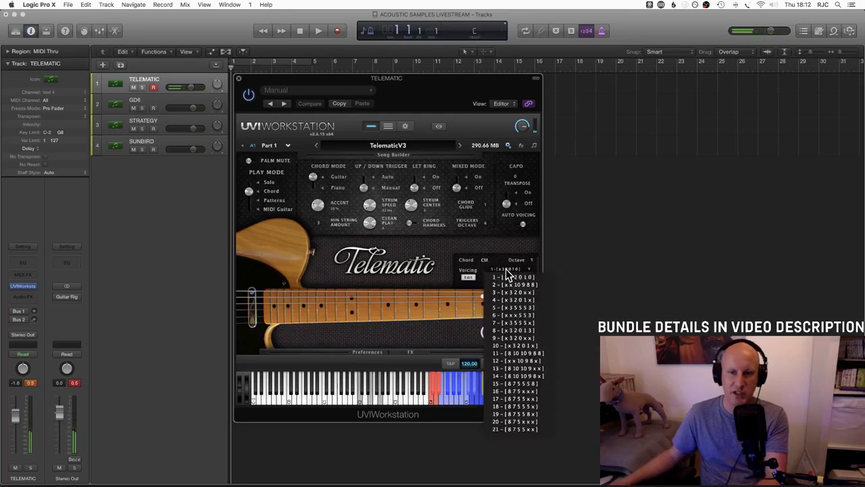
{"action": "left_click", "coordinate": [508, 355]}
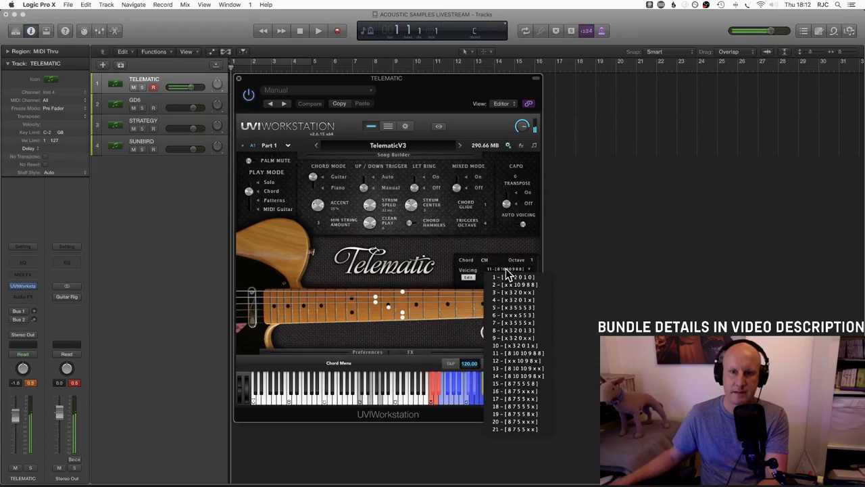
{"action": "left_click", "coordinate": [524, 398]}
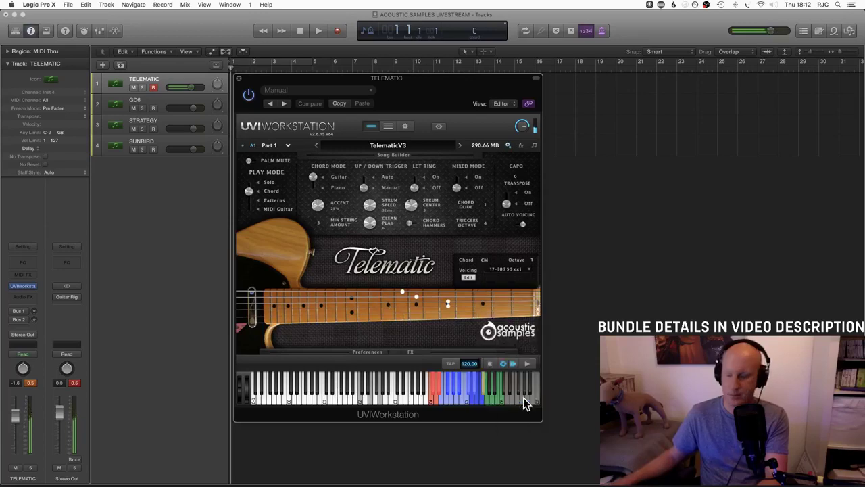
{"action": "left_click", "coordinate": [516, 269]}
{"action": "left_click", "coordinate": [507, 312]}
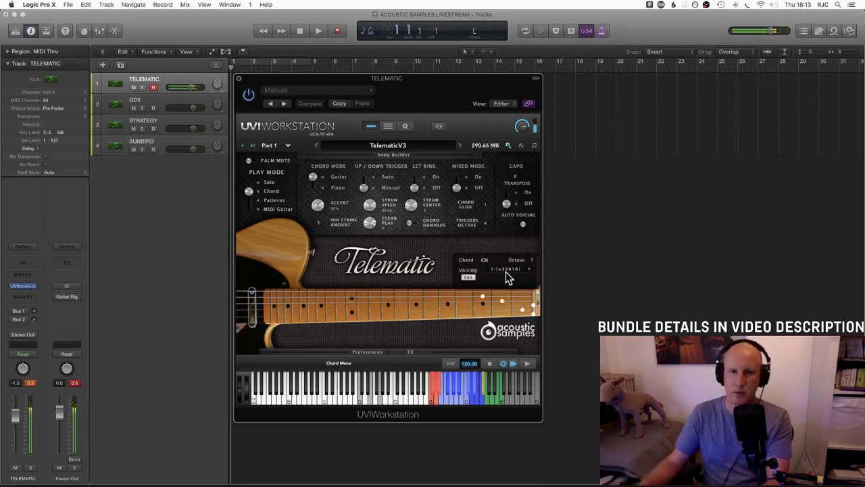
Step: Move the capo to the third fret and higher, and switch capo Transpose on
{"action": "left_click_drag", "start_coordinate": [517, 178], "coordinate": [518, 149]}
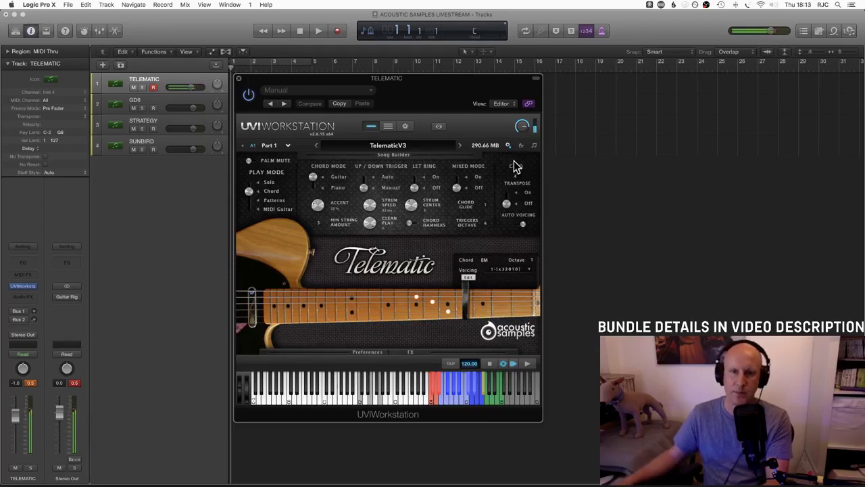
{"action": "left_click_drag", "start_coordinate": [518, 179], "coordinate": [515, 169]}
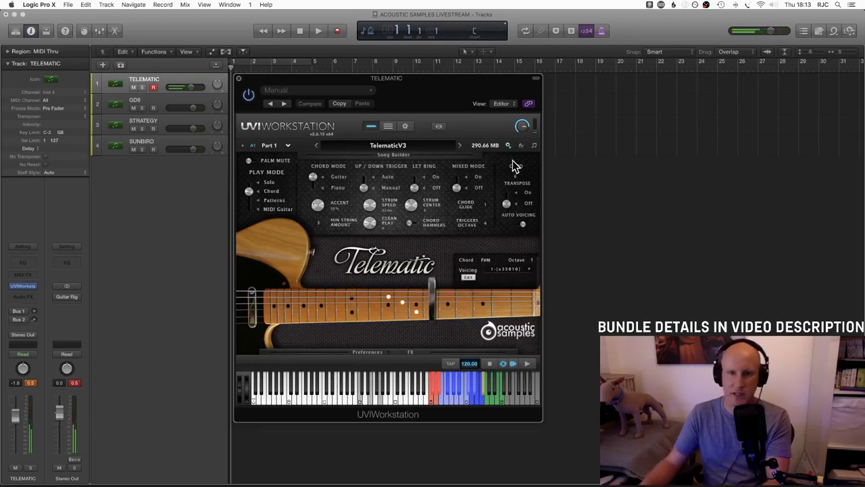
{"action": "left_click", "coordinate": [509, 199]}
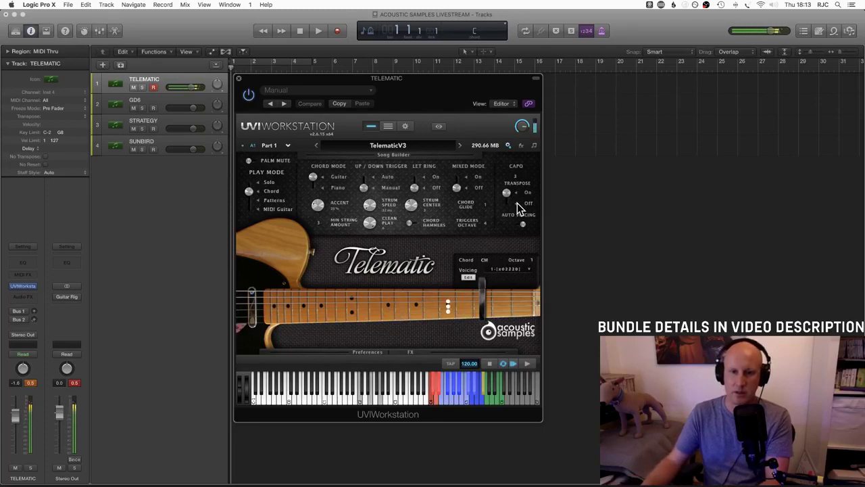
{"action": "left_click_drag", "start_coordinate": [517, 177], "coordinate": [515, 168]}
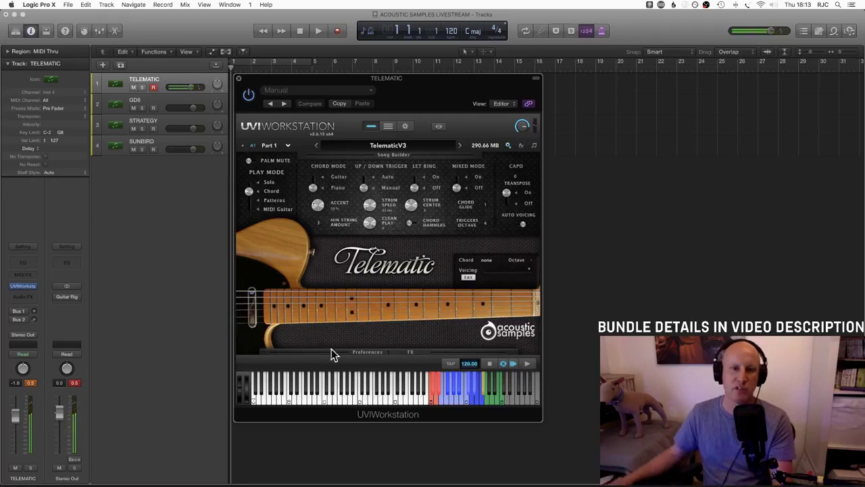
Step: Toggle Mixed Mode on, off, and back on
{"action": "left_click_drag", "start_coordinate": [460, 186], "coordinate": [460, 174]}
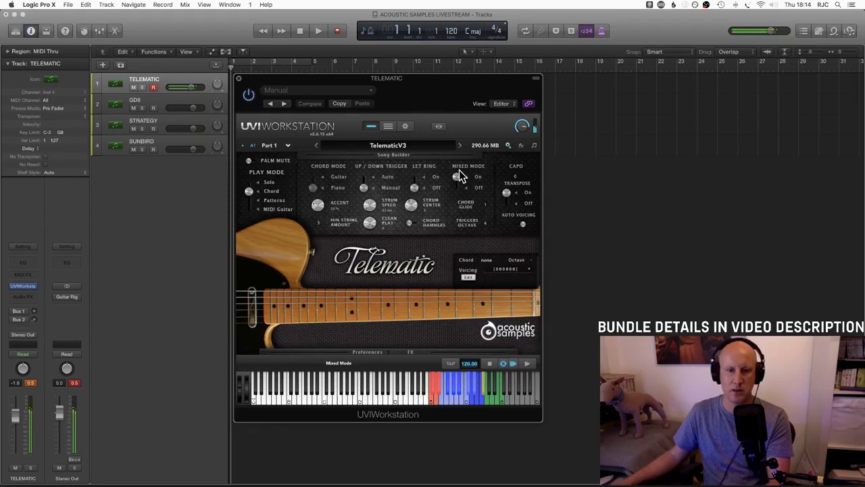
{"action": "left_click_drag", "start_coordinate": [459, 170], "coordinate": [457, 175]}
{"action": "left_click", "coordinate": [457, 175]}
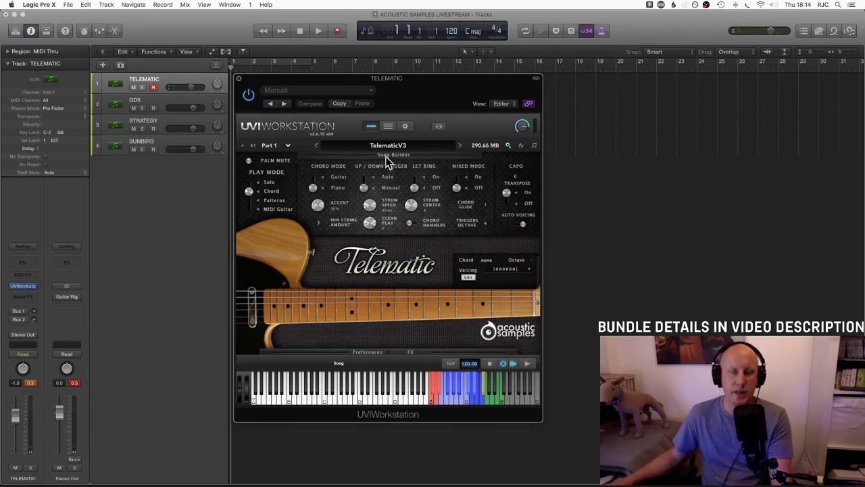
Step: Preview the Patterns play mode, return to Chord, and open the Song Builder
{"action": "left_click", "coordinate": [251, 201]}
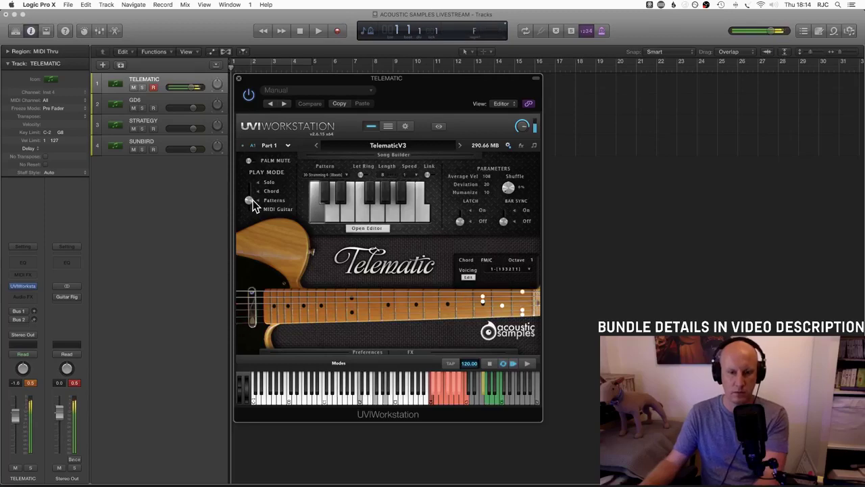
{"action": "left_click", "coordinate": [251, 192]}
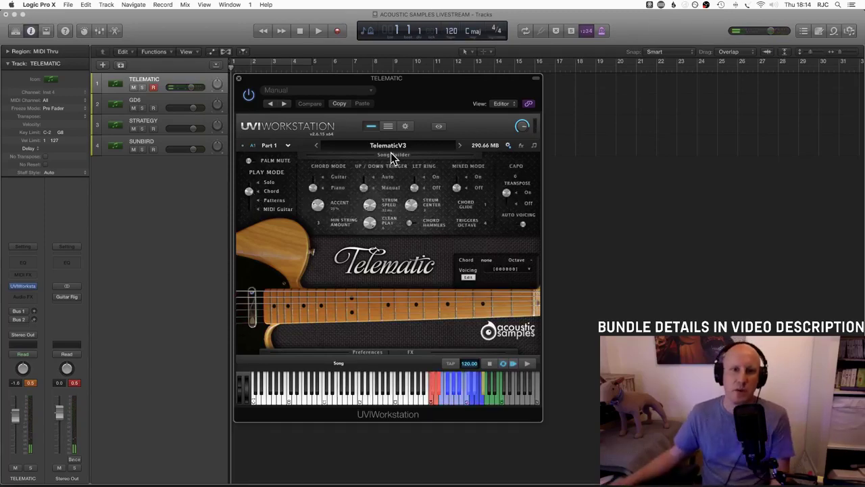
{"action": "left_click", "coordinate": [393, 154]}
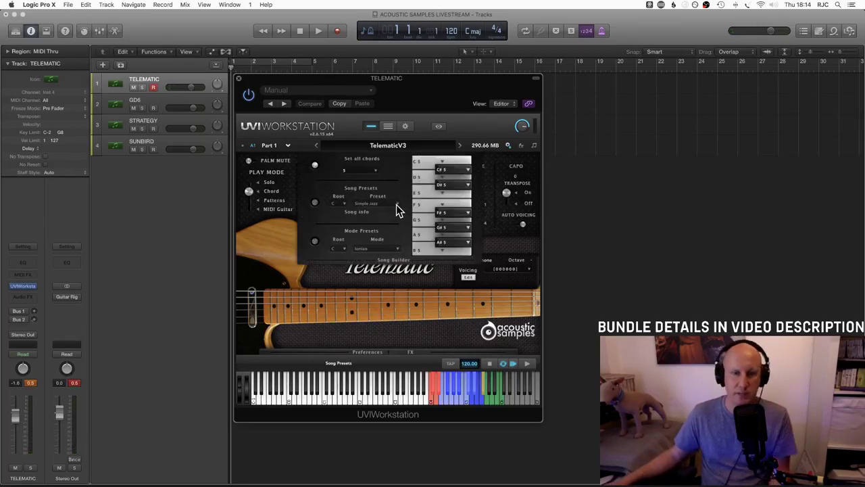
Step: Set all Song Builder chords to 7sus4, then switch to Song Presets
{"action": "left_click", "coordinate": [374, 171]}
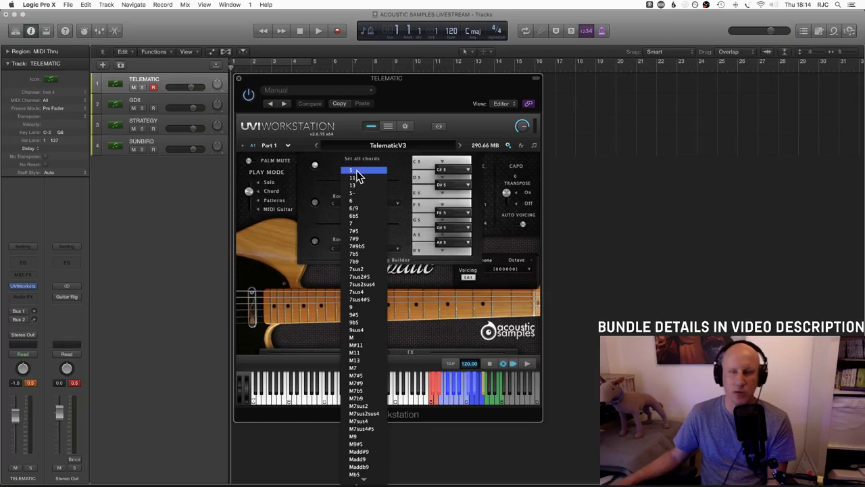
{"action": "left_click", "coordinate": [354, 290]}
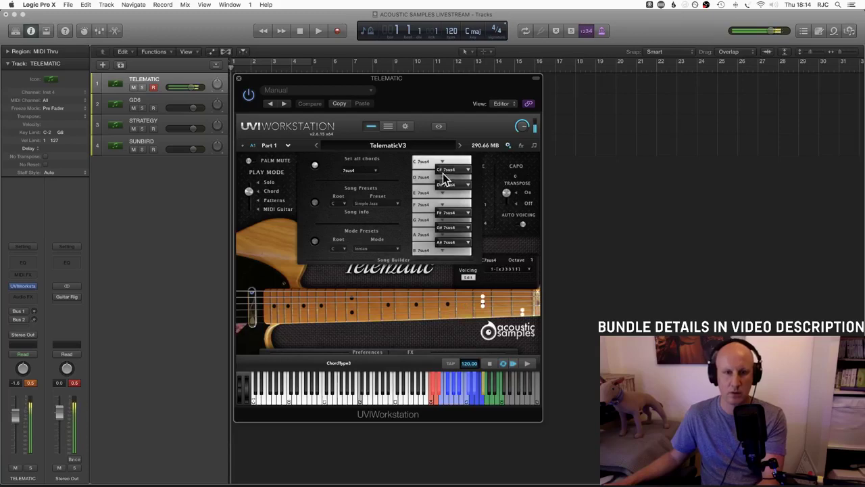
{"action": "left_click", "coordinate": [315, 202]}
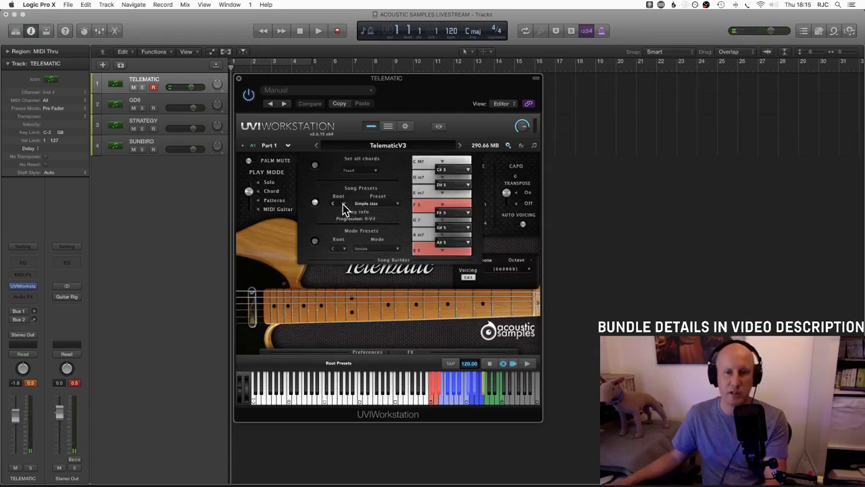
Step: Set root E, try Knockin' on heaven's door, then load Over the rainbow in E
{"action": "left_click", "coordinate": [343, 203]}
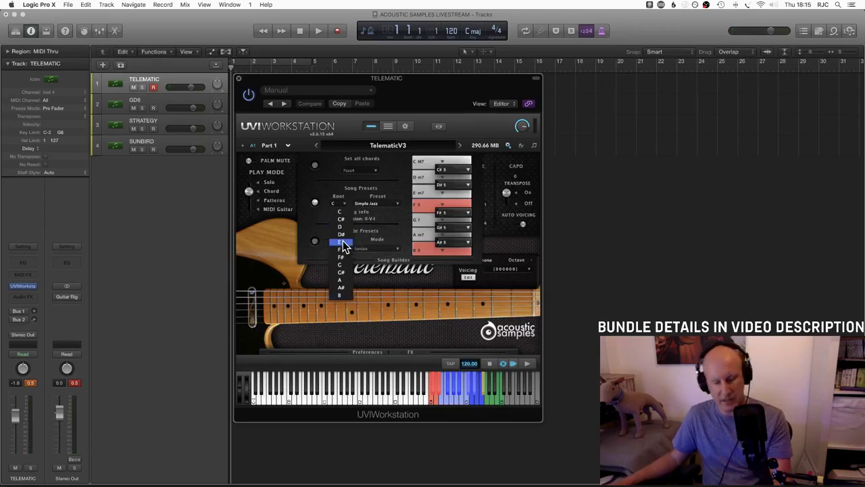
{"action": "left_click", "coordinate": [342, 242]}
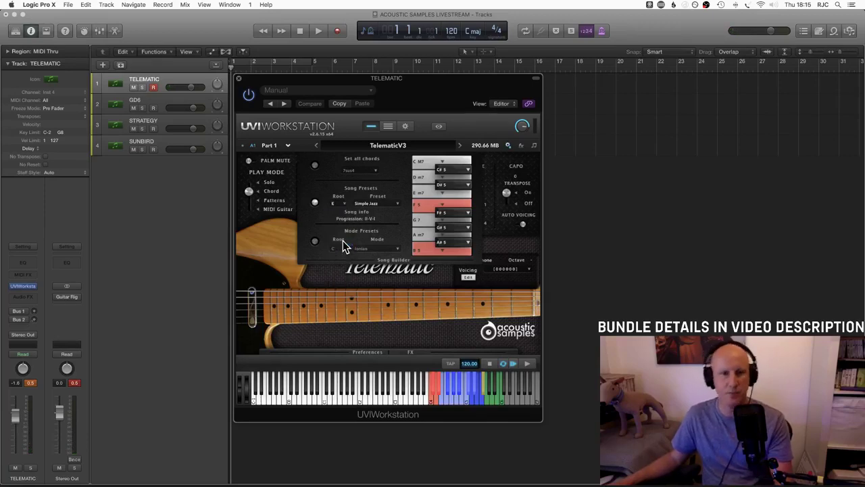
{"action": "left_click", "coordinate": [389, 204]}
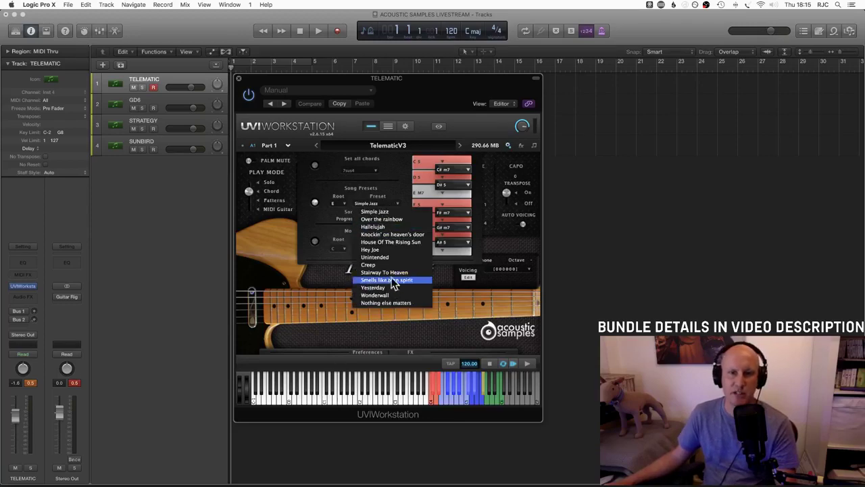
{"action": "left_click", "coordinate": [388, 234]}
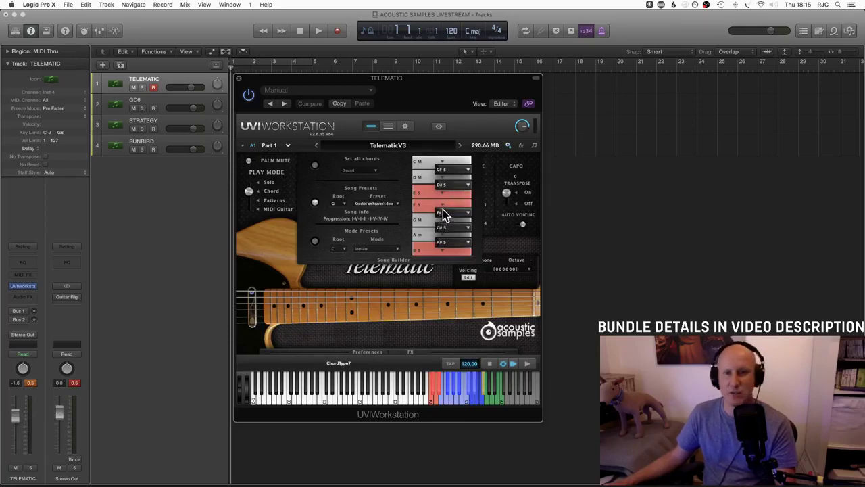
{"action": "left_click", "coordinate": [389, 206]}
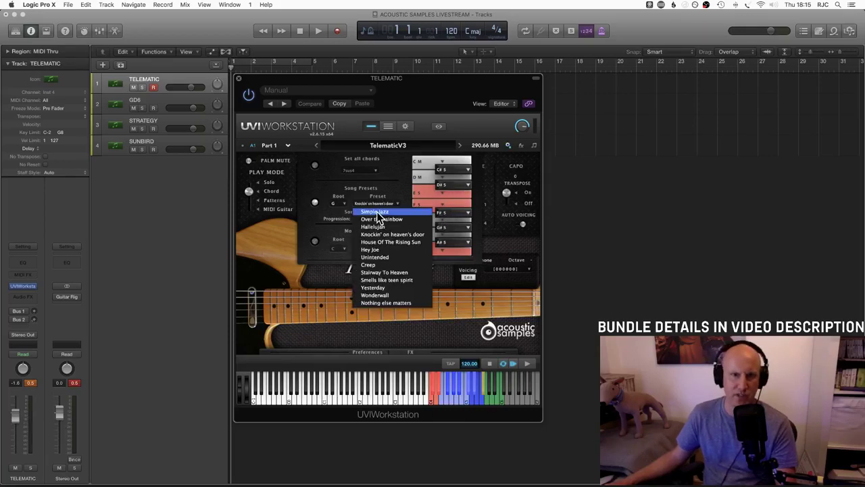
{"action": "left_click", "coordinate": [380, 219]}
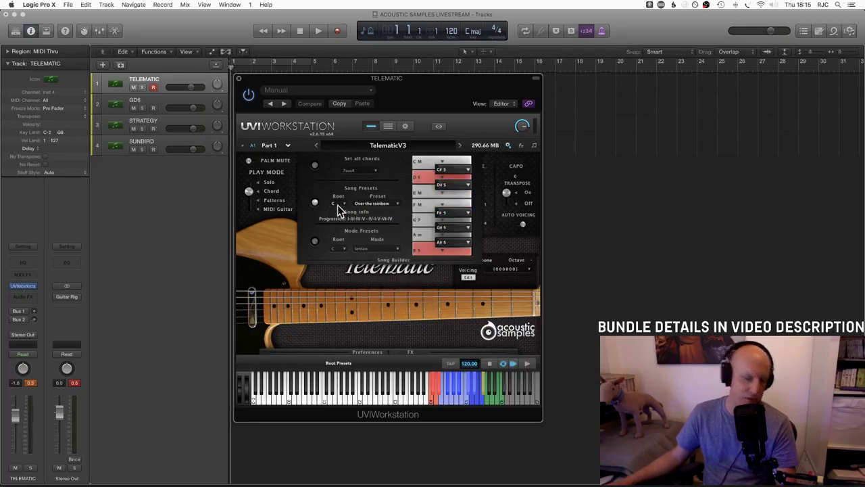
{"action": "left_click", "coordinate": [336, 203]}
{"action": "left_click", "coordinate": [343, 245]}
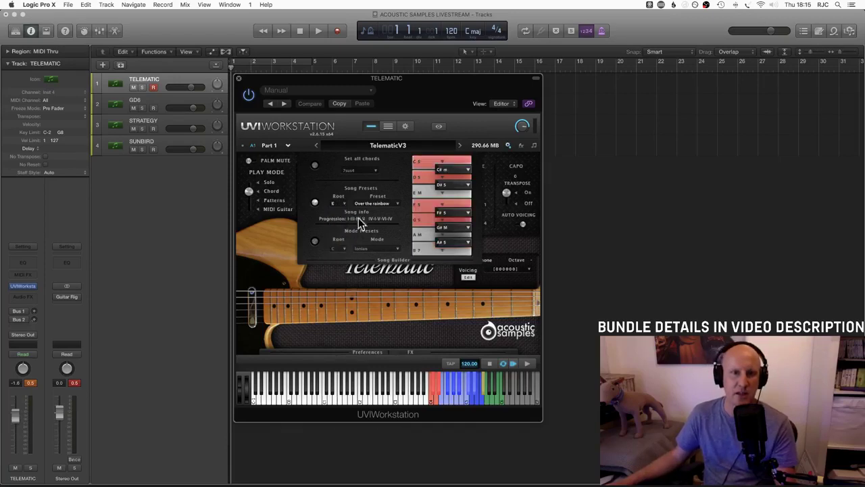
Step: Play the preset's chords: E major, A major, B7, the G and F chords, and G#m
{"action": "left_click", "coordinate": [420, 193]}
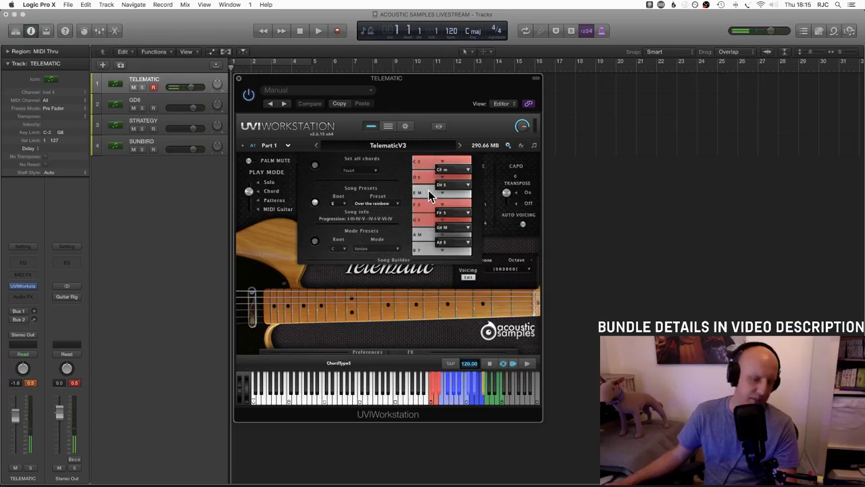
{"action": "left_click", "coordinate": [419, 234]}
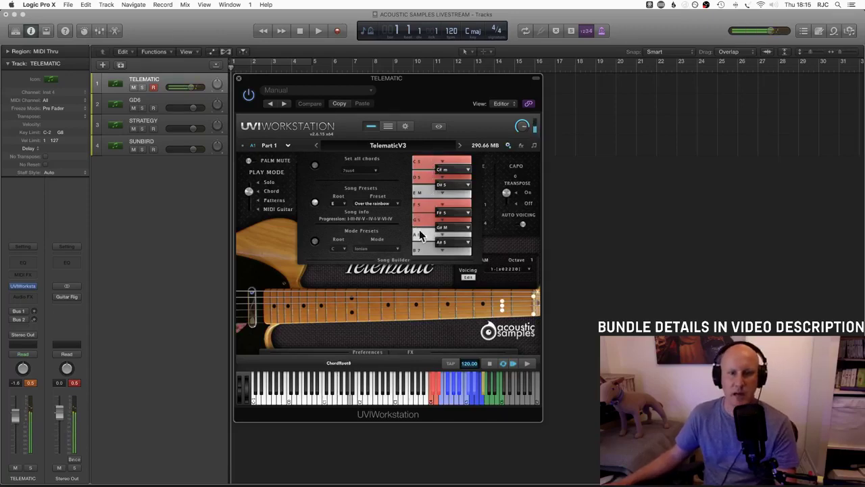
{"action": "left_click", "coordinate": [426, 253]}
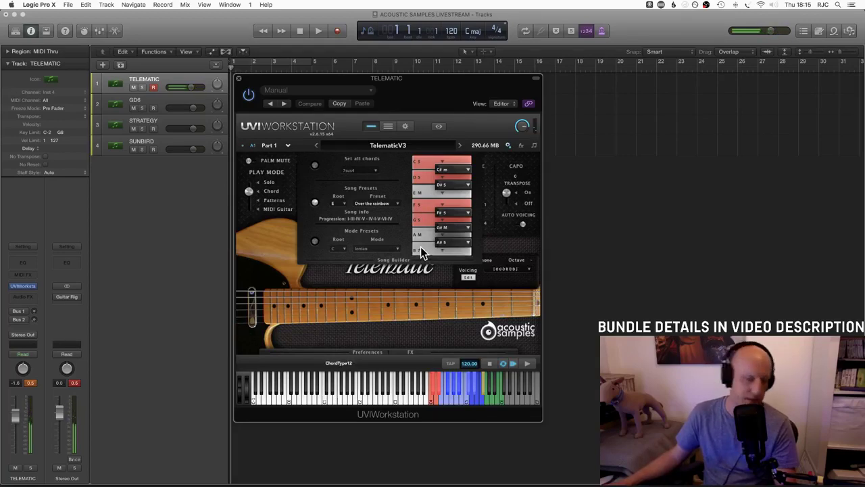
{"action": "left_click", "coordinate": [432, 220]}
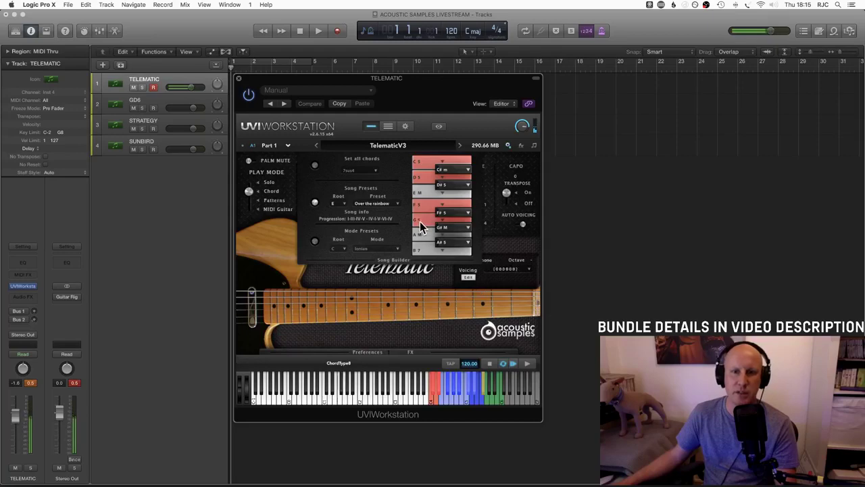
{"action": "left_click", "coordinate": [424, 206]}
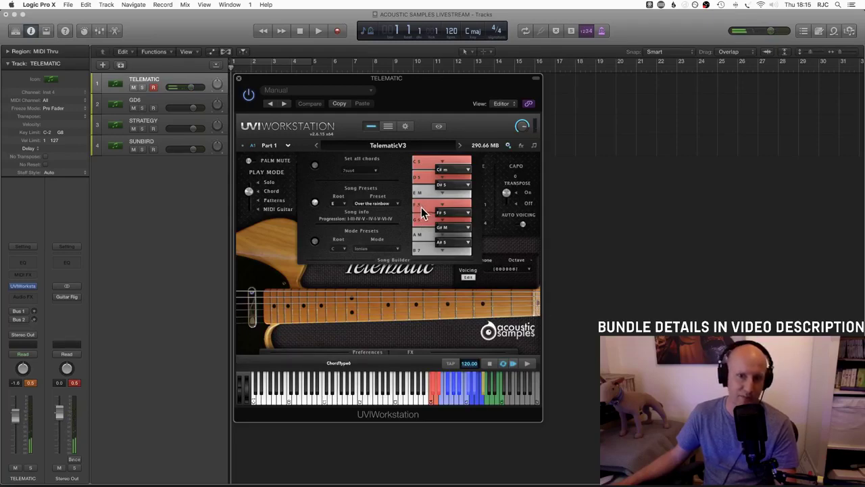
{"action": "left_click", "coordinate": [456, 217]}
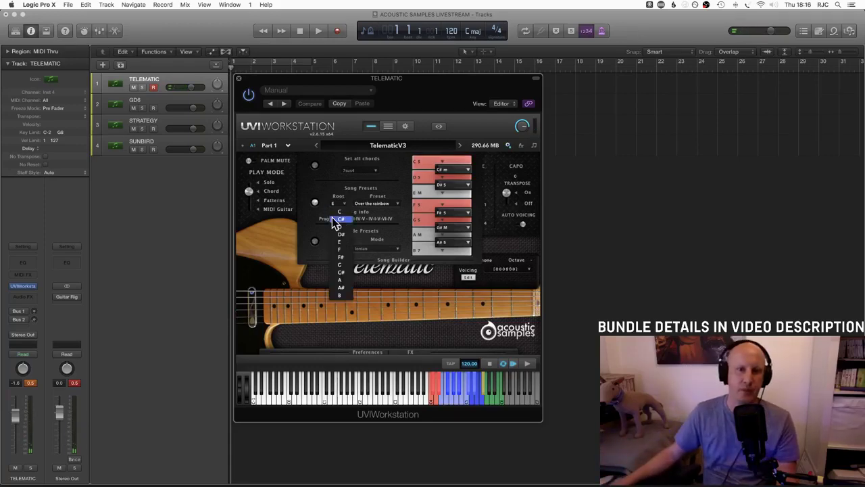
Step: Set the root to C, load Simple Jazz, then switch to the Unintended preset
{"action": "left_click", "coordinate": [340, 214]}
{"action": "left_click", "coordinate": [338, 204]}
{"action": "left_click", "coordinate": [340, 211]}
{"action": "left_click", "coordinate": [384, 204]}
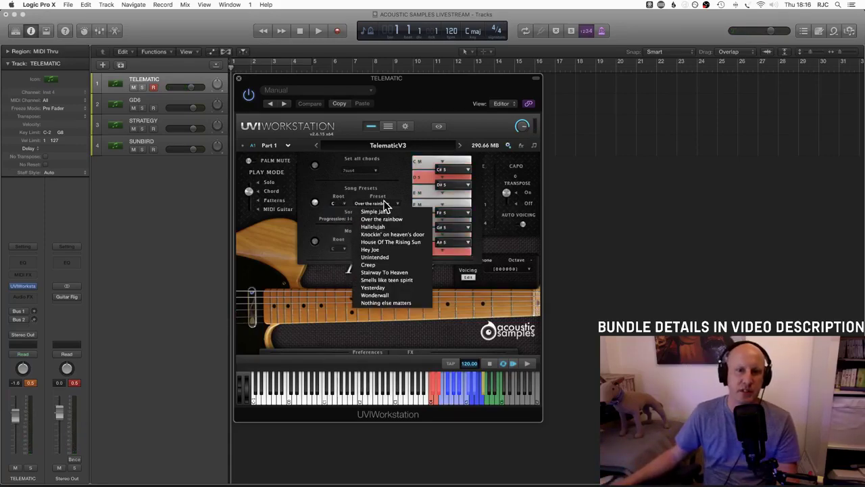
{"action": "left_click", "coordinate": [376, 212]}
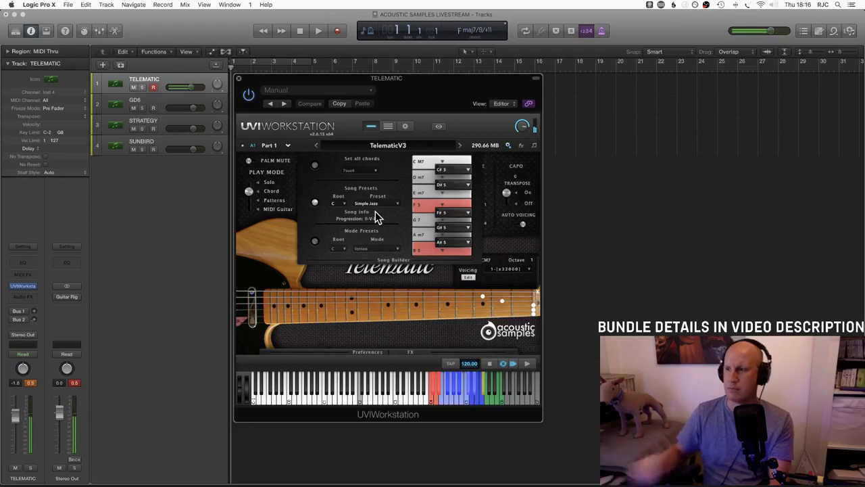
{"action": "left_click", "coordinate": [370, 203]}
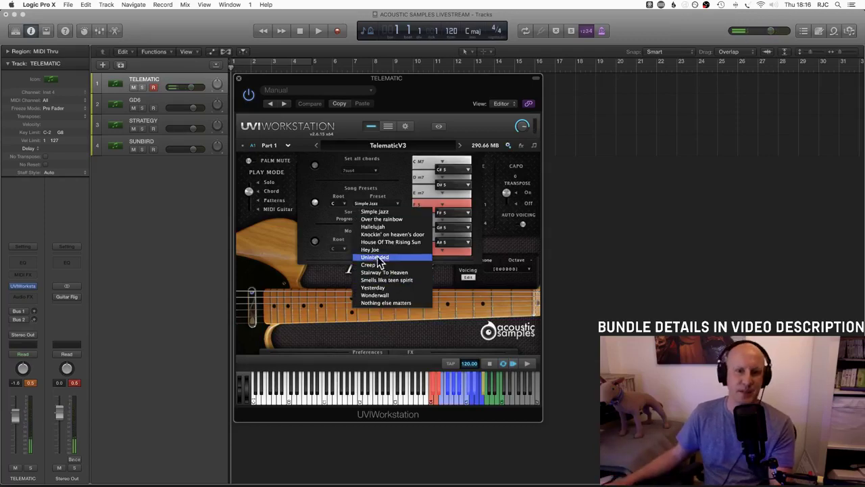
{"action": "left_click", "coordinate": [383, 258]}
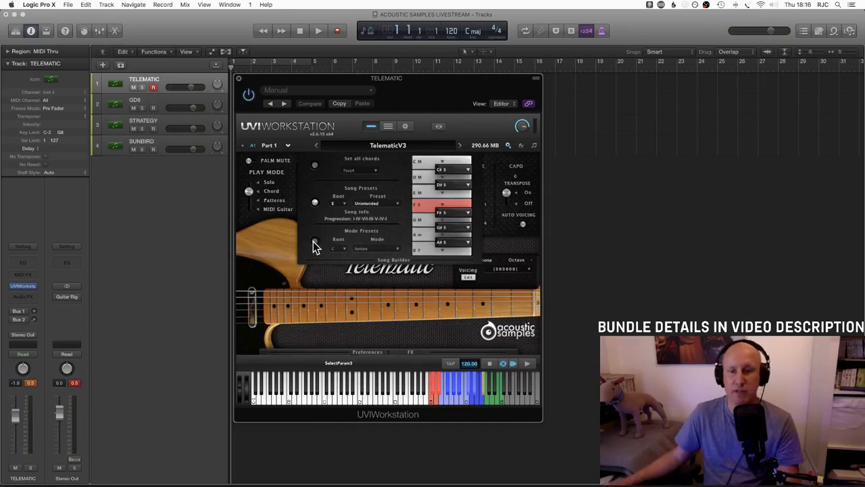
{"action": "left_click", "coordinate": [443, 165]}
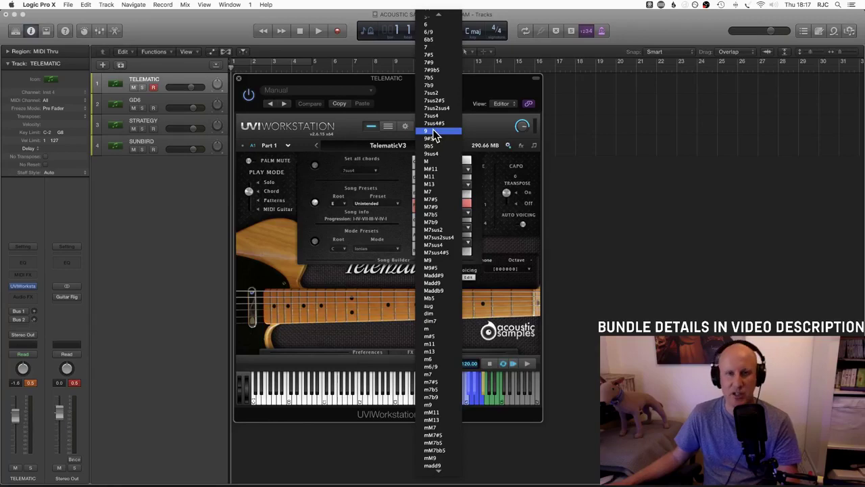
Step: Try 9 and M9 on the first chord, settle on C sus2, then audition the second chord
{"action": "left_click", "coordinate": [434, 132]}
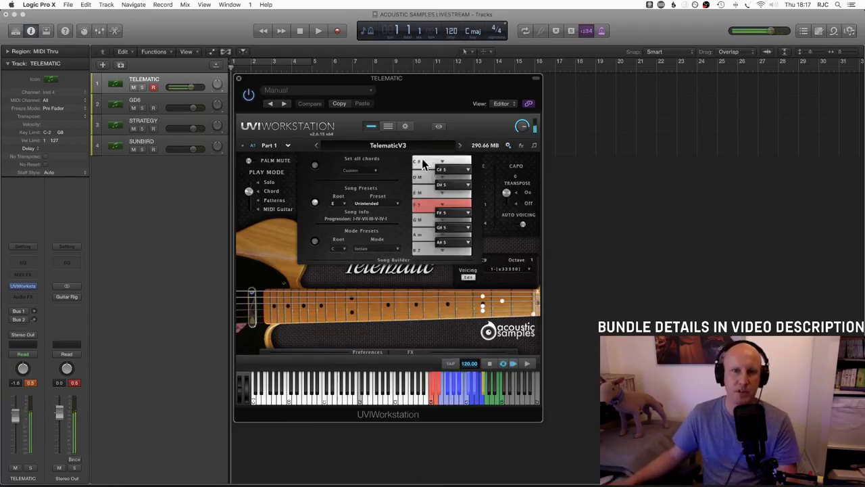
{"action": "left_click", "coordinate": [422, 158]}
{"action": "left_click", "coordinate": [432, 291]}
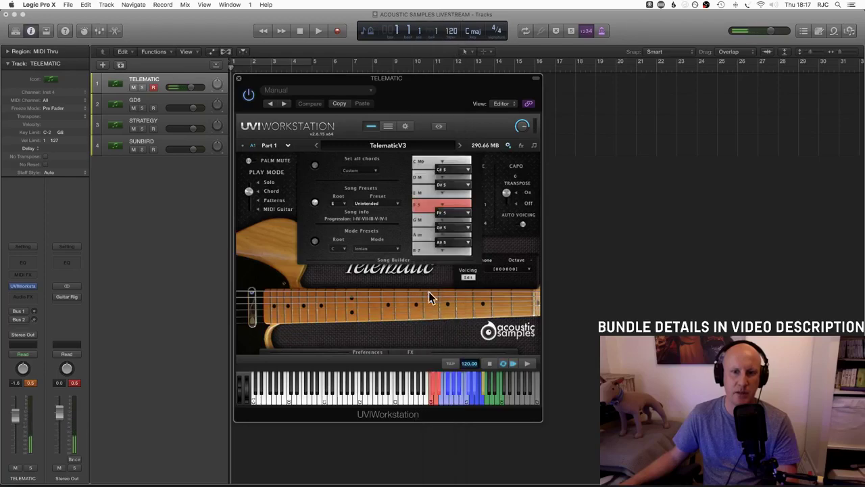
{"action": "left_click", "coordinate": [424, 162]}
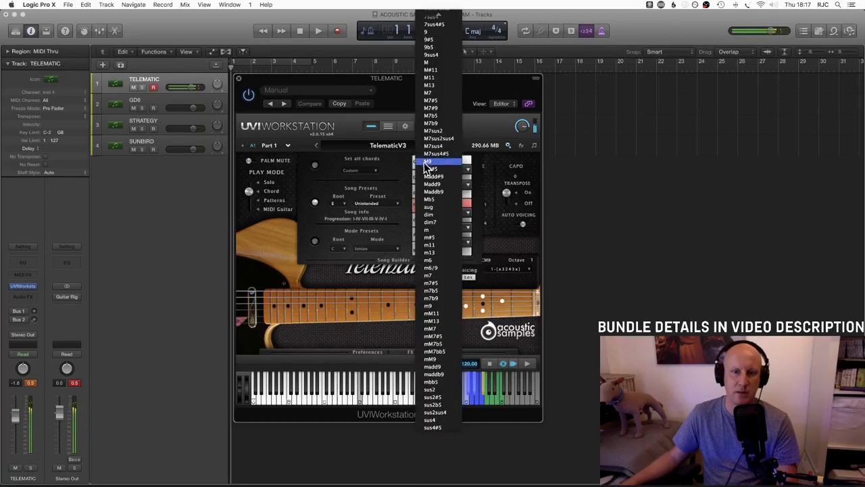
{"action": "left_click", "coordinate": [431, 390]}
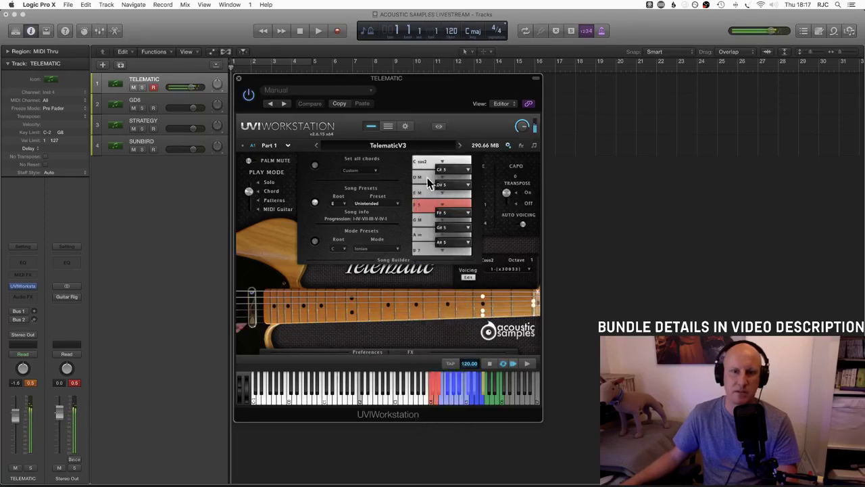
{"action": "left_click", "coordinate": [427, 175]}
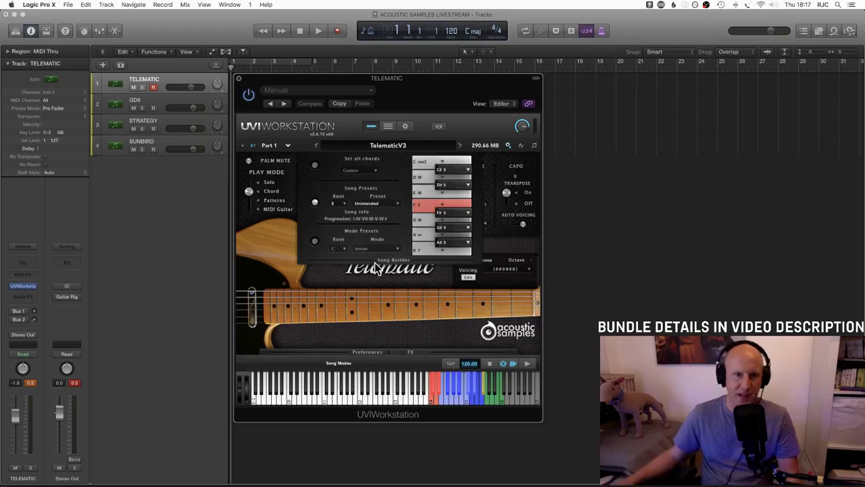
Step: Switch to Mode Presets, try Prometheus then Suspended Pentatonic, then return to the Song Presets list
{"action": "left_click", "coordinate": [316, 241]}
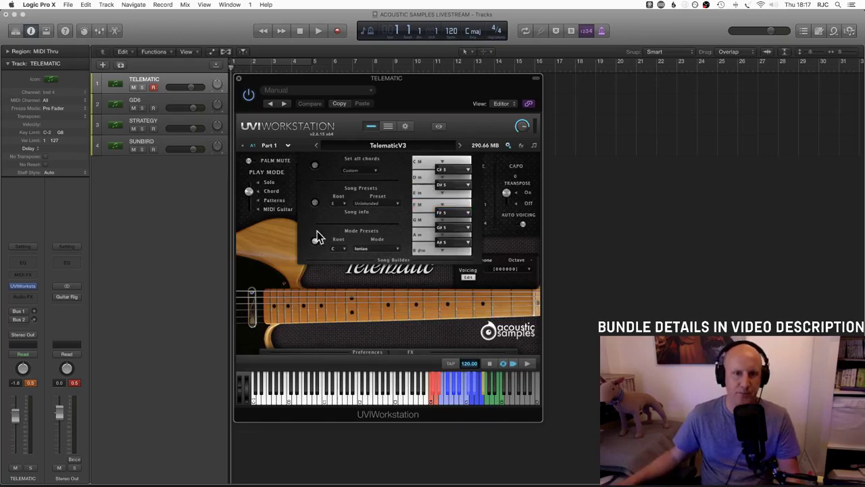
{"action": "left_click", "coordinate": [365, 250]}
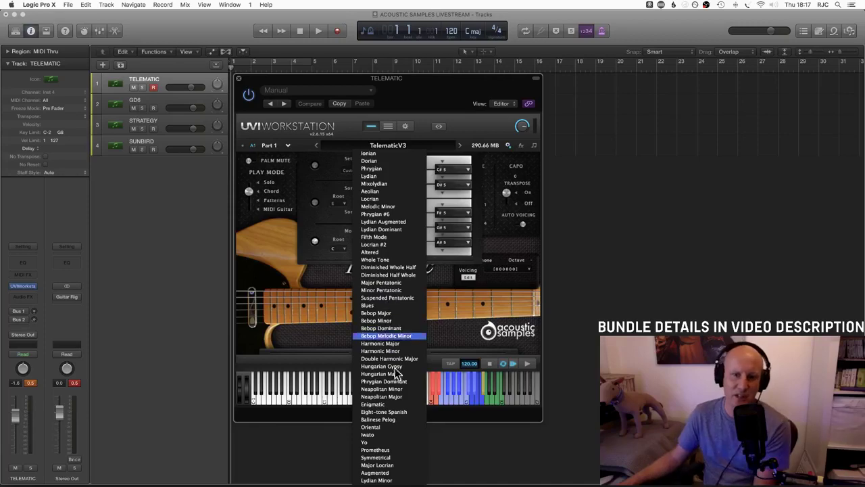
{"action": "left_click", "coordinate": [383, 451]}
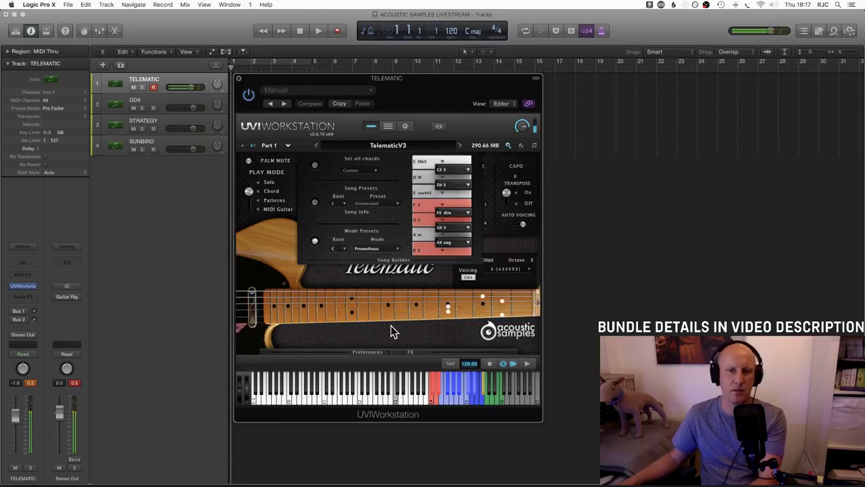
{"action": "left_click", "coordinate": [376, 249]}
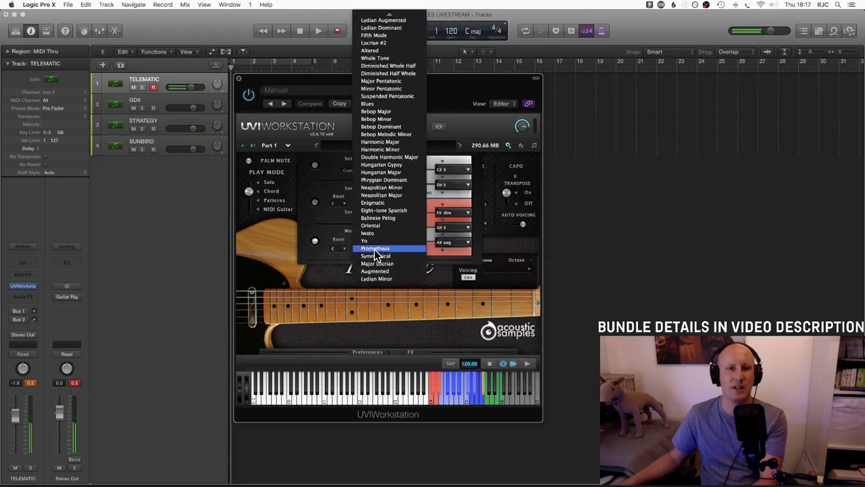
{"action": "left_click", "coordinate": [376, 96]}
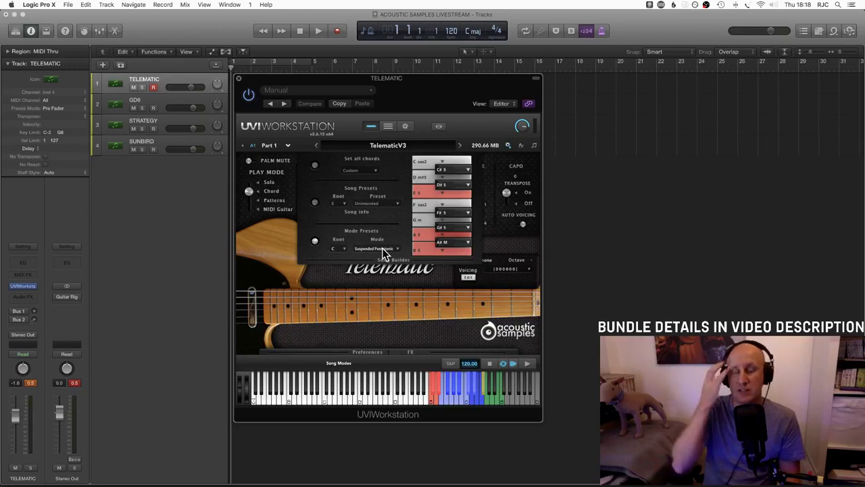
{"action": "left_click", "coordinate": [315, 202]}
{"action": "left_click", "coordinate": [365, 203]}
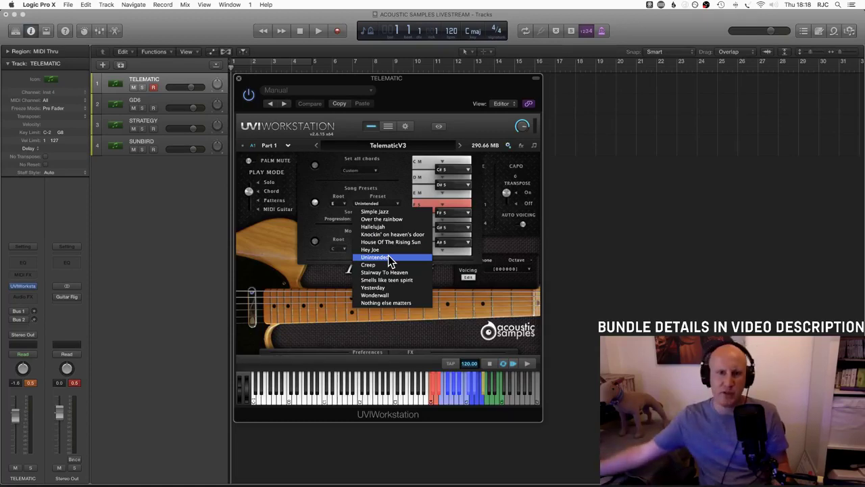
Step: Dismiss the preset and chord-type lists, collapse the Song Builder, and set Play Mode to Patterns
{"action": "left_click", "coordinate": [319, 168]}
{"action": "left_click", "coordinate": [357, 170]}
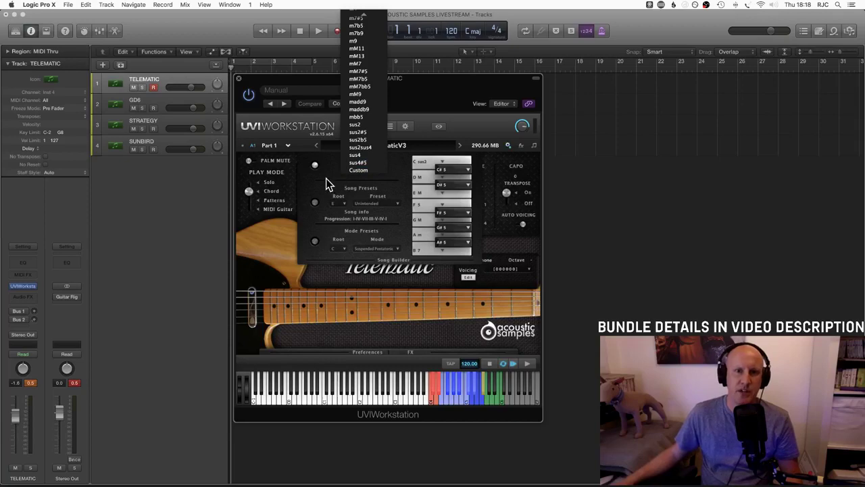
{"action": "left_click", "coordinate": [324, 180]}
{"action": "left_click", "coordinate": [295, 197]}
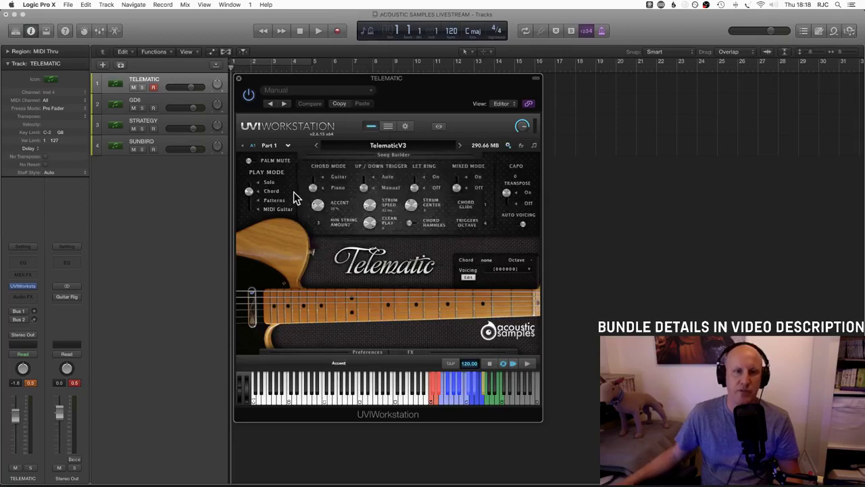
{"action": "left_click", "coordinate": [256, 201]}
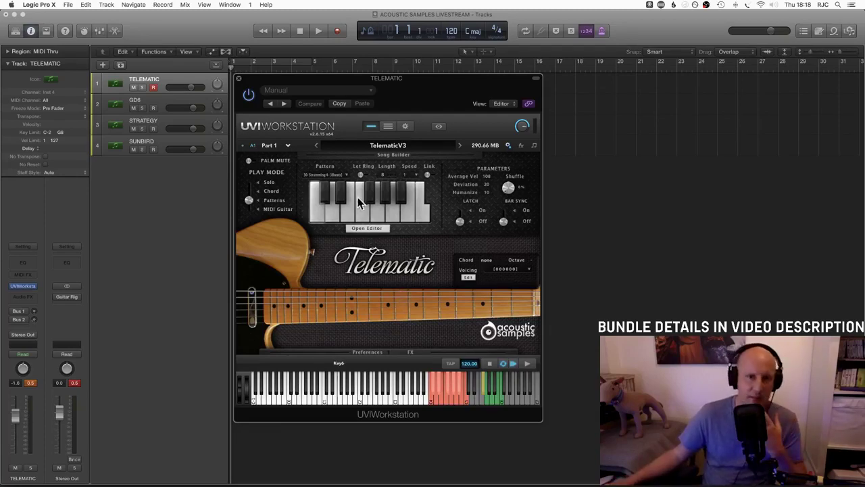
Step: Choose the Picking 3 8-beat pattern from the Pattern list in place of Strumming 4
{"action": "left_click", "coordinate": [331, 175]}
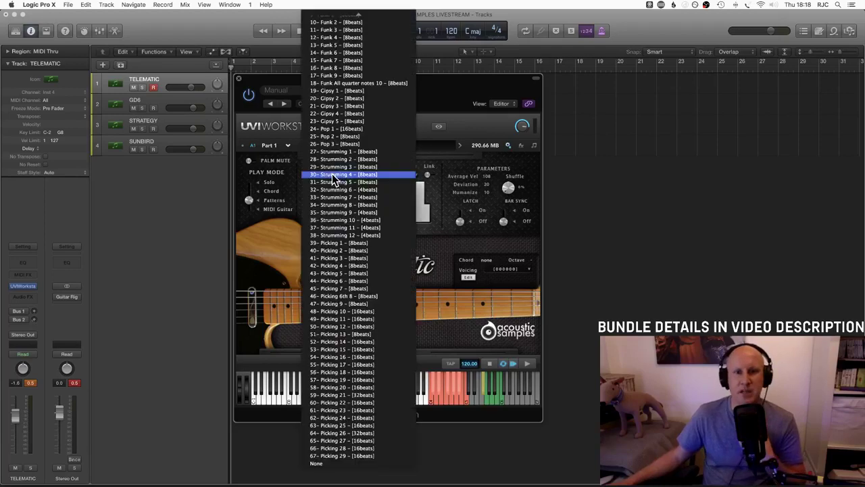
{"action": "scroll", "coordinate": [392, 323], "scroll_direction": "up", "scroll_amount": 5}
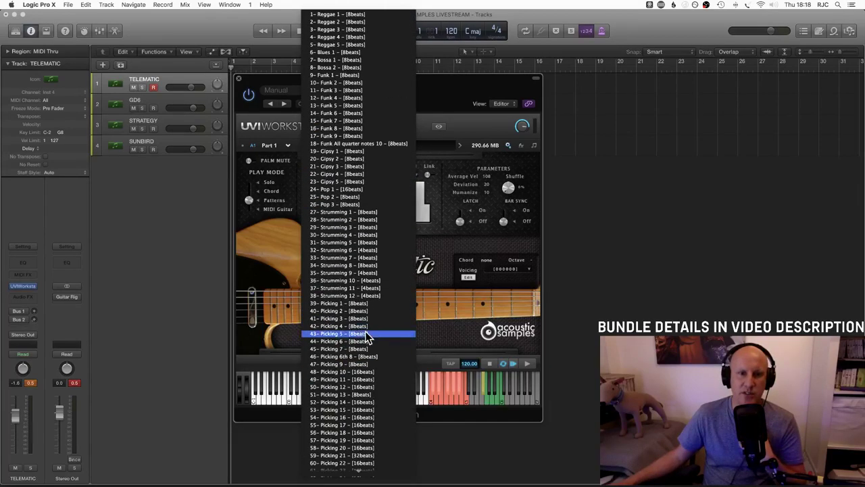
{"action": "left_click", "coordinate": [345, 227]}
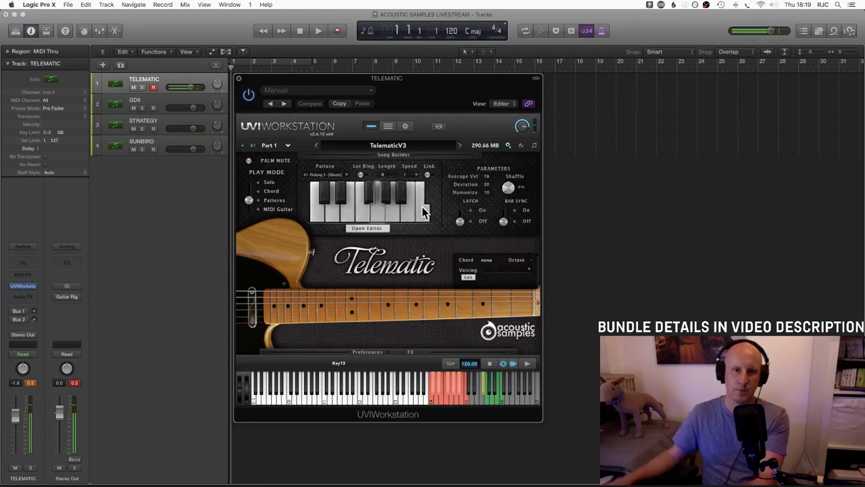
Step: Try x2 pattern speed, settle on /2, then bring up the pattern editor grid
{"action": "left_click", "coordinate": [416, 175]}
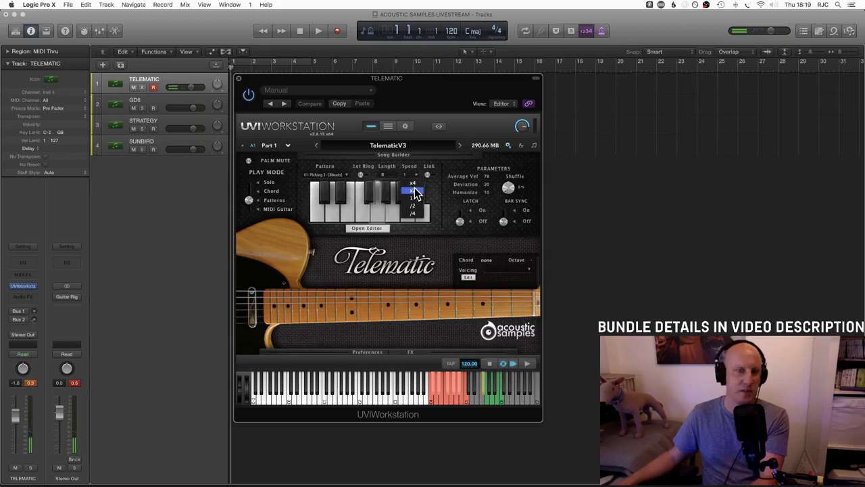
{"action": "left_click", "coordinate": [415, 191]}
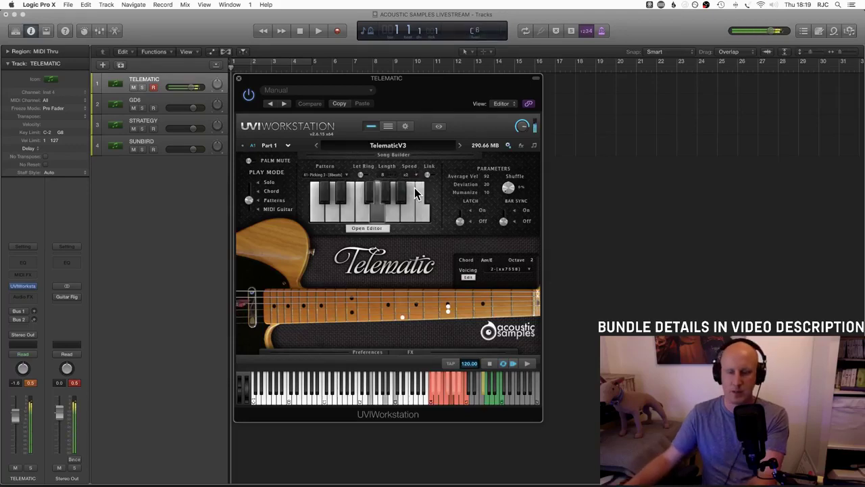
{"action": "left_click", "coordinate": [416, 175]}
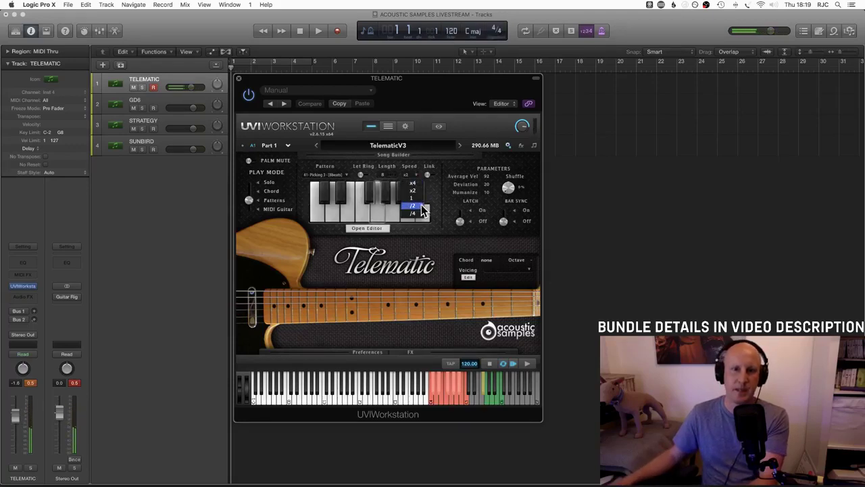
{"action": "left_click", "coordinate": [420, 209]}
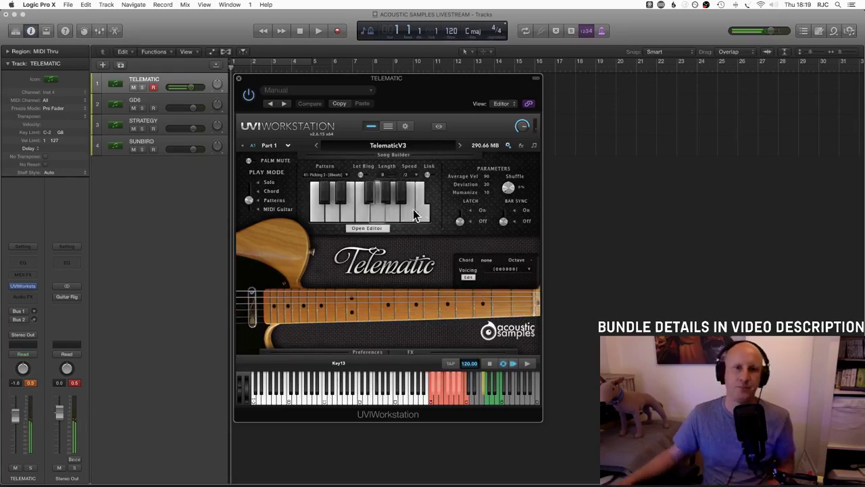
{"action": "left_click", "coordinate": [364, 227]}
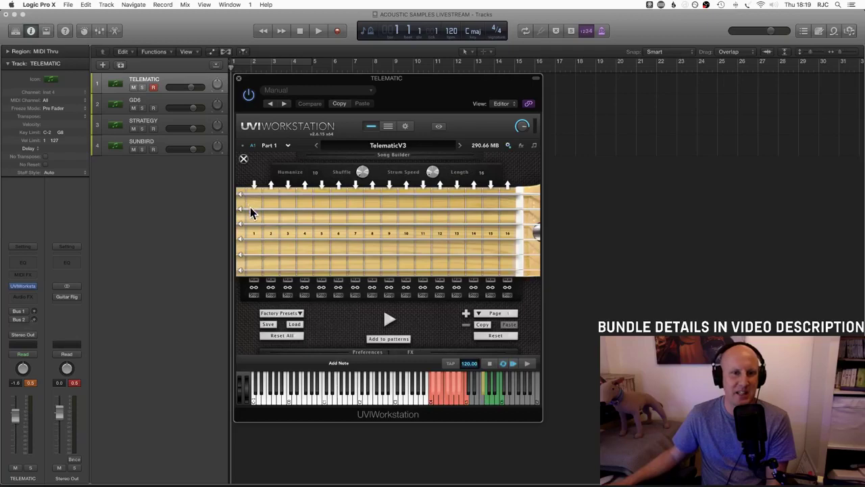
Step: Load factory pattern 63- Picking 25, raise a string 4 note's velocity to 126, and start saving
{"action": "mouse_move", "coordinate": [255, 212]}
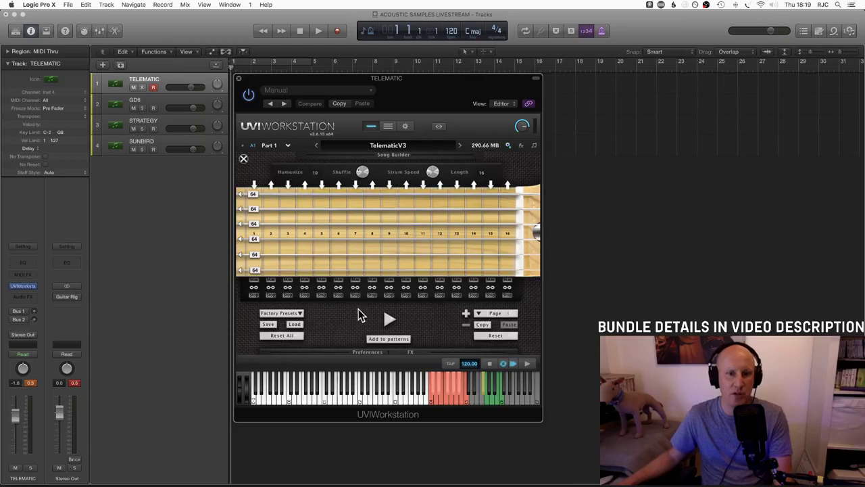
{"action": "left_click", "coordinate": [291, 314]}
{"action": "scroll", "coordinate": [311, 388], "scroll_direction": "down", "scroll_amount": 15}
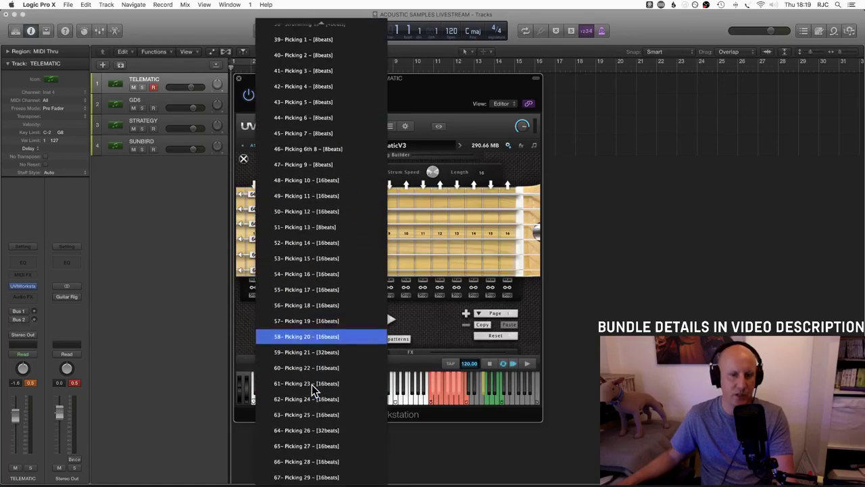
{"action": "left_click", "coordinate": [298, 416]}
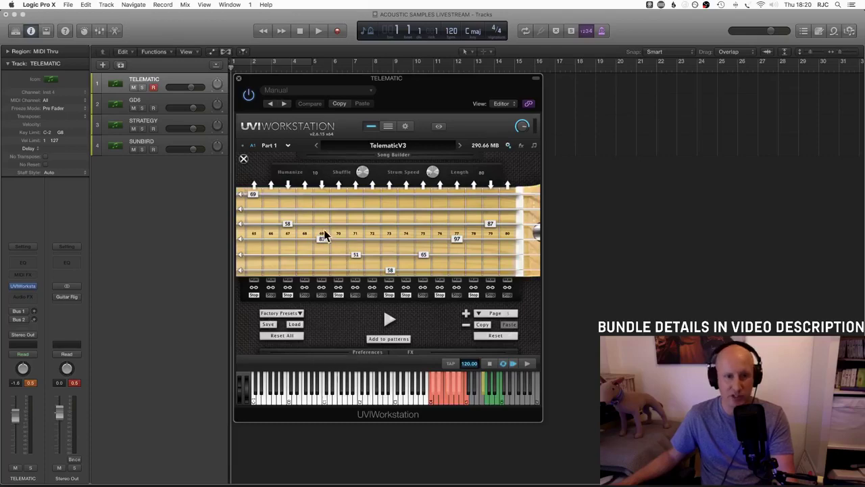
{"action": "mouse_move", "coordinate": [323, 236]}
{"action": "left_mouse_down"}
{"action": "mouse_move", "coordinate": [318, 202]}
{"action": "mouse_move", "coordinate": [277, 247]}
{"action": "left_mouse_up"}
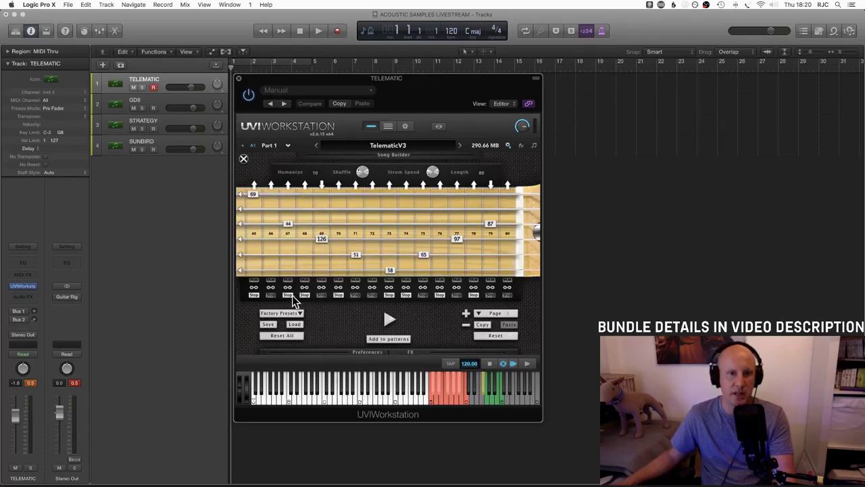
{"action": "left_click", "coordinate": [270, 325]}
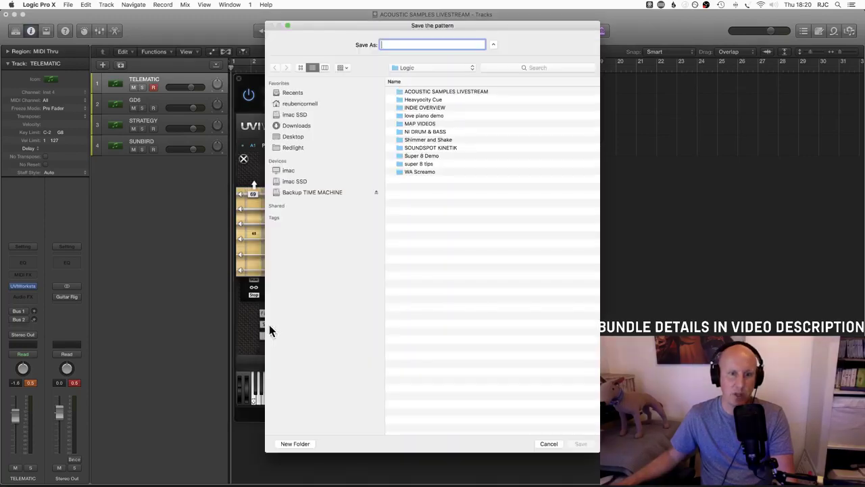
Step: Cancel the Save the pattern dialog, leaving the edited picking grid unsaved
{"action": "scroll", "coordinate": [476, 325], "scroll_direction": "right", "scroll_amount": 2}
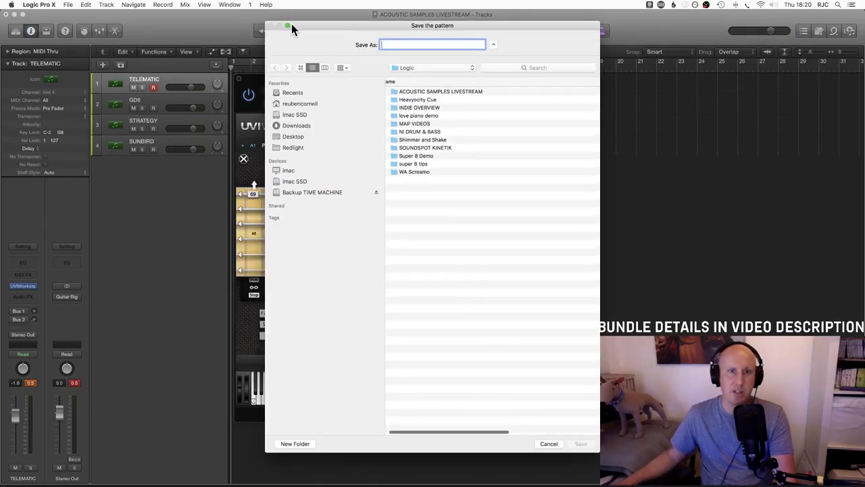
{"action": "left_click", "coordinate": [545, 445]}
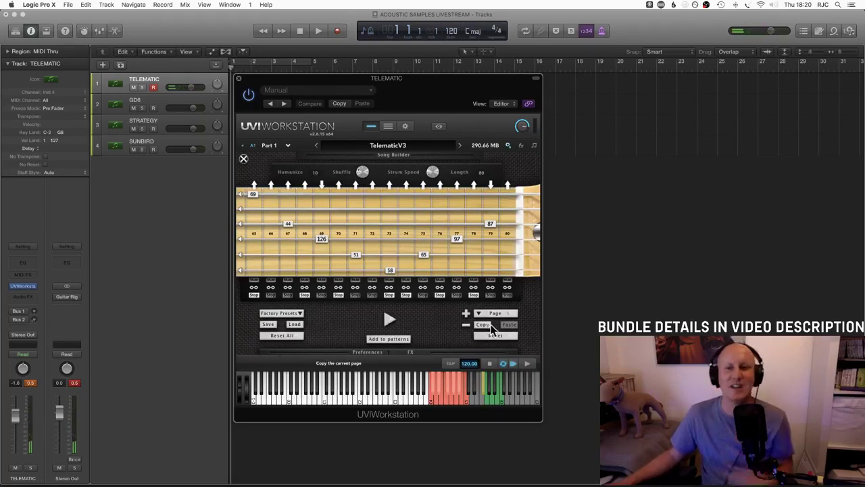
Step: Close the pattern editor and Song Builder panel, then set Telematic's Play Mode to Solo
{"action": "left_click", "coordinate": [386, 156]}
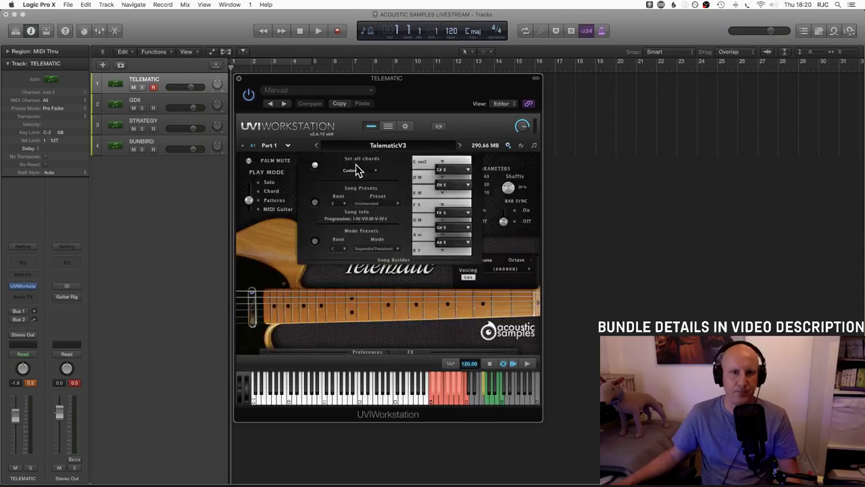
{"action": "left_click", "coordinate": [389, 266]}
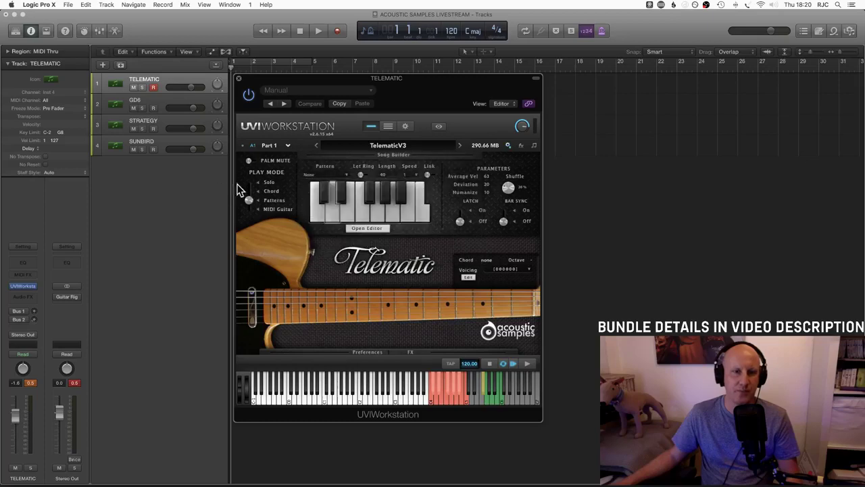
{"action": "left_click", "coordinate": [248, 183]}
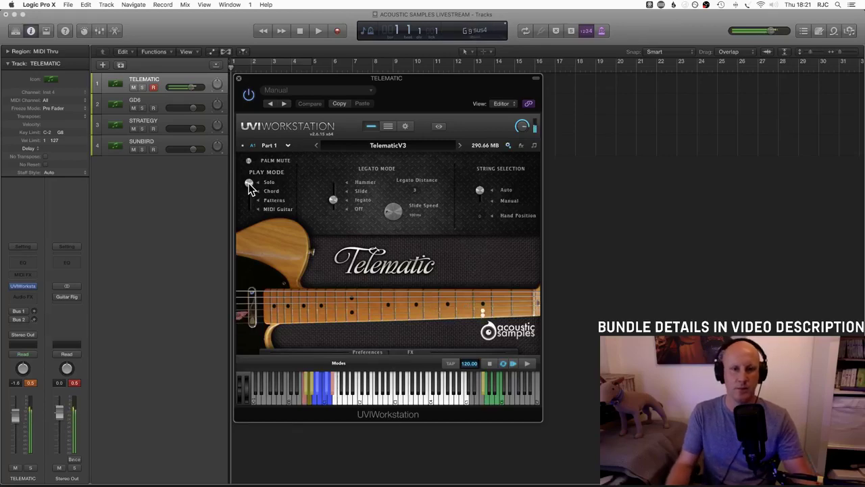
{"action": "left_click_drag", "start_coordinate": [249, 183], "coordinate": [249, 192]}
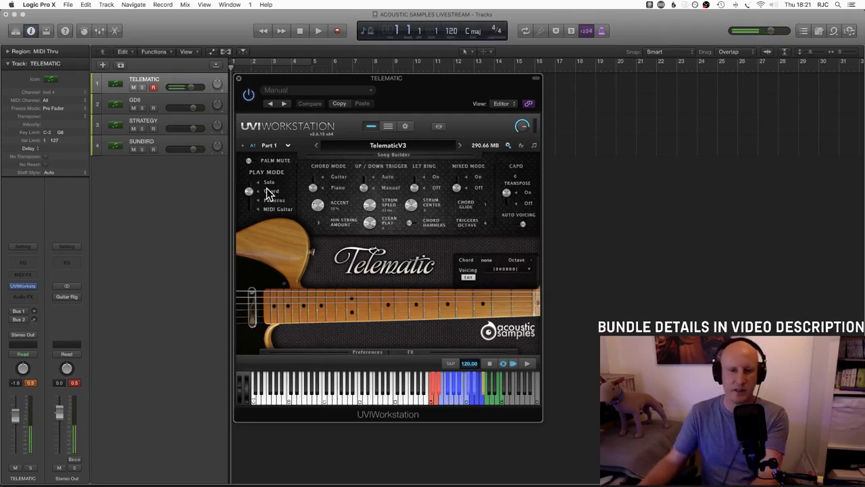
{"action": "left_click", "coordinate": [254, 200]}
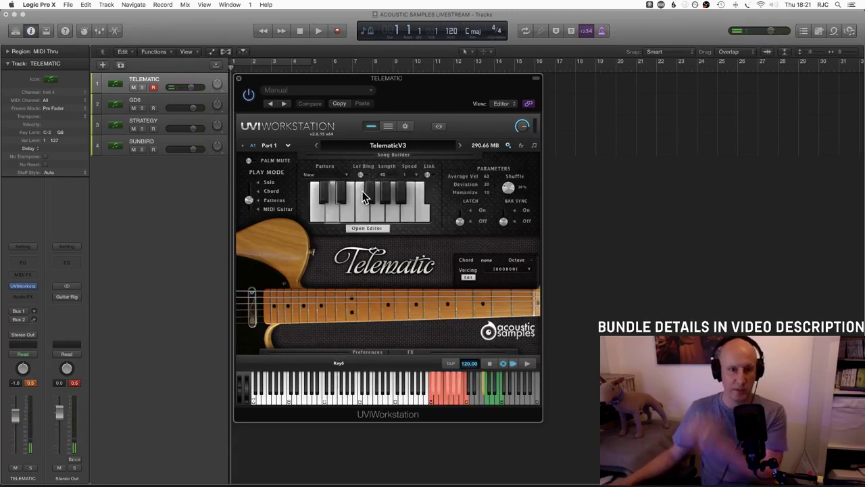
{"action": "left_click", "coordinate": [333, 176]}
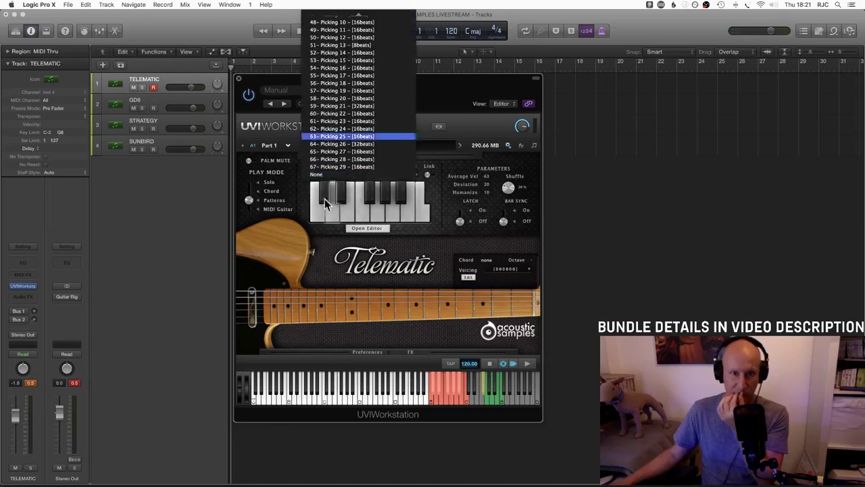
{"action": "left_click", "coordinate": [284, 209]}
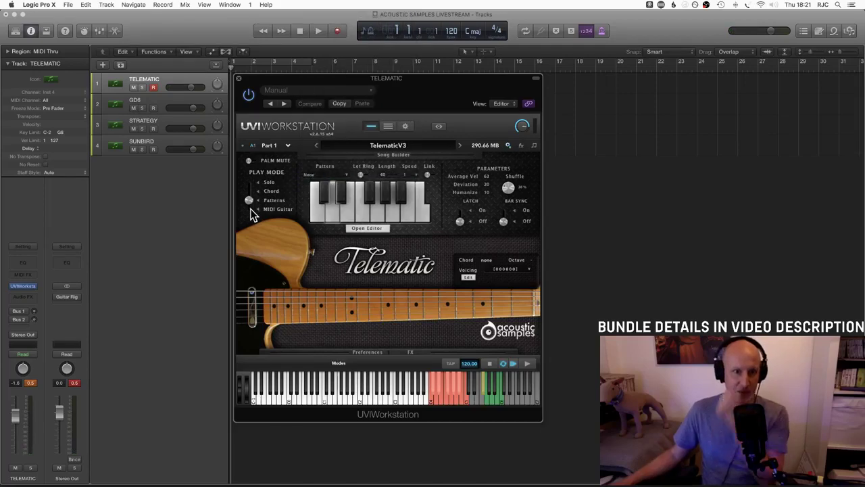
{"action": "left_click", "coordinate": [251, 214]}
{"action": "left_click", "coordinate": [249, 202]}
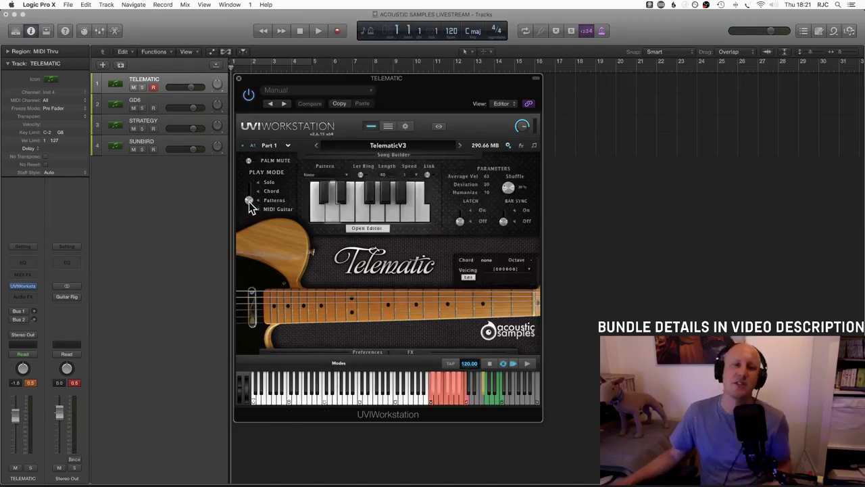
{"action": "left_click", "coordinate": [253, 190]}
{"action": "left_click", "coordinate": [252, 178]}
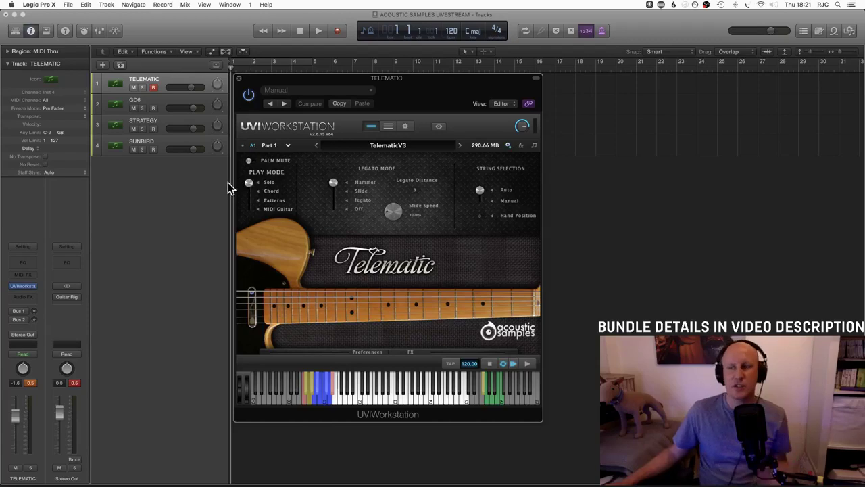
Step: Select the GD6 track, drag SUNBIRD above STRATEGY, and show Sunbird's Microphones settings
{"action": "left_click", "coordinate": [171, 96]}
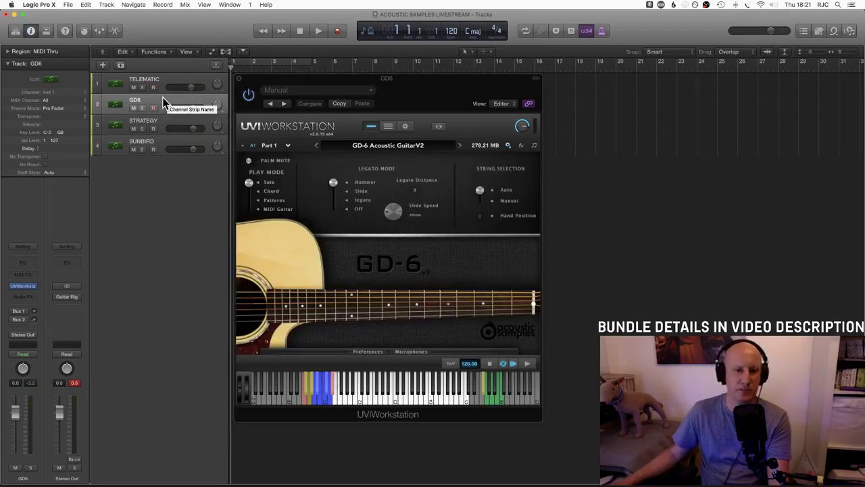
{"action": "left_click_drag", "start_coordinate": [163, 144], "coordinate": [165, 120]}
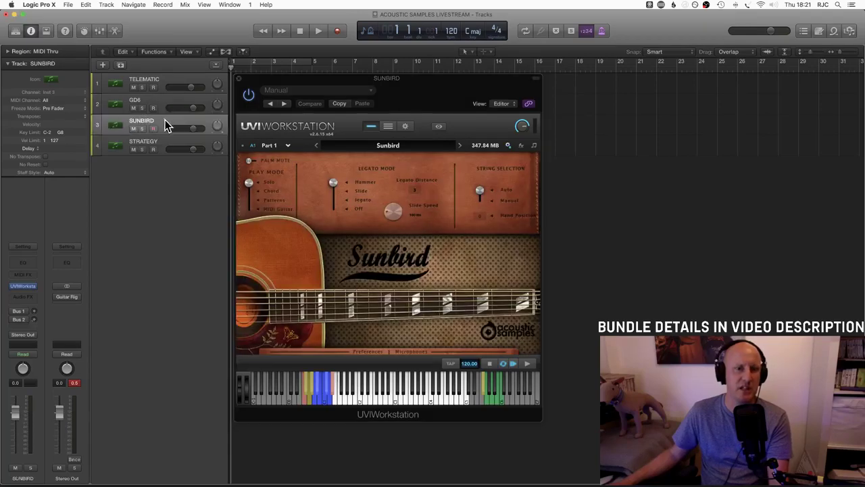
{"action": "left_click", "coordinate": [400, 348]}
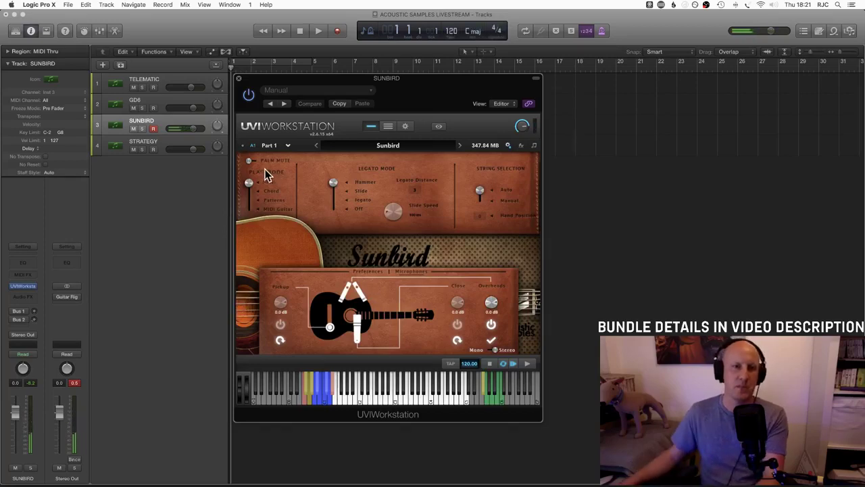
Step: Clear the MIDI CC 64 assignment on Sunbird's Palm Mute via its MIDI/Automation Control dialog
{"action": "right_click", "coordinate": [250, 161]}
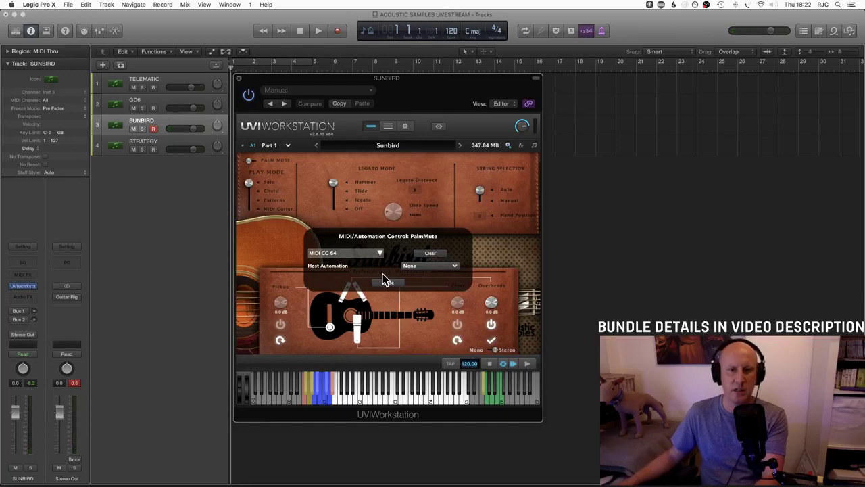
{"action": "left_click", "coordinate": [430, 253]}
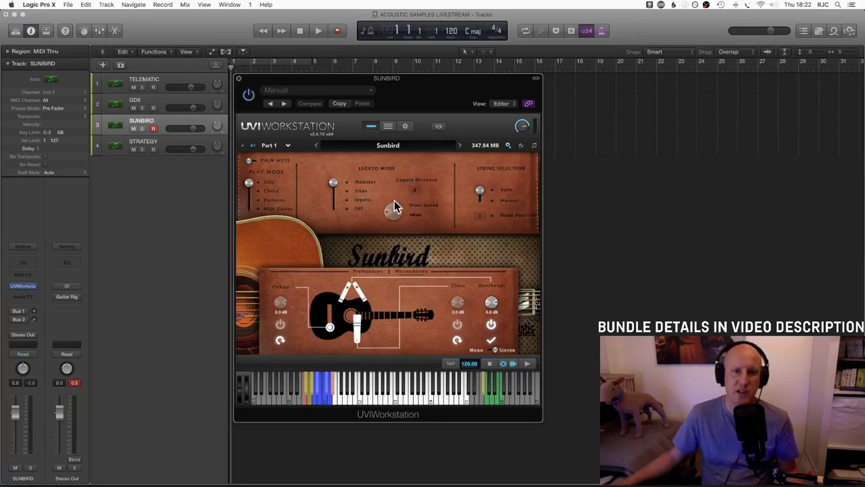
{"action": "left_click_drag", "start_coordinate": [333, 184], "coordinate": [333, 194]}
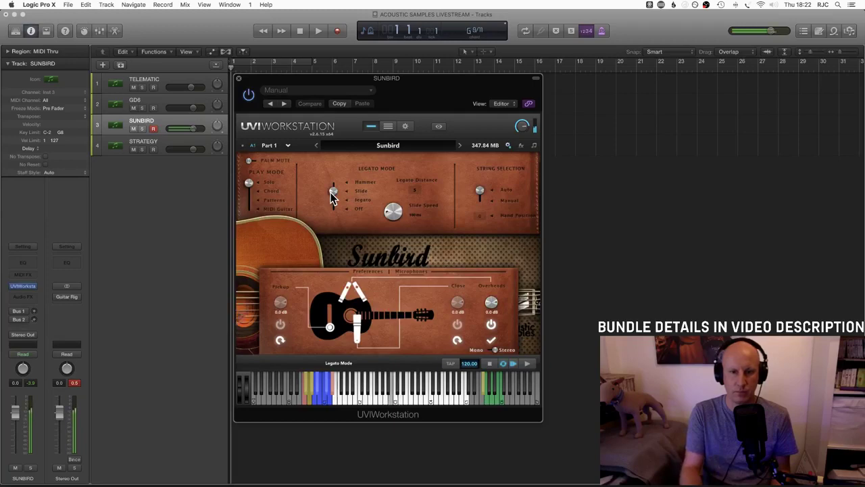
{"action": "left_click_drag", "start_coordinate": [331, 195], "coordinate": [333, 184]}
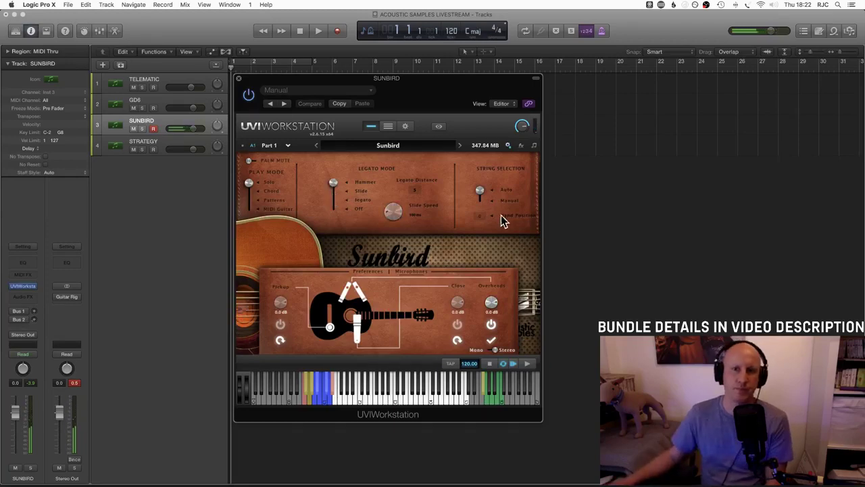
{"action": "left_click_drag", "start_coordinate": [480, 192], "coordinate": [479, 202]}
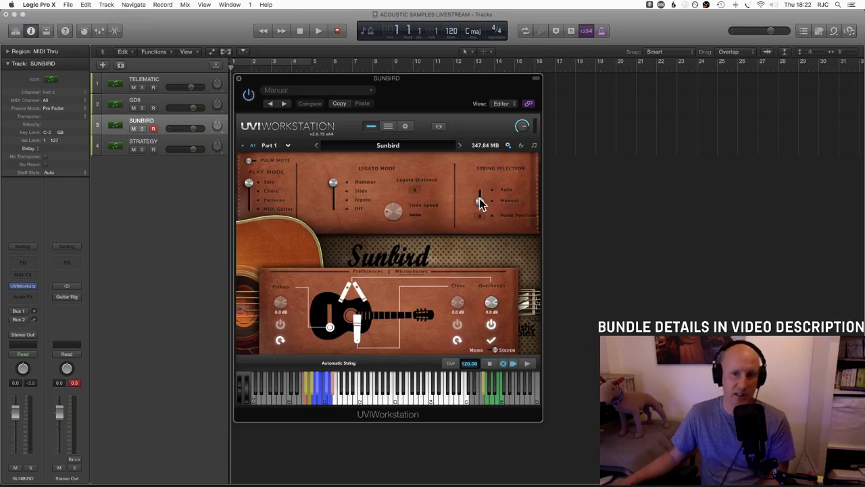
{"action": "left_click", "coordinate": [415, 273]}
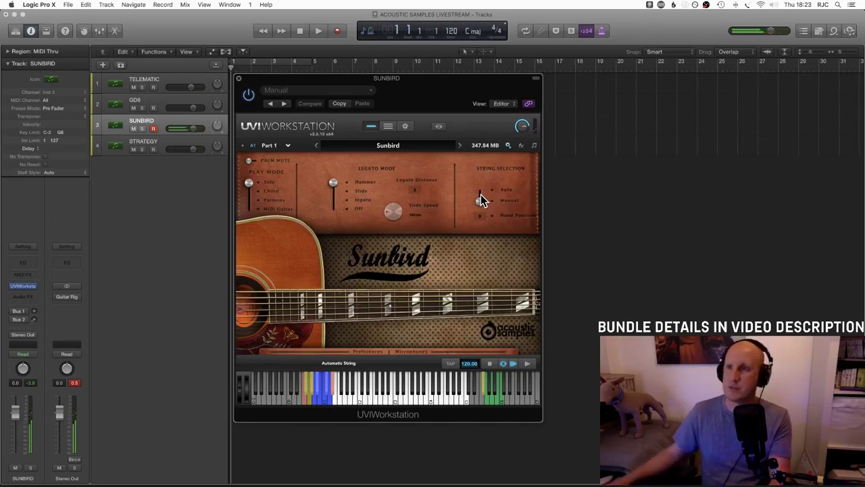
{"action": "left_click_drag", "start_coordinate": [478, 204], "coordinate": [482, 197]}
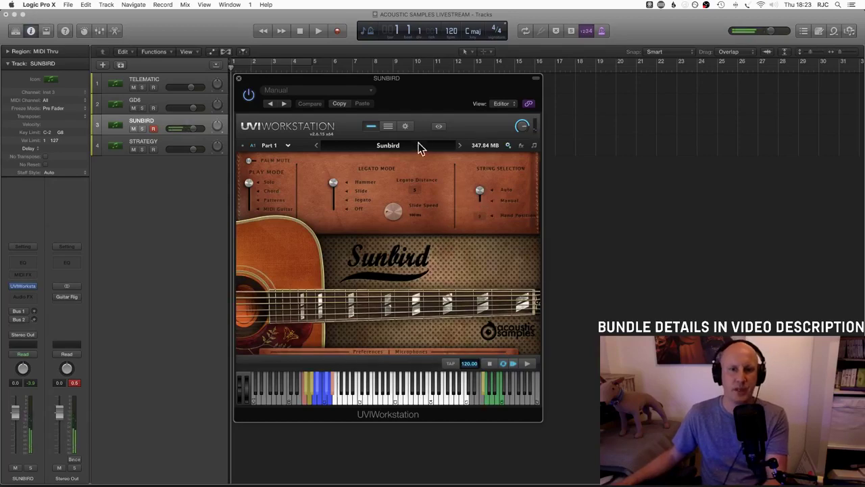
{"action": "left_click", "coordinate": [398, 352]}
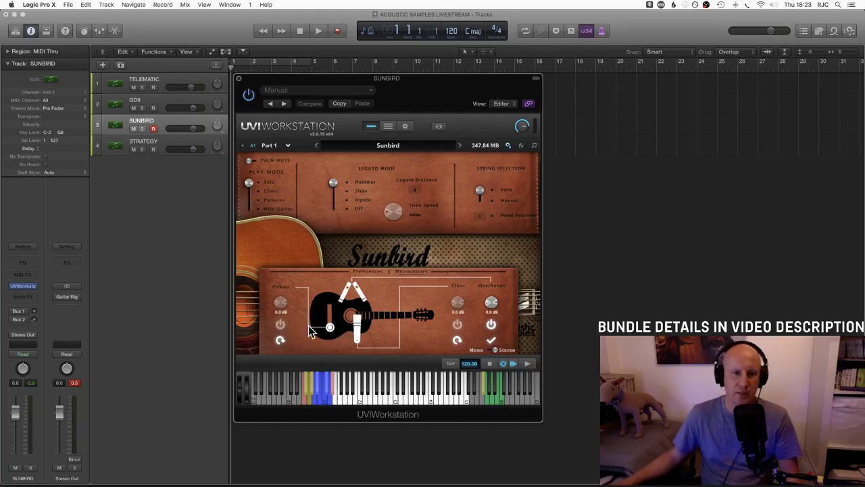
Step: Enable the Sunbird's Pickup, Close and Overheads mics, then show its Preferences panel (Dynamics 98%, Room 10 m)
{"action": "left_click", "coordinate": [281, 342]}
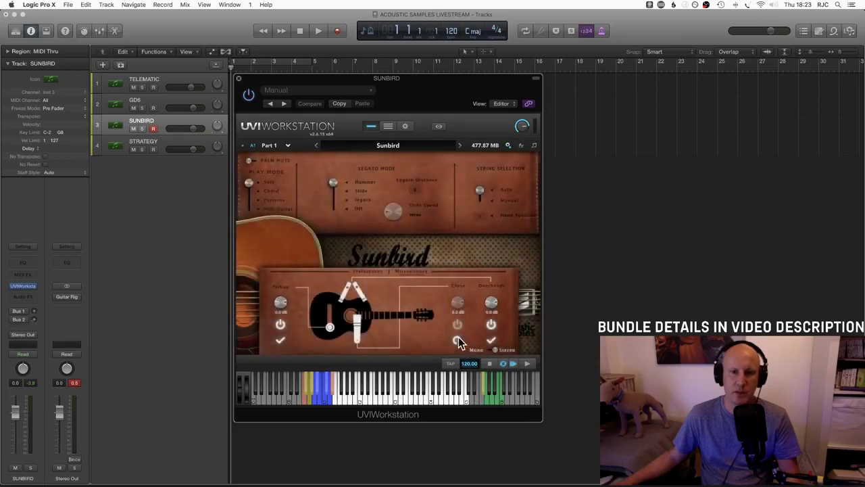
{"action": "left_click", "coordinate": [459, 342]}
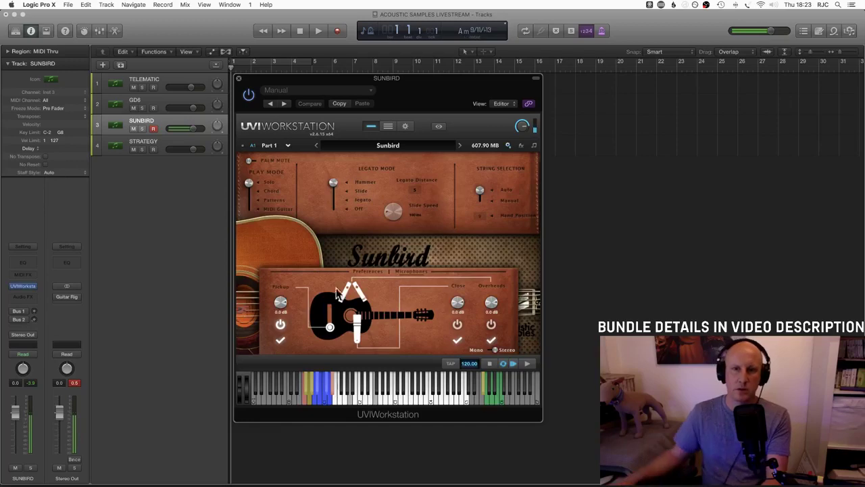
{"action": "mouse_move", "coordinate": [522, 123]}
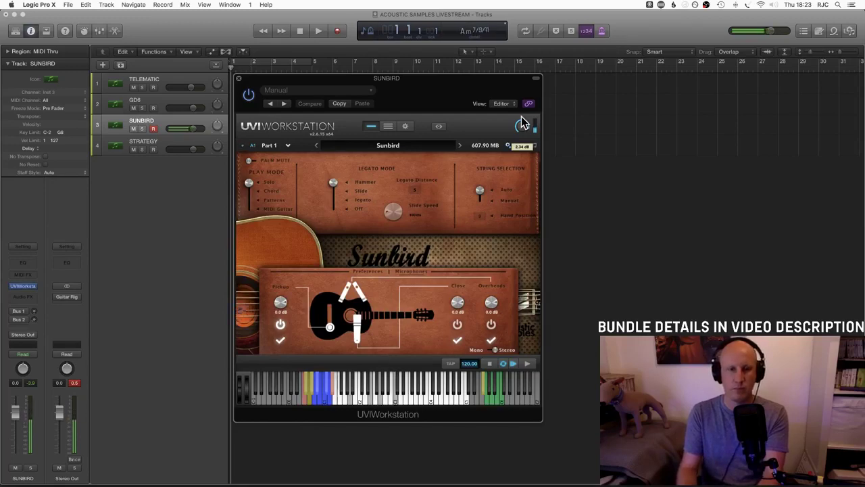
{"action": "left_click", "coordinate": [280, 339]}
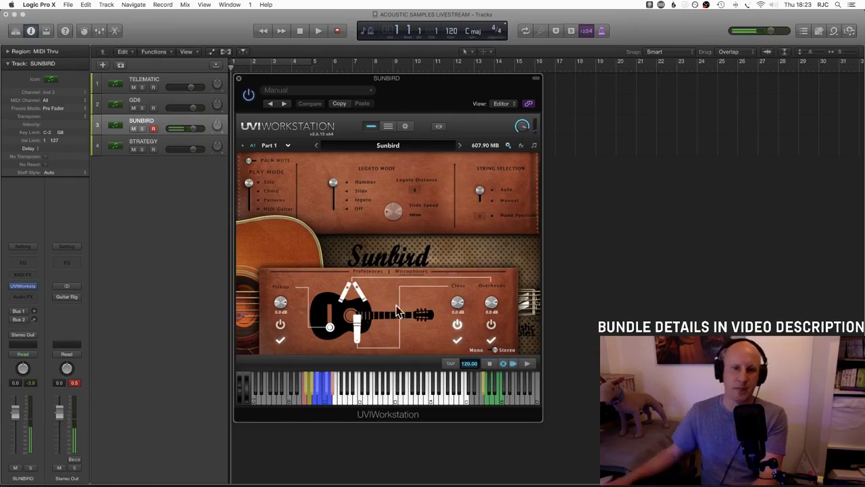
{"action": "left_click", "coordinate": [459, 327]}
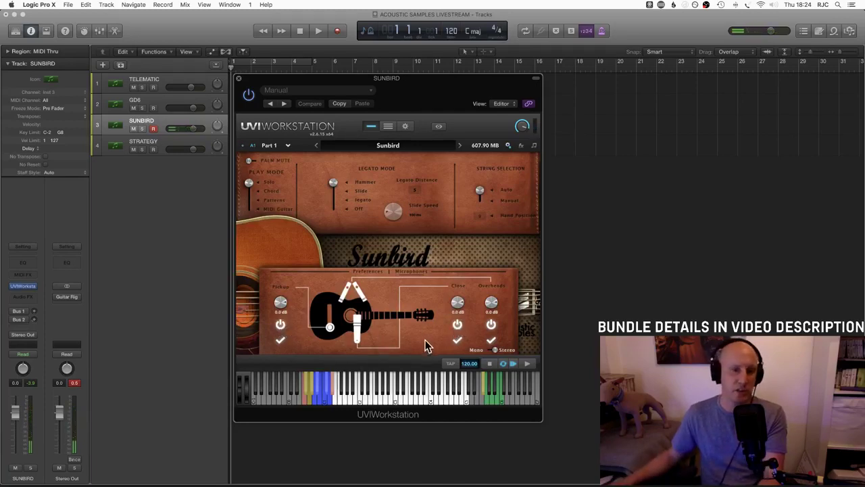
{"action": "left_click", "coordinate": [491, 326]}
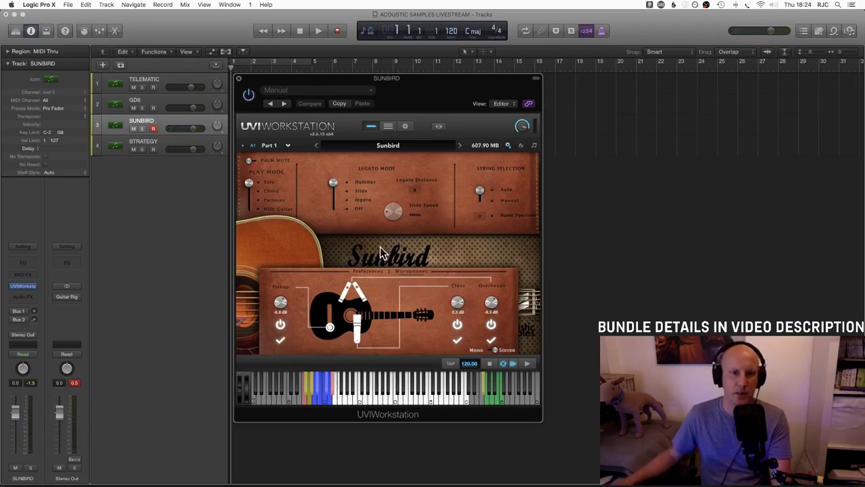
{"action": "left_click", "coordinate": [367, 271]}
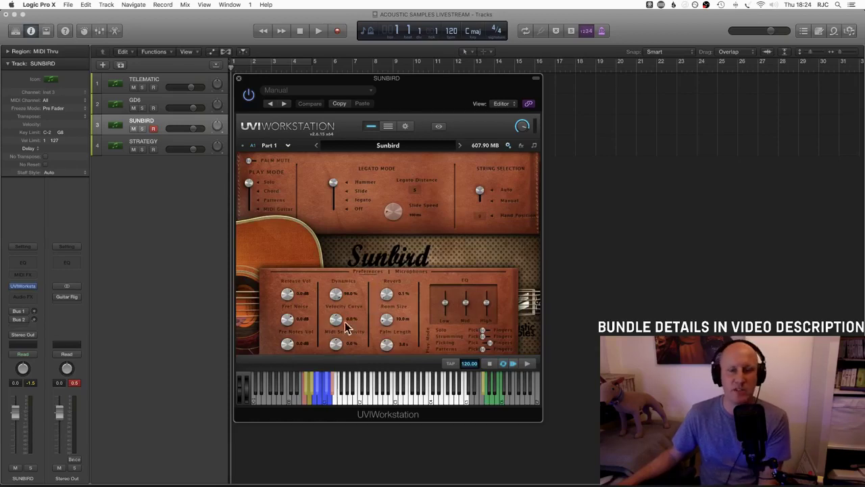
Step: Toggle pick/fingers, boost the Low EQ, raise Reverb to 43.3%, and set Play Mode to Chord
{"action": "left_click", "coordinate": [486, 340]}
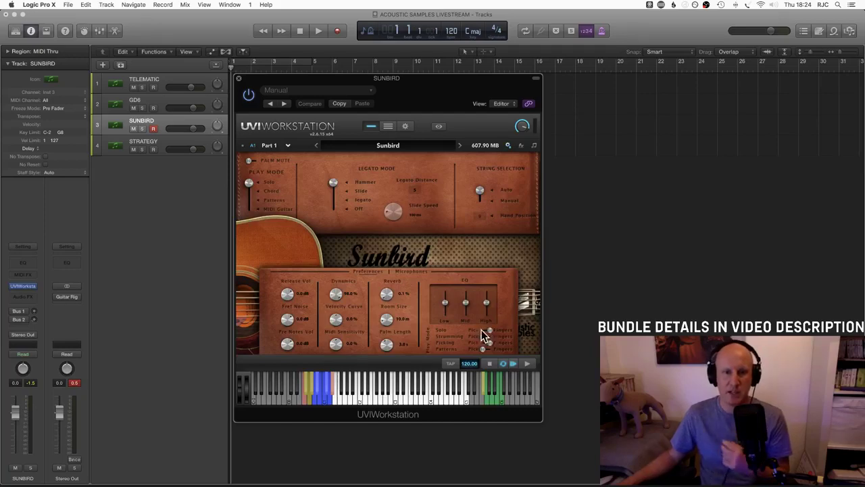
{"action": "left_click", "coordinate": [489, 334]}
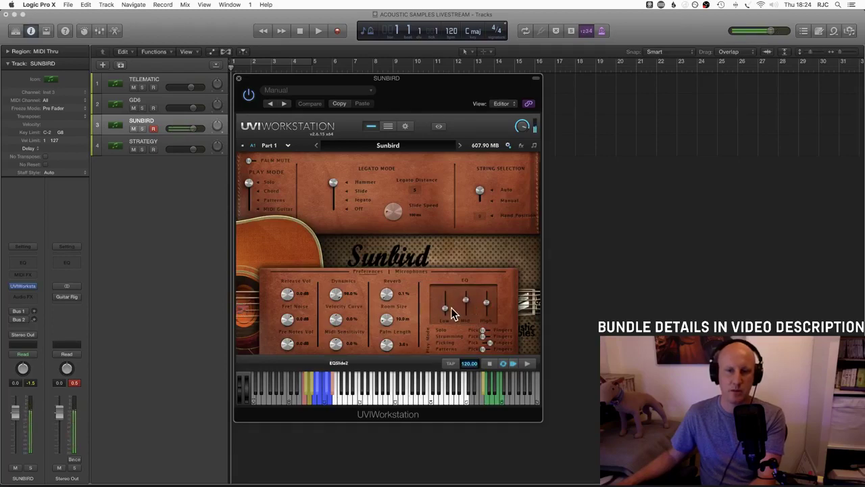
{"action": "left_click_drag", "start_coordinate": [452, 308], "coordinate": [460, 299]}
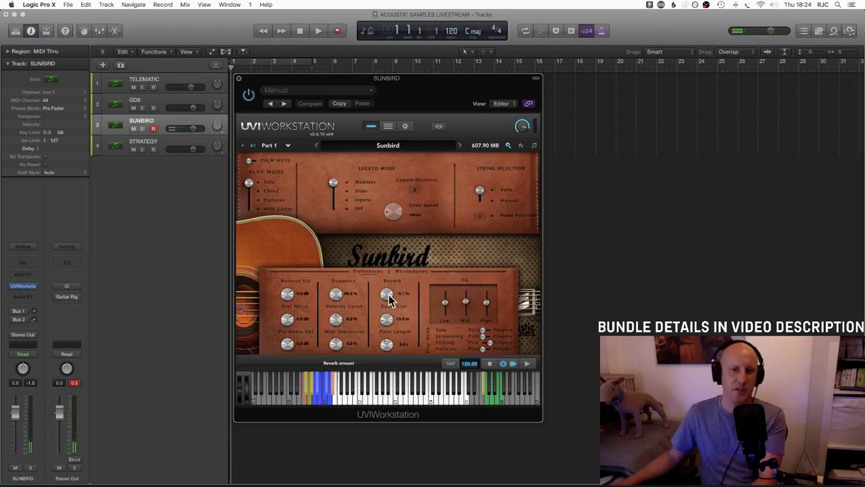
{"action": "left_click_drag", "start_coordinate": [387, 294], "coordinate": [391, 263]}
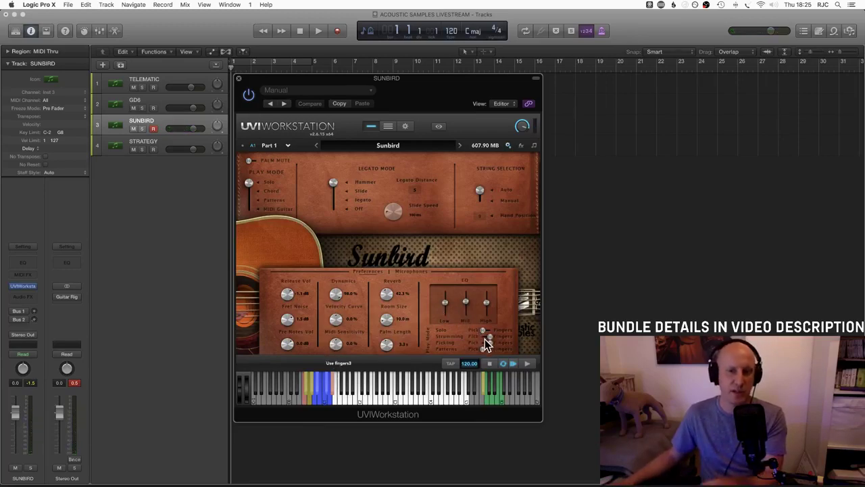
{"action": "left_click", "coordinate": [250, 192]}
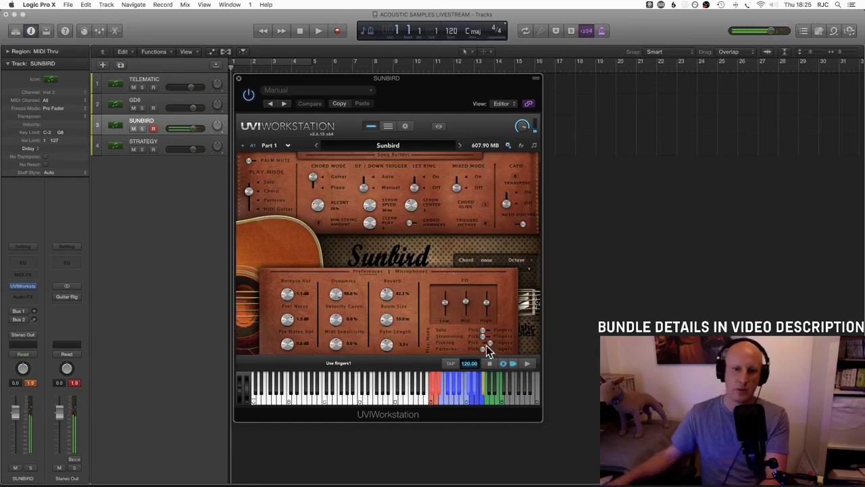
Step: Audition a key and the GM/B chord, then bring up the Song Builder presets (Simple Jazz, C Ionian)
{"action": "left_click", "coordinate": [460, 399]}
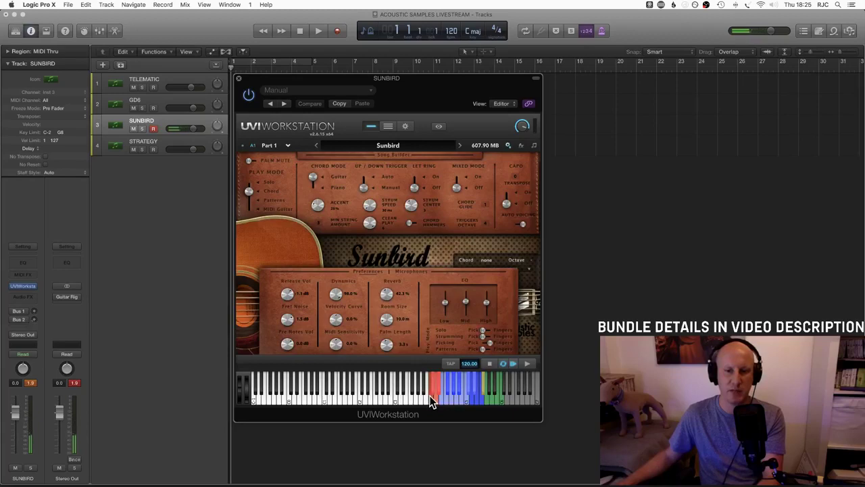
{"action": "left_click", "coordinate": [438, 402]}
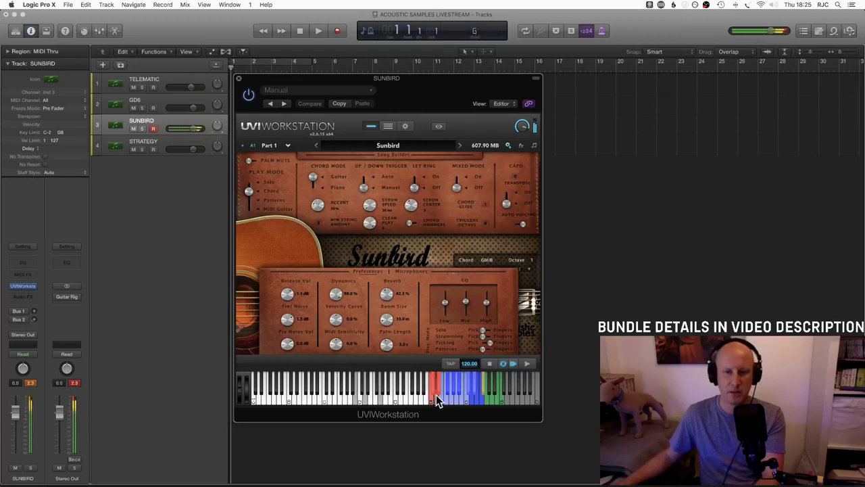
{"action": "left_click", "coordinate": [436, 393]}
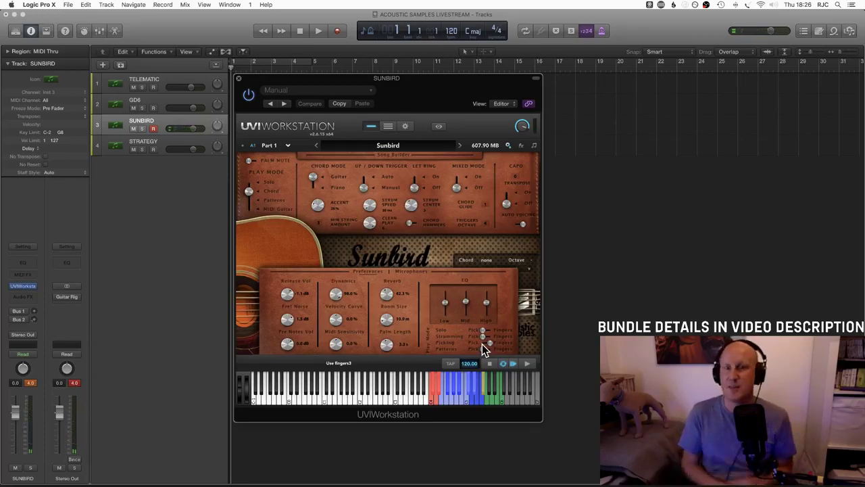
{"action": "left_click", "coordinate": [393, 156]}
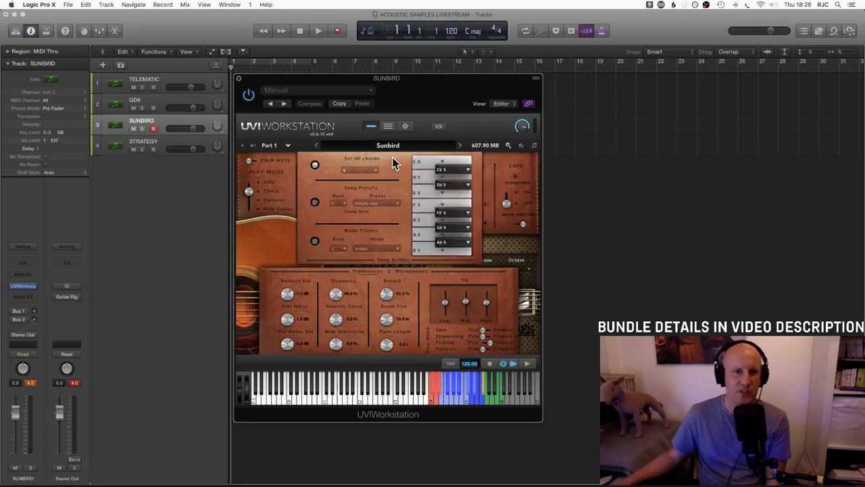
Step: Enable Song Presets, load the Hallelujah preset, and close Song Builder back to chord settings
{"action": "left_click", "coordinate": [328, 206]}
{"action": "left_click", "coordinate": [362, 203]}
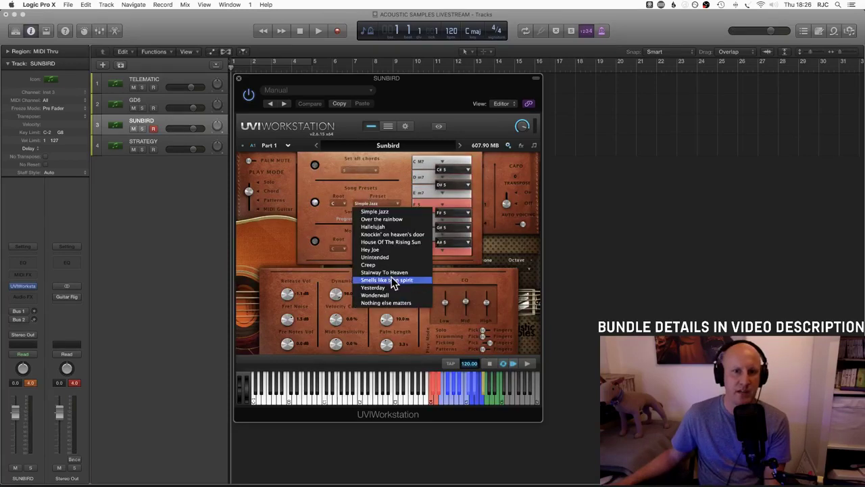
{"action": "left_click", "coordinate": [366, 227]}
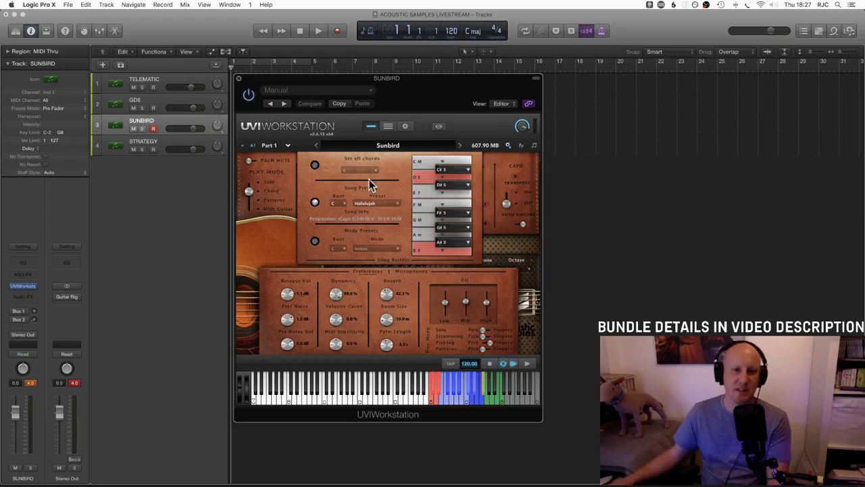
{"action": "left_click", "coordinate": [383, 258]}
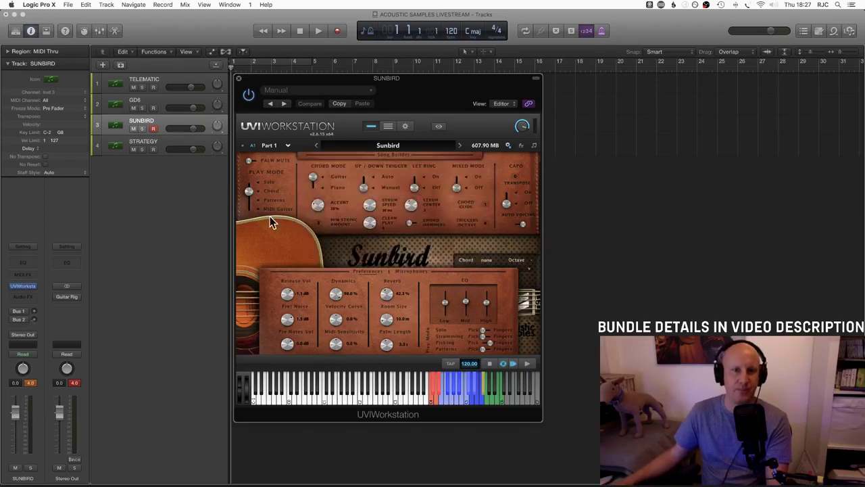
Step: Put the Sunbird in Patterns mode with a strumming pattern (Average Vel 114), briefly trying MIDI Guitar
{"action": "left_click", "coordinate": [251, 203]}
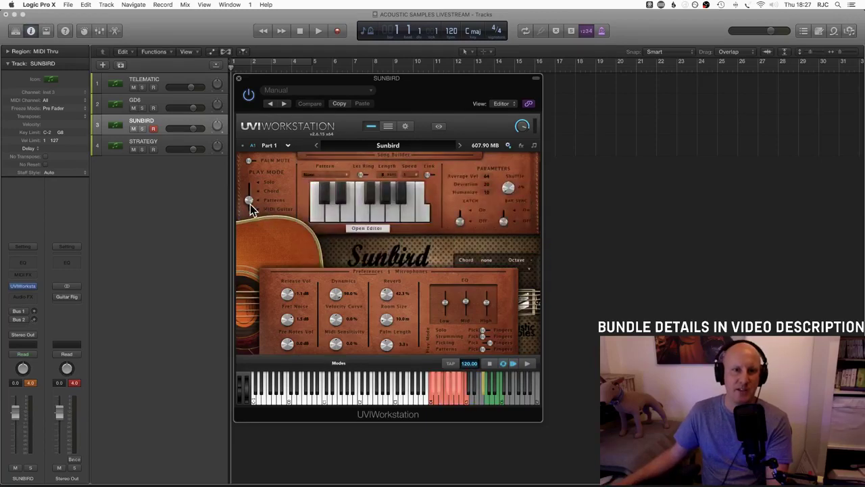
{"action": "left_click", "coordinate": [323, 174]}
{"action": "scroll", "coordinate": [325, 173], "scroll_direction": "up", "scroll_amount": 3}
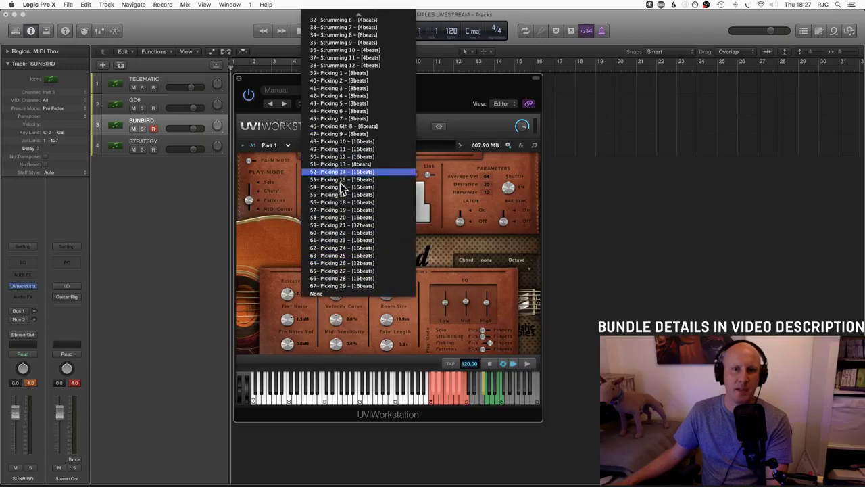
{"action": "left_click", "coordinate": [338, 196]}
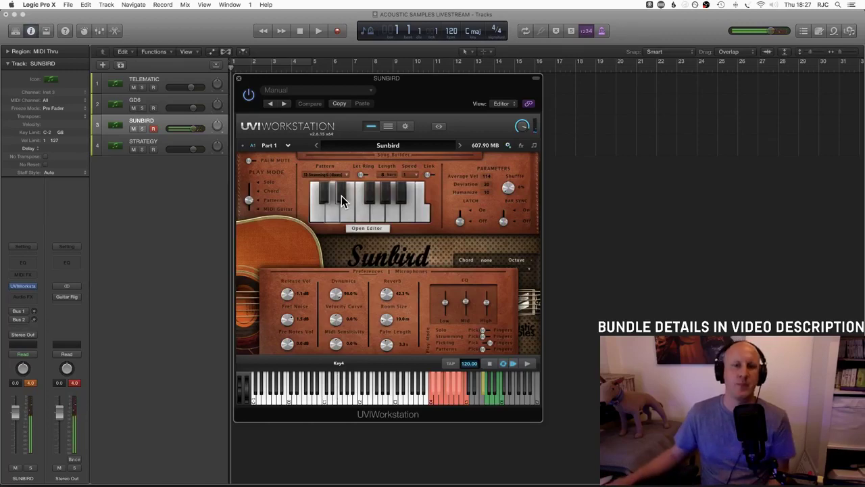
{"action": "left_click", "coordinate": [245, 214]}
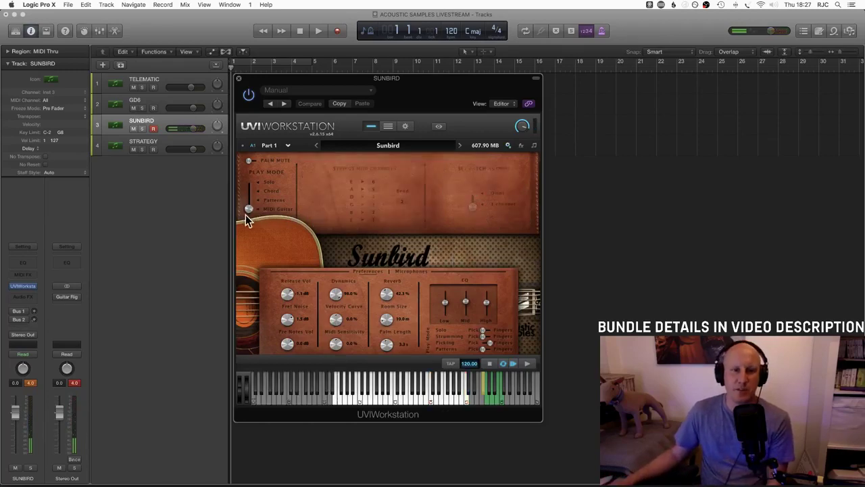
{"action": "left_click", "coordinate": [252, 201]}
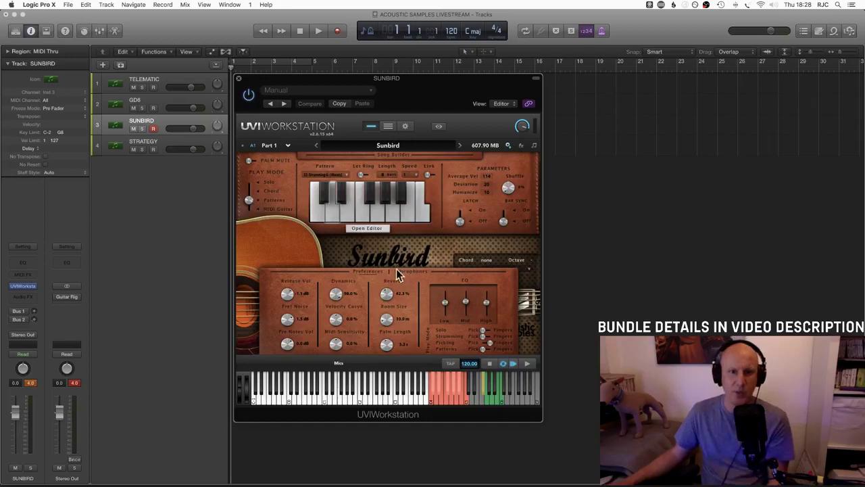
Step: Collapse and reopen the microphone mixer, set Play Mode to Solo, and show the Preferences panel
{"action": "left_click", "coordinate": [373, 273]}
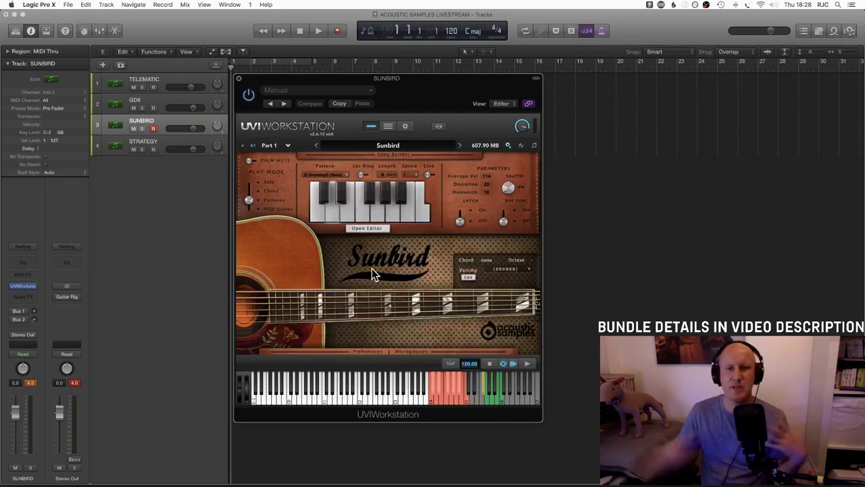
{"action": "left_click", "coordinate": [401, 352]}
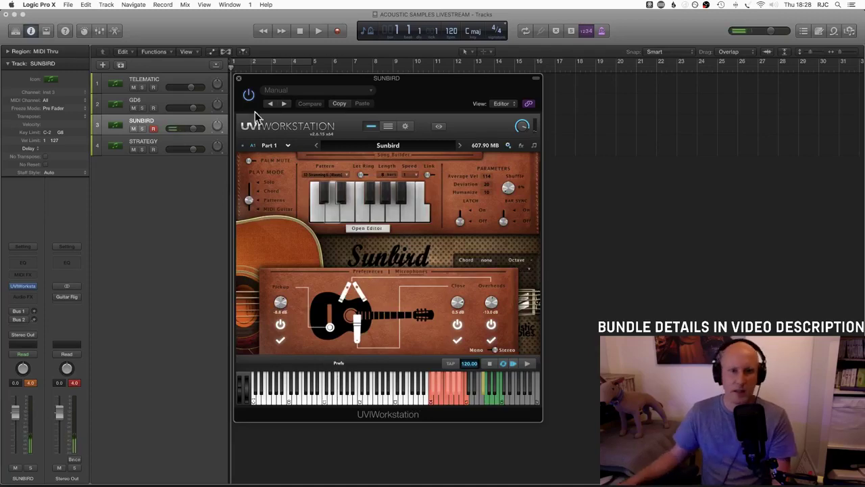
{"action": "left_click", "coordinate": [247, 184]}
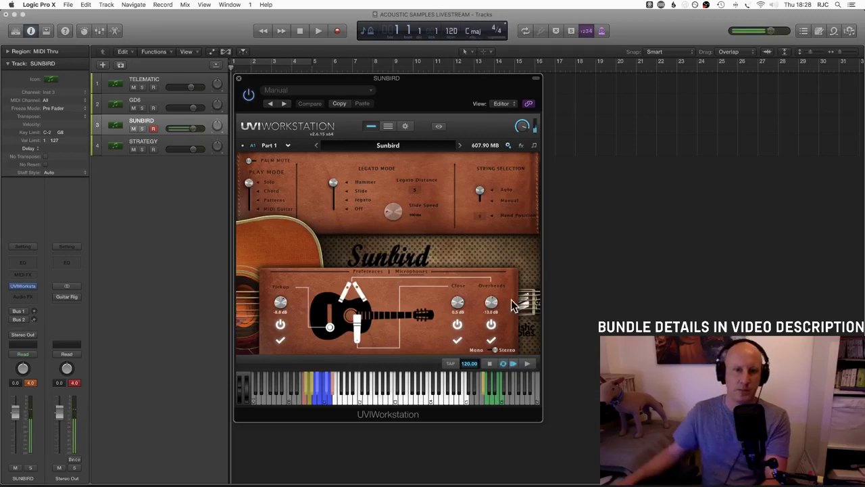
{"action": "left_click", "coordinate": [379, 273]}
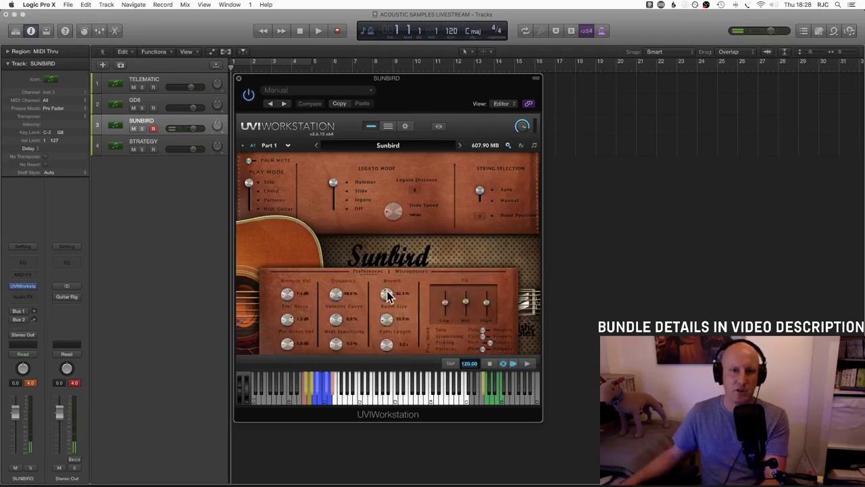
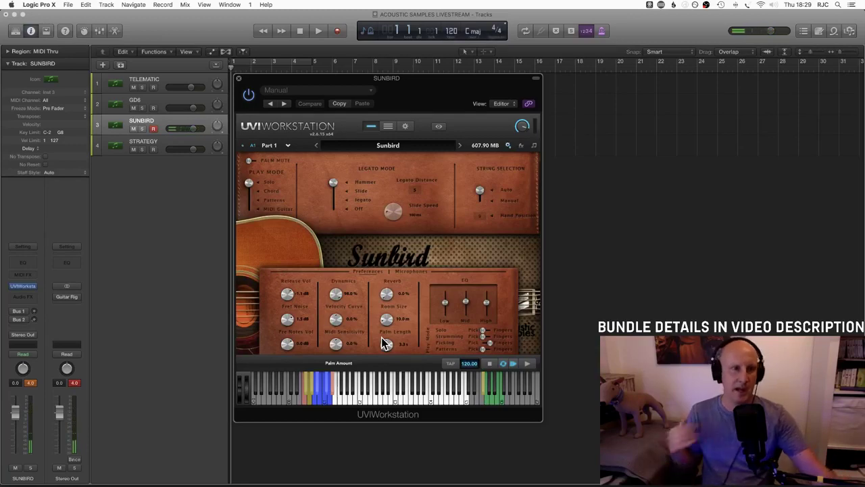
Step: View the TELEMATIC and SUNBIRD guitar instruments, then show GD-6 Acoustic GuitarV2 on the GD6 track
{"action": "left_click", "coordinate": [159, 79]}
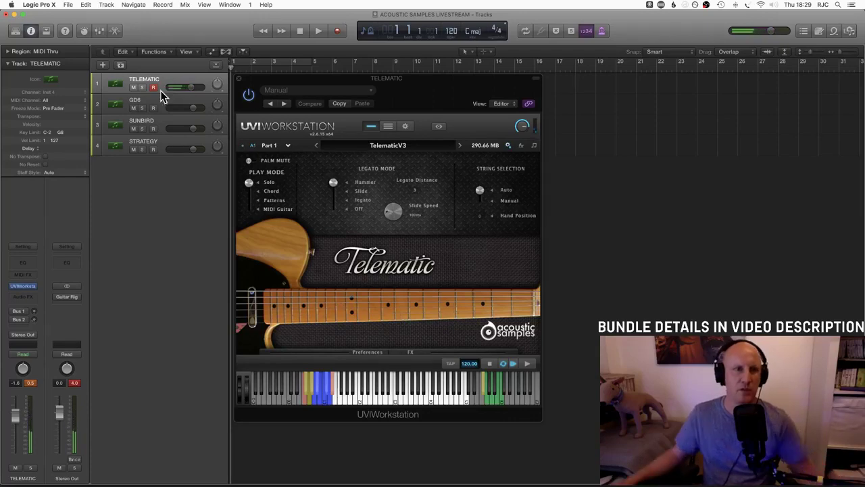
{"action": "left_click", "coordinate": [162, 123]}
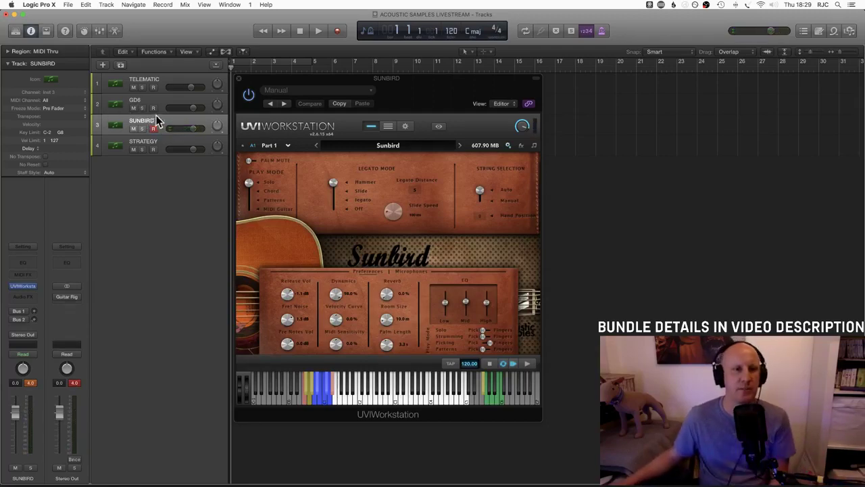
{"action": "left_click", "coordinate": [366, 272]}
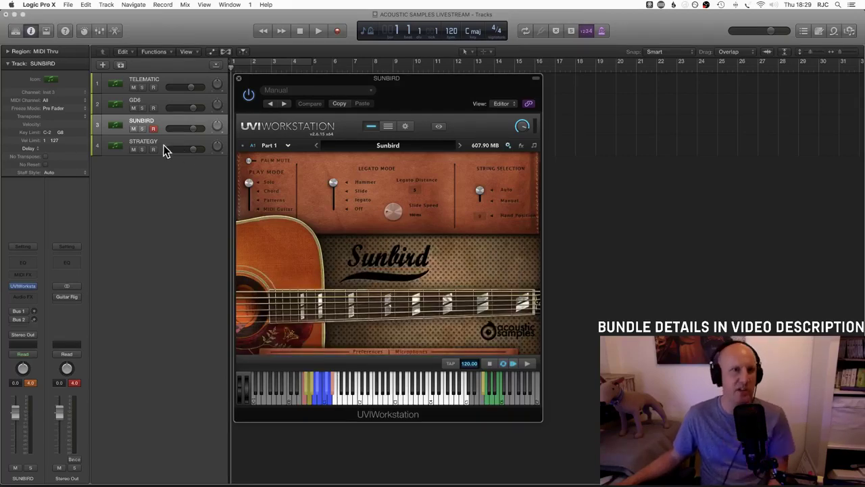
{"action": "left_click", "coordinate": [158, 100]}
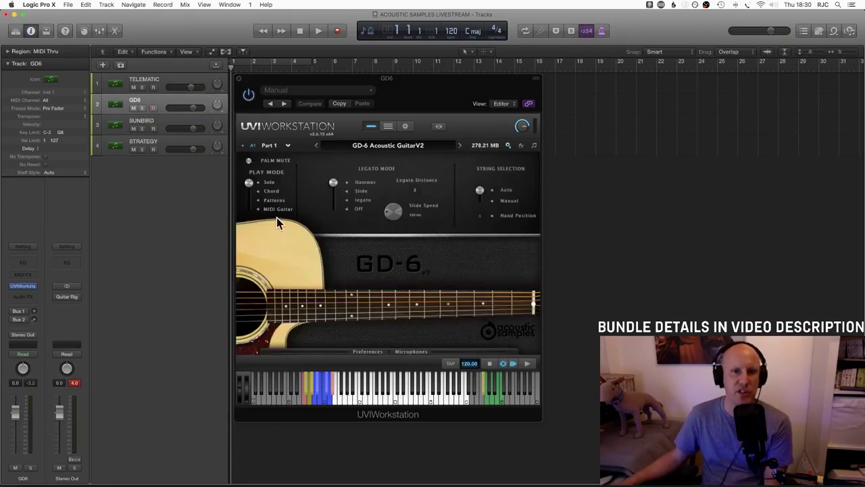
Step: Try GD-6 Acoustic Guitar.M5p, toggle play mode, then return to GD-6 Acoustic GuitarV2 in Chord mode
{"action": "left_click", "coordinate": [368, 144]}
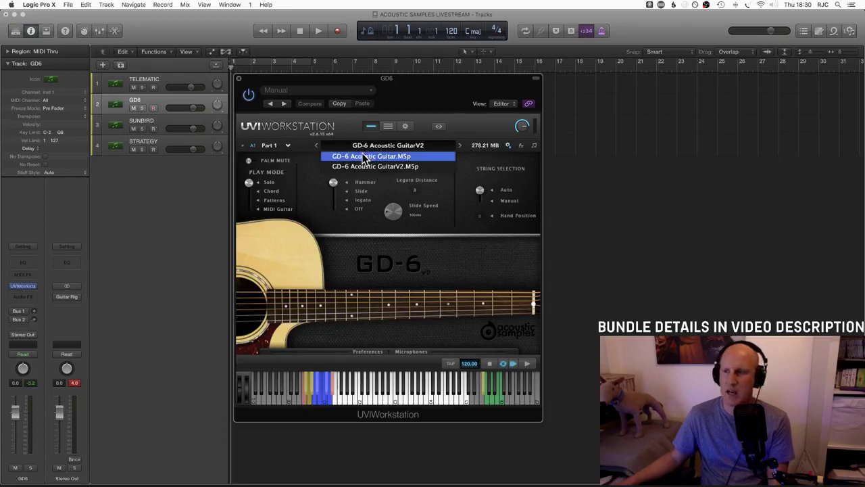
{"action": "left_click", "coordinate": [365, 157]}
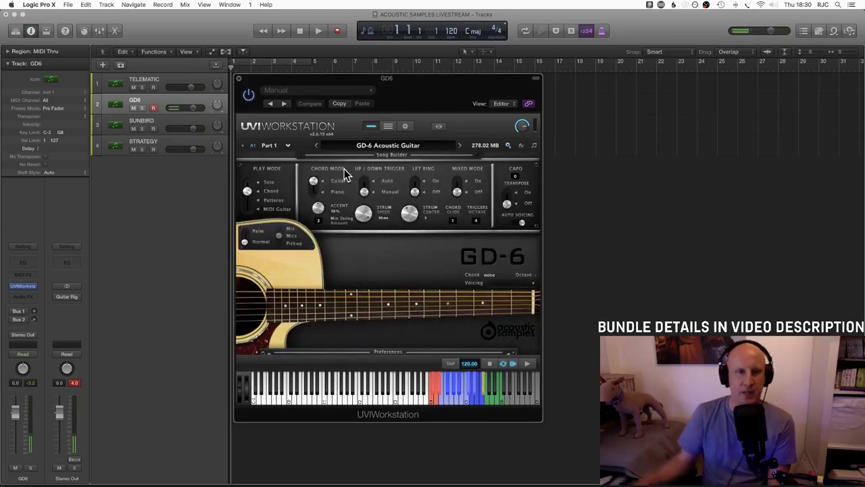
{"action": "left_click_drag", "start_coordinate": [248, 193], "coordinate": [250, 180]}
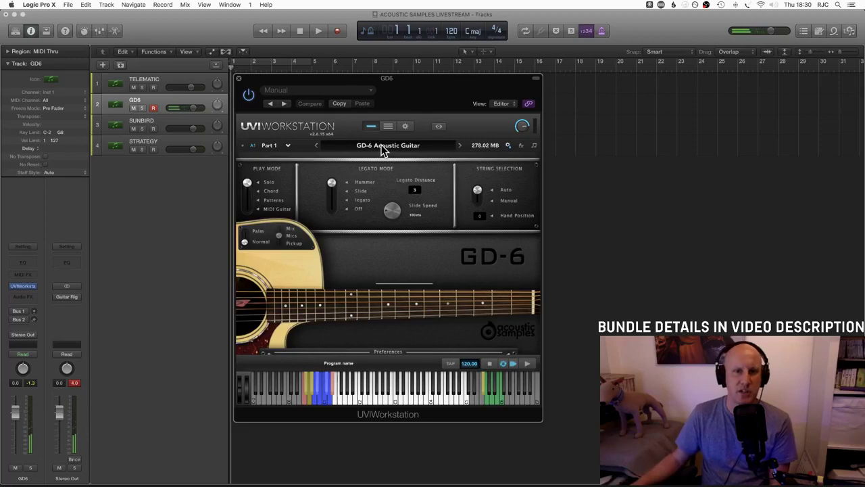
{"action": "left_click", "coordinate": [461, 145]}
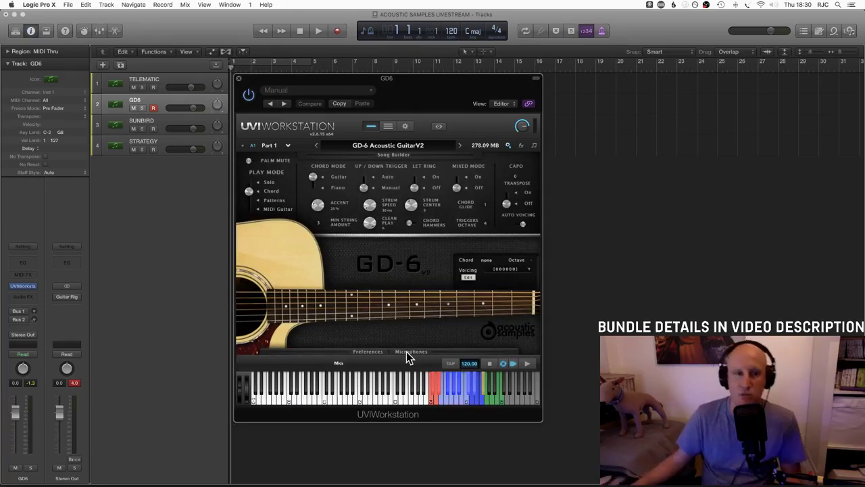
Step: Set GD-6 Acoustic GuitarV2 to Solo play and show its Pickup and Overheads microphone settings
{"action": "left_click", "coordinate": [251, 183]}
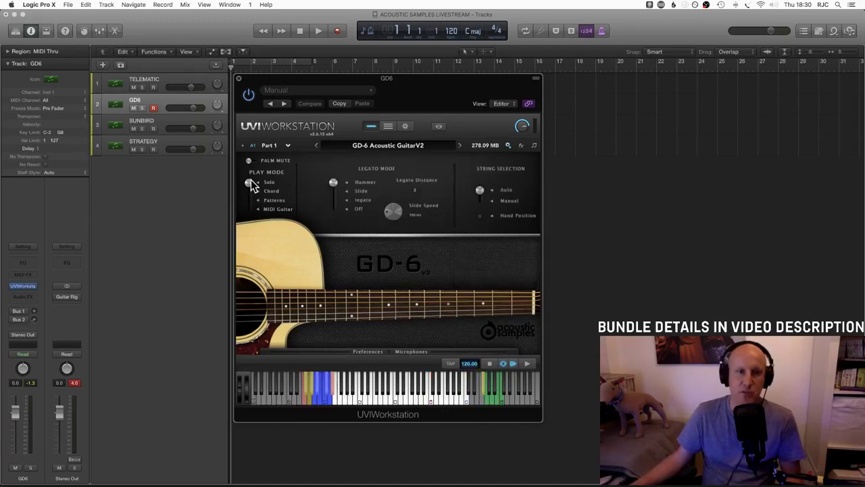
{"action": "left_click", "coordinate": [406, 351]}
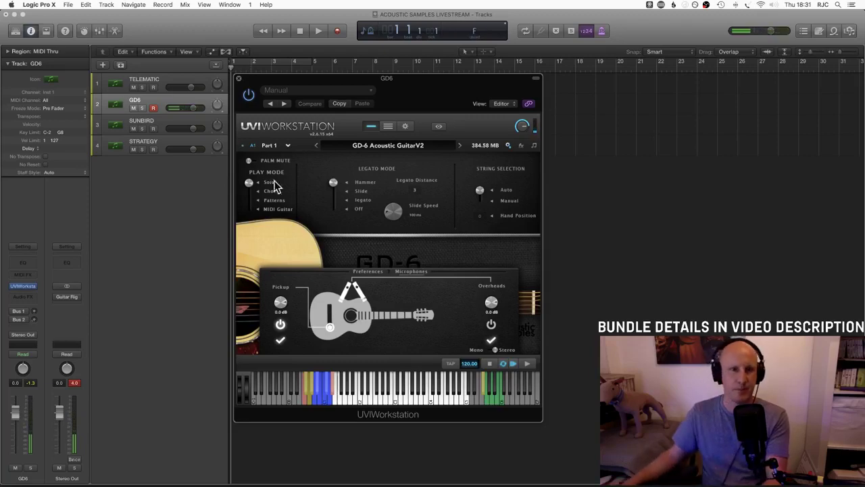
Step: Set the GD-6 to Chord play with Overheads at -8.1 dB and the Pickup around -10.3 dB
{"action": "left_click", "coordinate": [251, 192]}
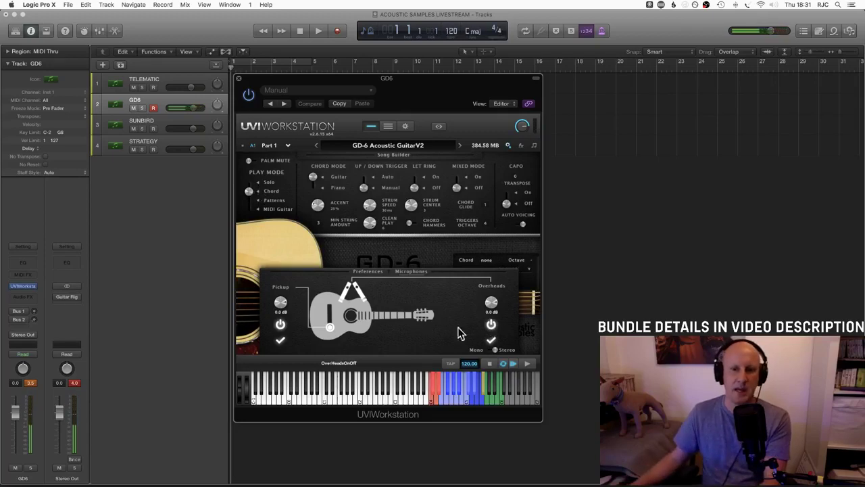
{"action": "left_click", "coordinate": [281, 325]}
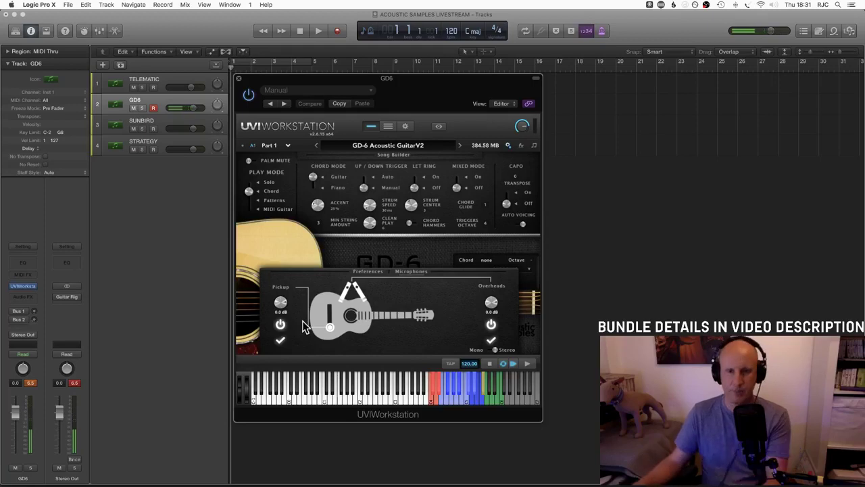
{"action": "left_click_drag", "start_coordinate": [492, 304], "coordinate": [494, 322]}
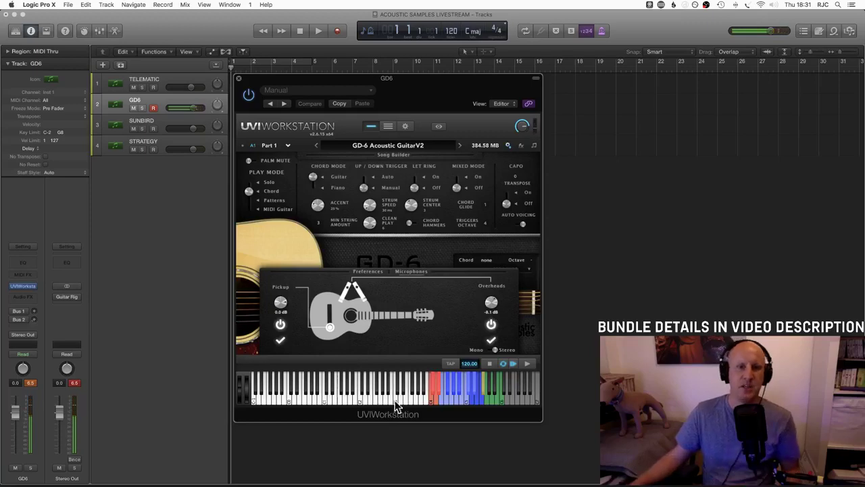
{"action": "left_click", "coordinate": [281, 325]}
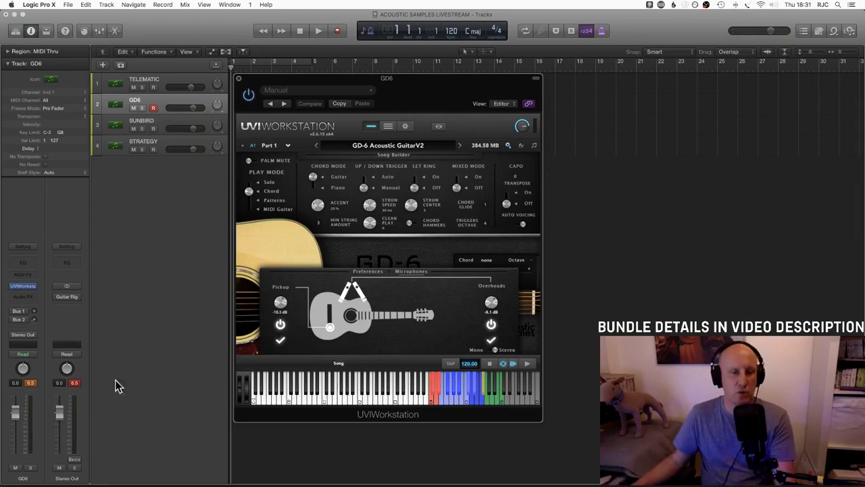
Step: Open Guitar Rig on the Stereo Out and switch the GD-6 play mode to Solo
{"action": "left_click", "coordinate": [68, 298]}
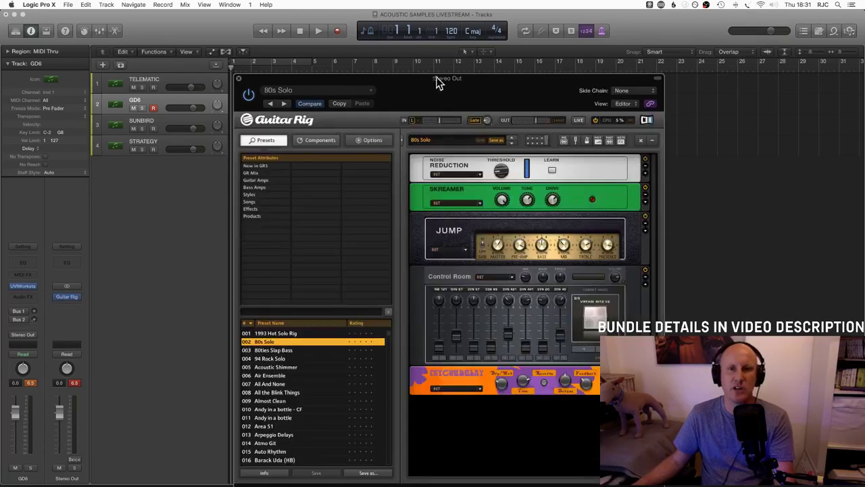
{"action": "left_click_drag", "start_coordinate": [436, 81], "coordinate": [540, 41]}
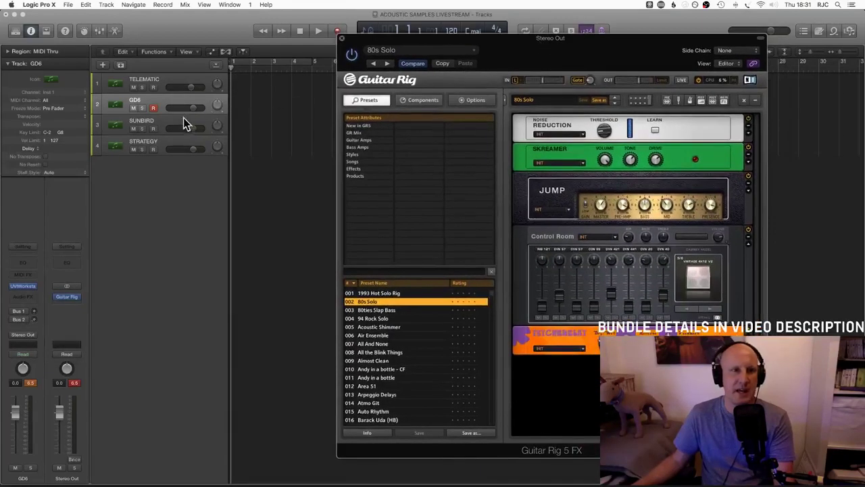
{"action": "left_click", "coordinate": [27, 286]}
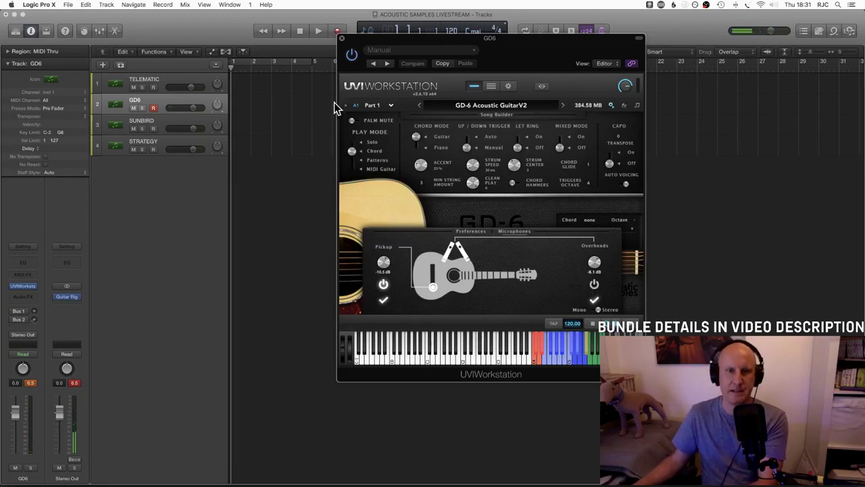
{"action": "left_click_drag", "start_coordinate": [351, 150], "coordinate": [351, 143]}
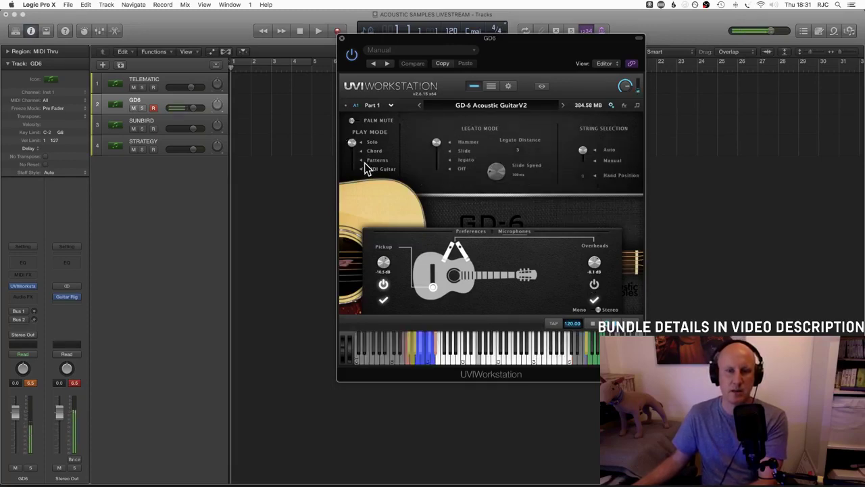
Step: In Guitar Rig, try Oilcan Eco, load Pimped Delay, and list the Guitar Amps presets
{"action": "left_click", "coordinate": [66, 297]}
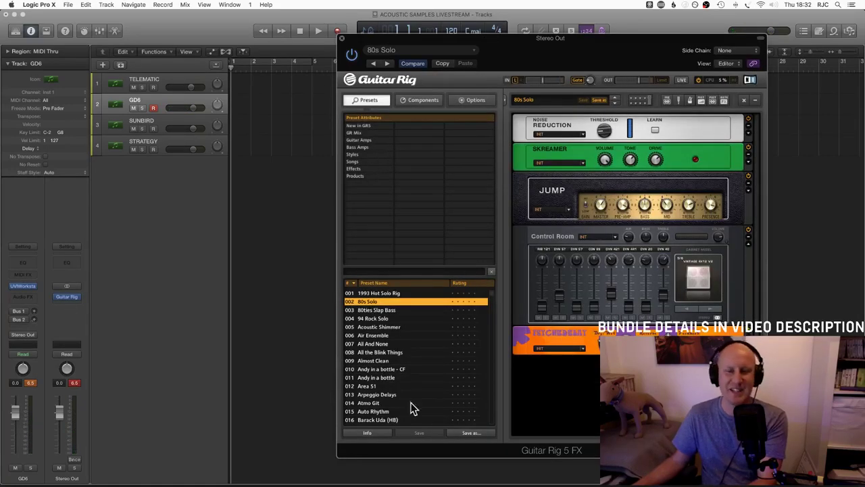
{"action": "scroll", "coordinate": [405, 345], "scroll_direction": "down", "scroll_amount": 10}
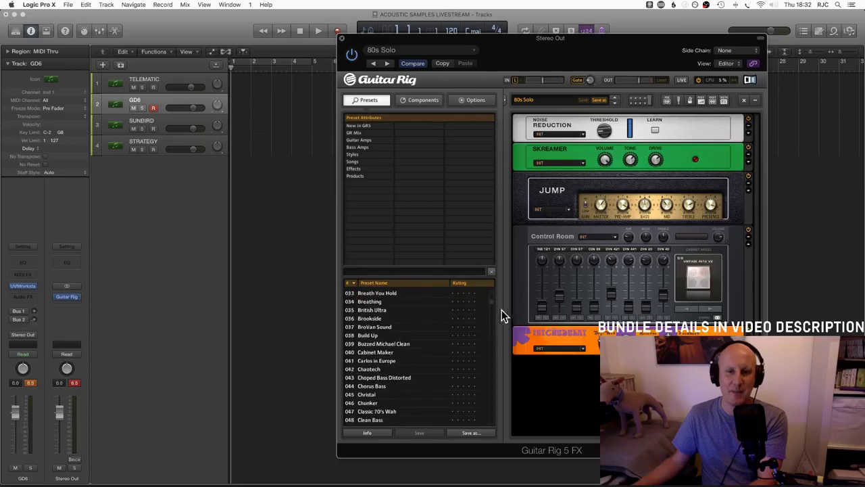
{"action": "scroll", "coordinate": [491, 308], "scroll_direction": "down", "scroll_amount": 20}
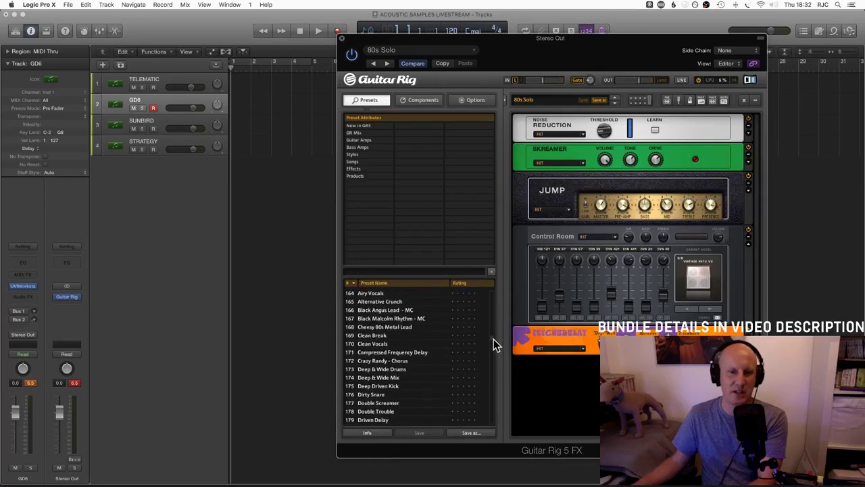
{"action": "scroll", "coordinate": [493, 344], "scroll_direction": "down", "scroll_amount": 4}
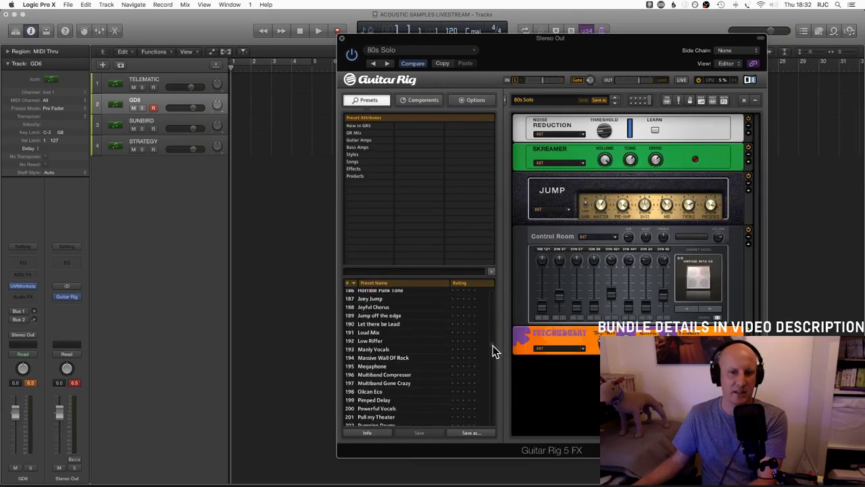
{"action": "left_click", "coordinate": [397, 393]}
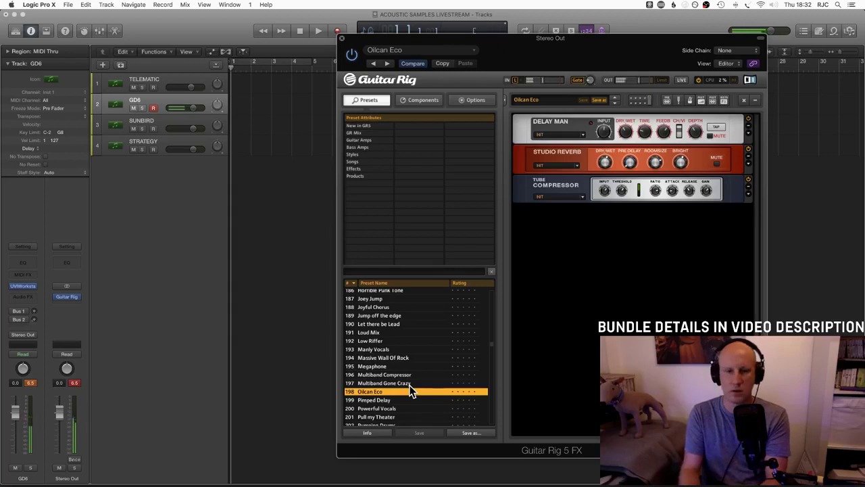
{"action": "left_click", "coordinate": [400, 400]}
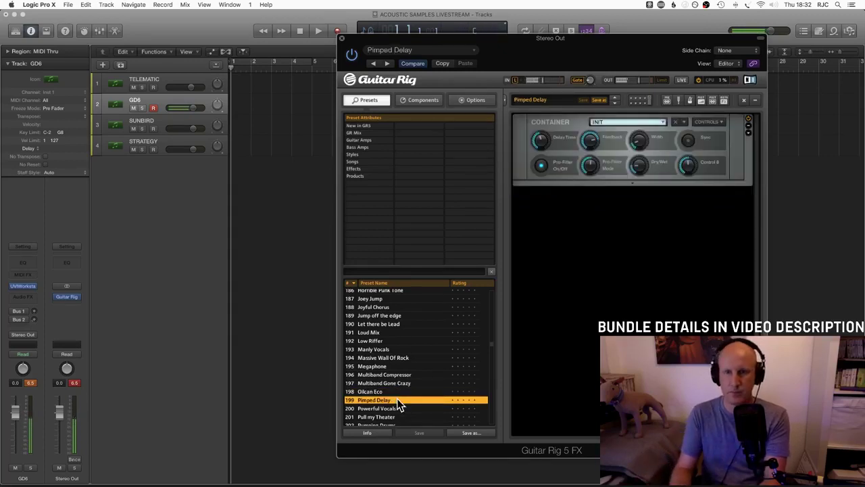
{"action": "left_click", "coordinate": [361, 139]}
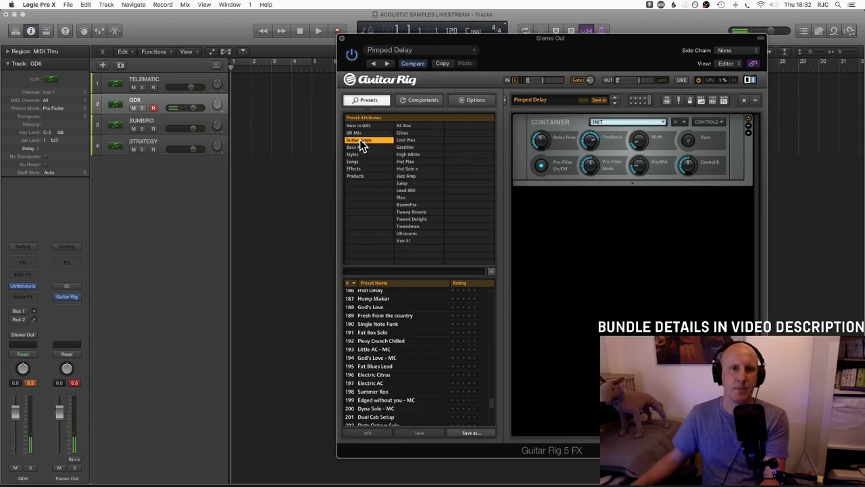
Step: Audition the GR Mix GR5 presets Country Git Clean, Octavia-ish and Reverb Blowback in Guitar Rig
{"action": "left_click", "coordinate": [374, 132]}
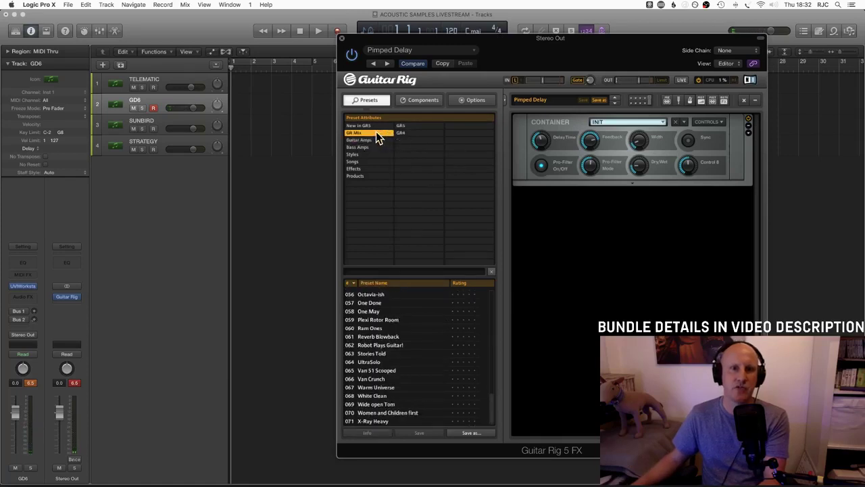
{"action": "left_click", "coordinate": [405, 127]}
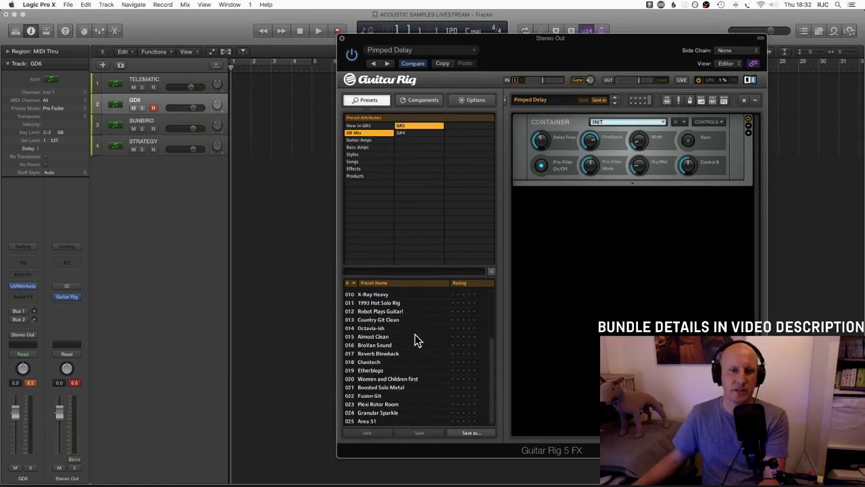
{"action": "left_click", "coordinate": [393, 320]}
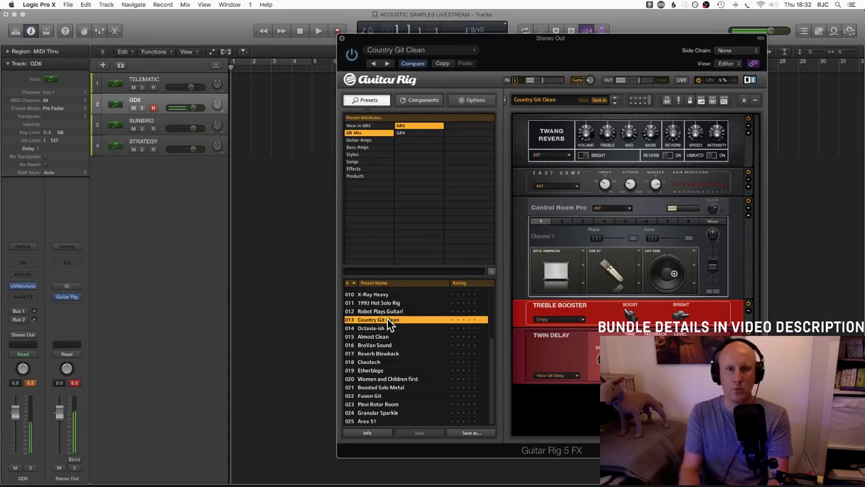
{"action": "left_click", "coordinate": [382, 329]}
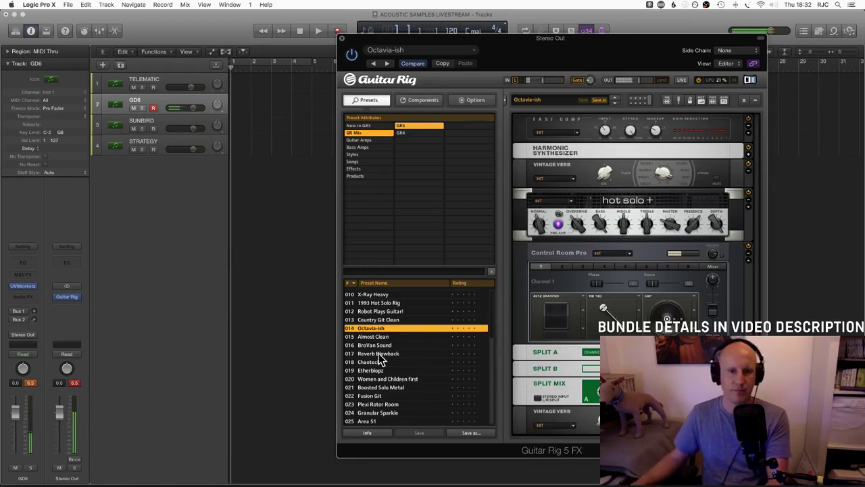
{"action": "left_click", "coordinate": [378, 354]}
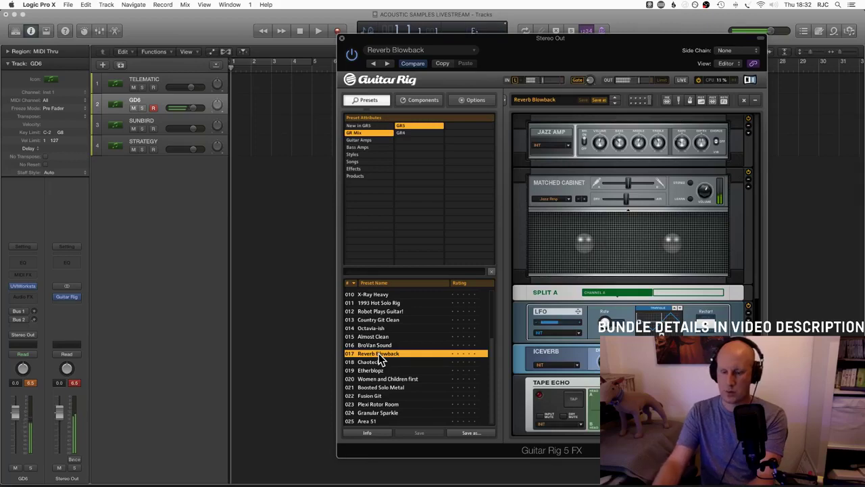
Step: Load the 018 Chaotech amp preset and return to the GD6 UVI Workstation window
{"action": "scroll", "coordinate": [382, 358], "scroll_direction": "up", "scroll_amount": 1}
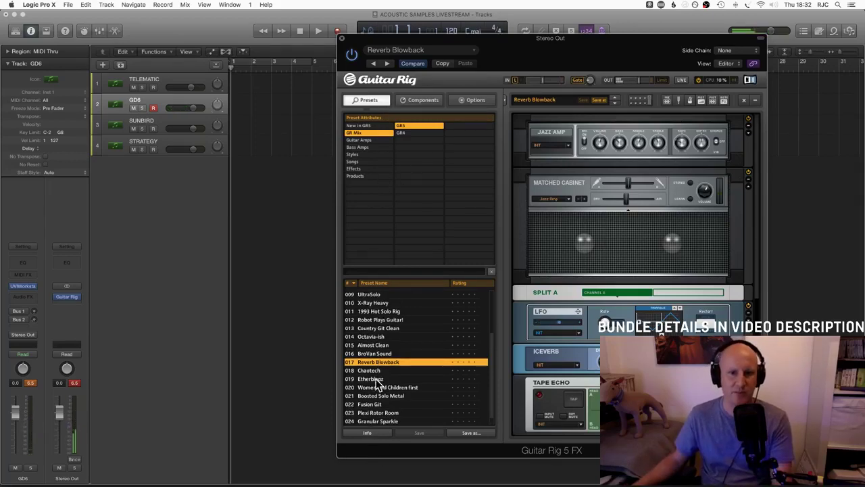
{"action": "left_click", "coordinate": [367, 371]}
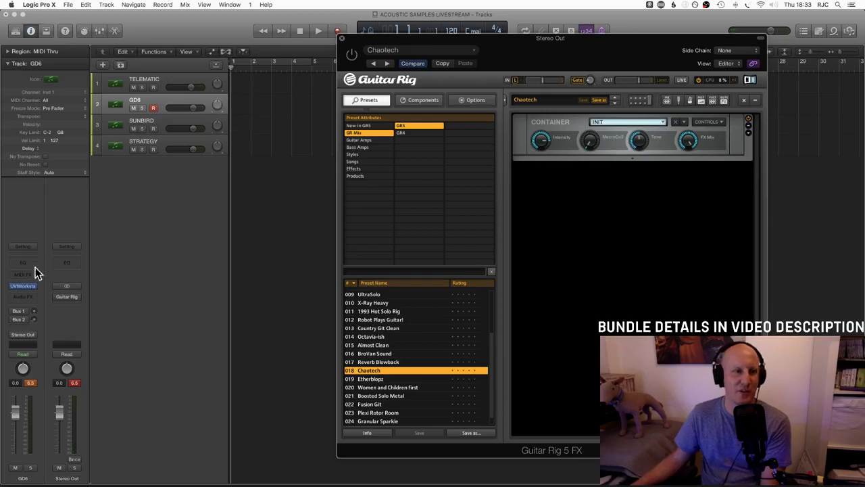
{"action": "left_click", "coordinate": [25, 288]}
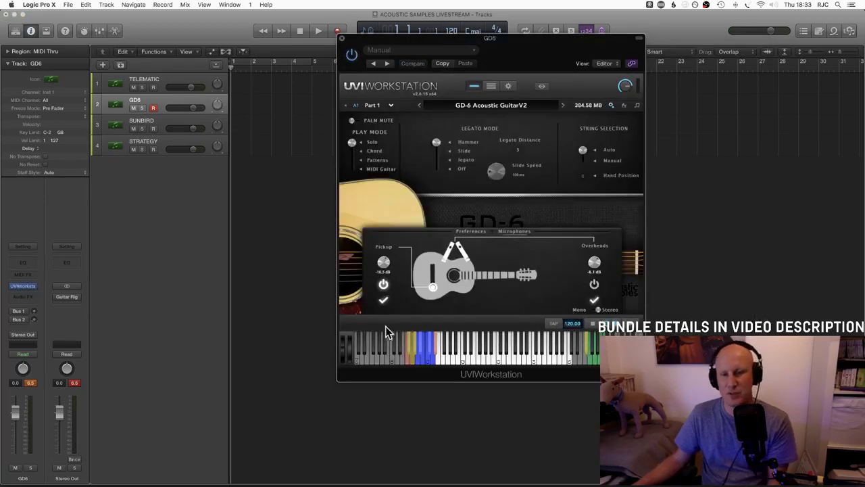
Step: Power on the GD6 Overheads, set Legato Mode to Slide, and switch to the STRATEGY track
{"action": "left_click", "coordinate": [595, 285]}
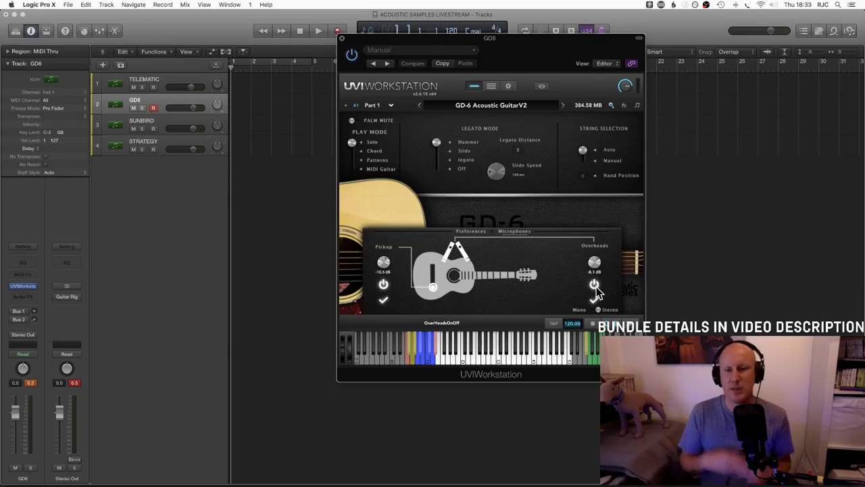
{"action": "left_click", "coordinate": [508, 232]}
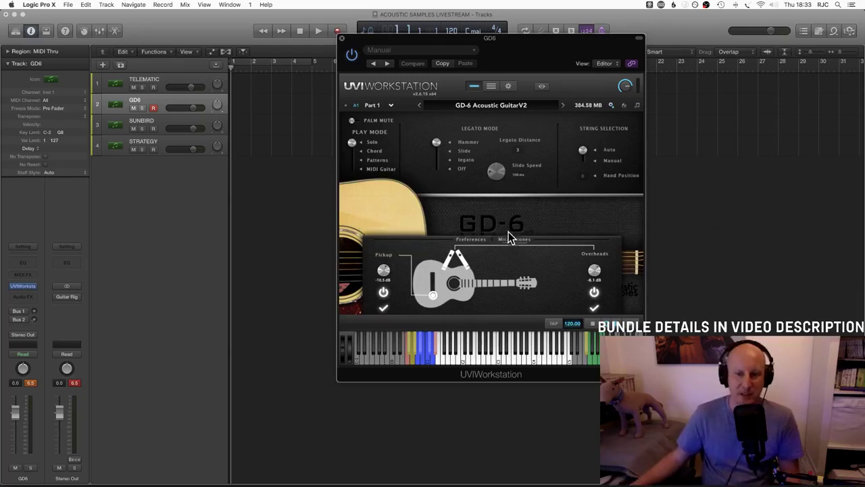
{"action": "left_click", "coordinate": [437, 151]}
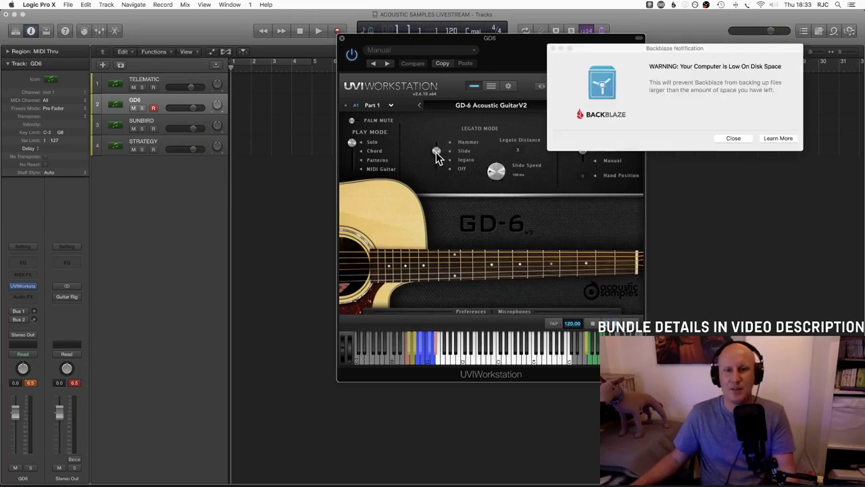
{"action": "left_click", "coordinate": [733, 138]}
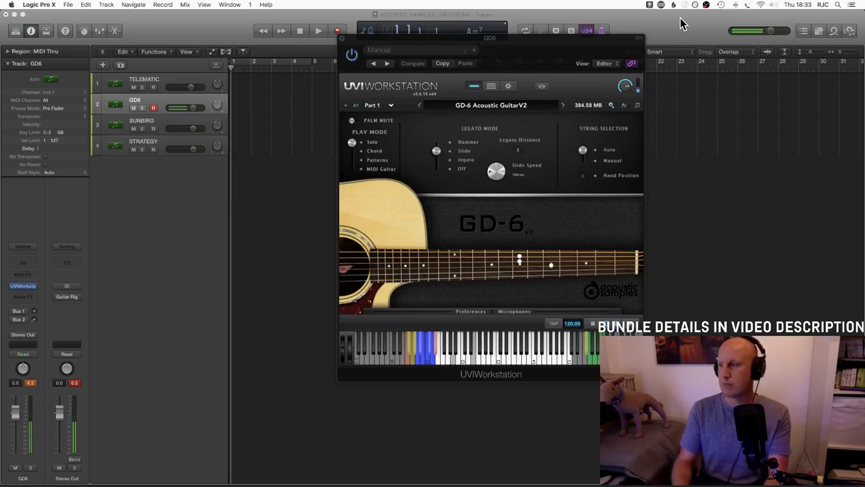
{"action": "left_click", "coordinate": [163, 138]}
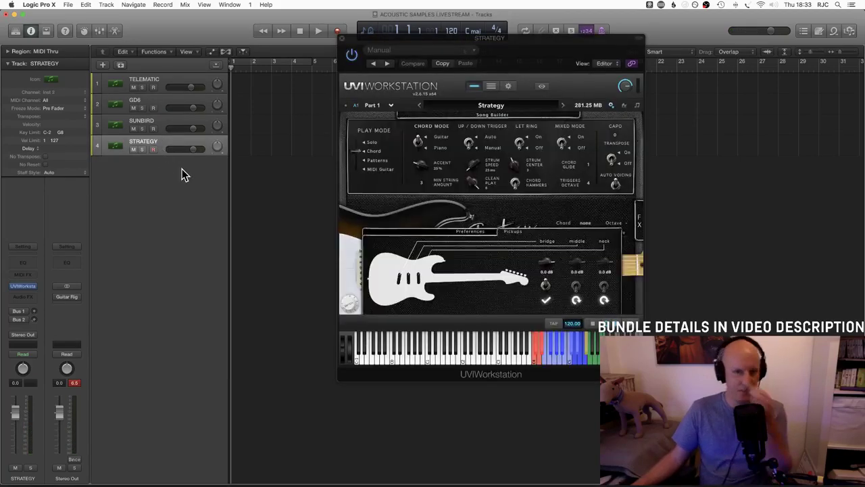
Step: Collapse Strategy's Pickups panel, then briefly open and close the FX pedalboard
{"action": "left_click", "coordinate": [492, 234]}
{"action": "left_click", "coordinate": [508, 234]}
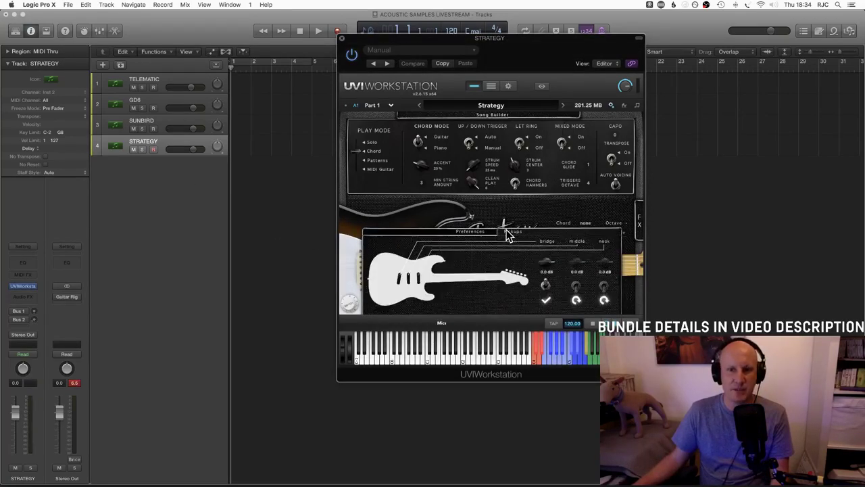
{"action": "left_click", "coordinate": [508, 233]}
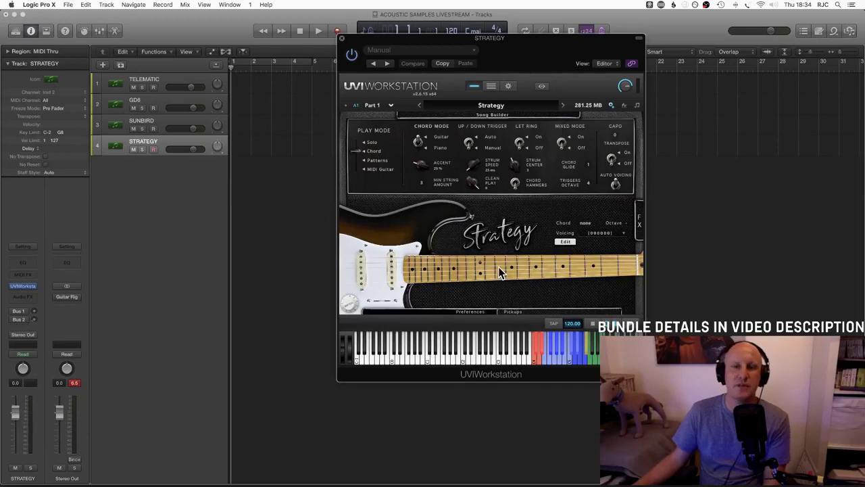
{"action": "left_click", "coordinate": [639, 223]}
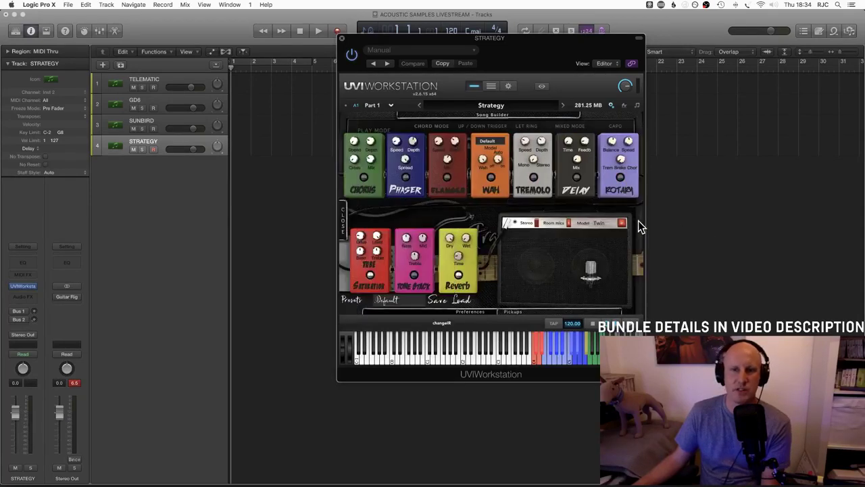
{"action": "left_click", "coordinate": [343, 222]}
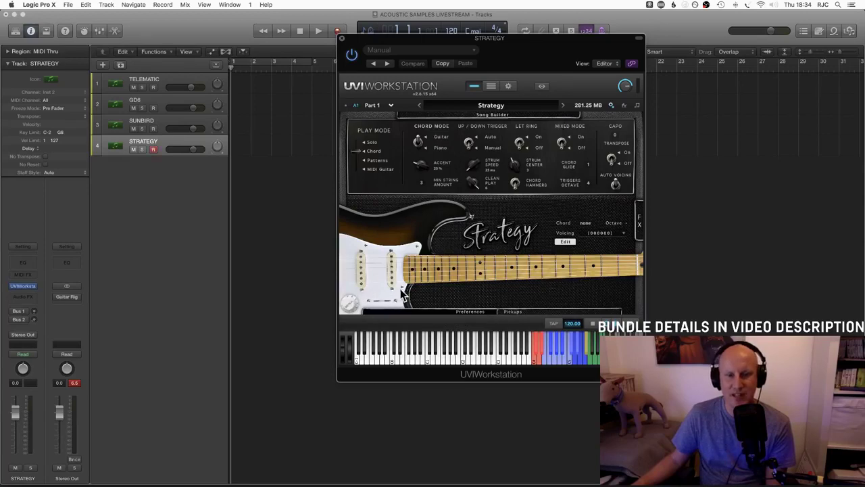
{"action": "left_click", "coordinate": [370, 142]}
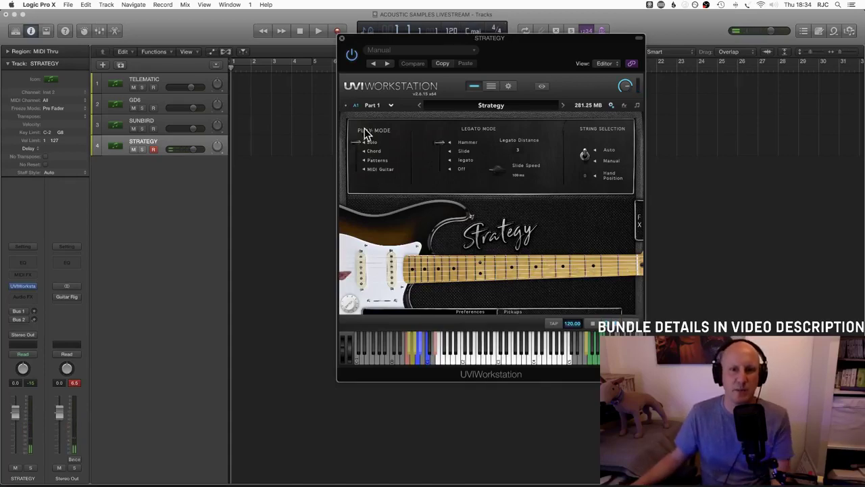
{"action": "mouse_move", "coordinate": [363, 139]}
{"action": "left_mouse_down"}
{"action": "mouse_move", "coordinate": [357, 162]}
{"action": "mouse_move", "coordinate": [359, 149]}
{"action": "left_mouse_up"}
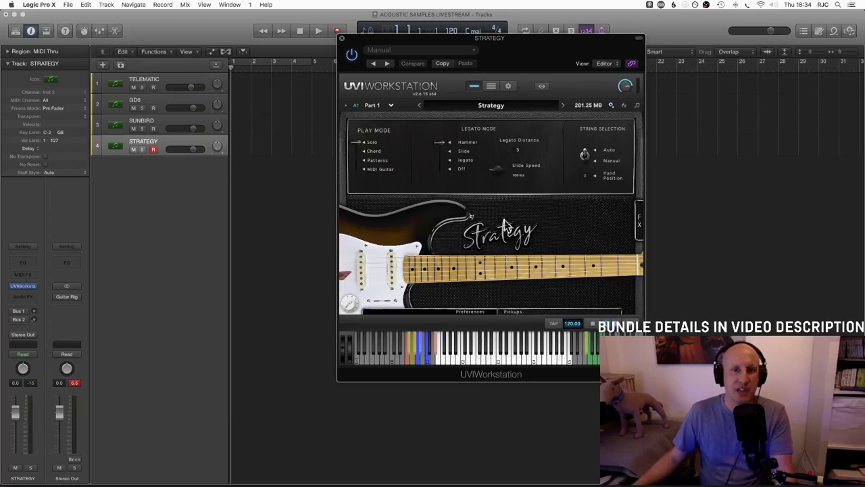
{"action": "left_click", "coordinate": [356, 153]}
{"action": "left_click", "coordinate": [357, 161]}
{"action": "left_click", "coordinate": [357, 143]}
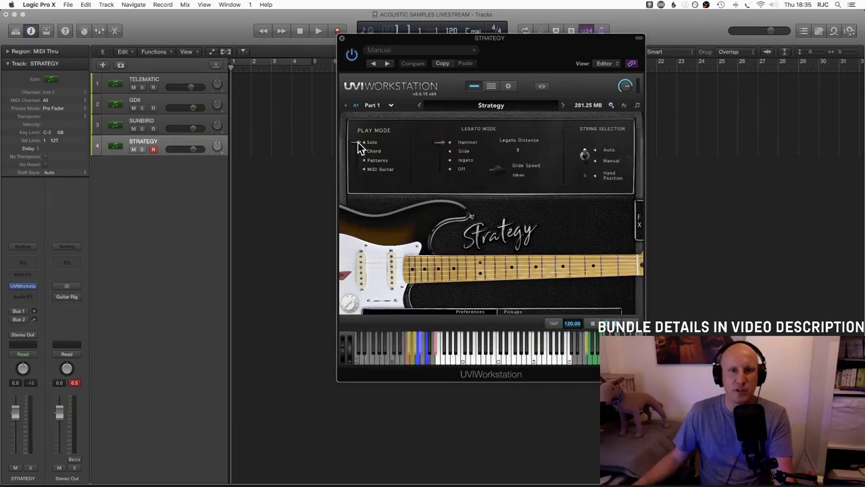
{"action": "left_click", "coordinate": [358, 152]}
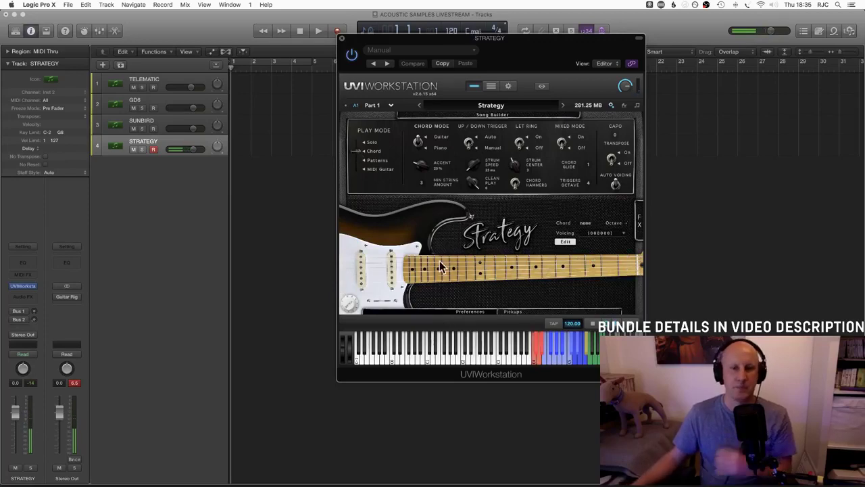
Step: Turn on Strategy's middle and neck pickups and lower the middle pickup to -3.1 dB
{"action": "left_click", "coordinate": [513, 313]}
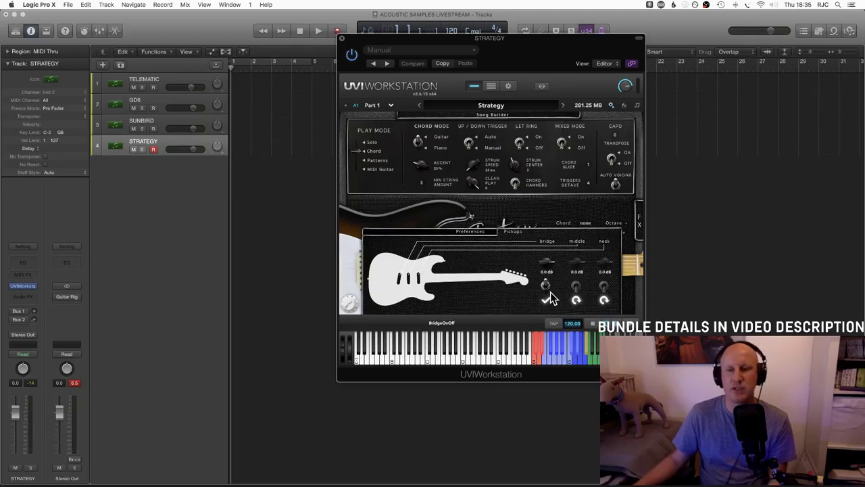
{"action": "left_click", "coordinate": [578, 300]}
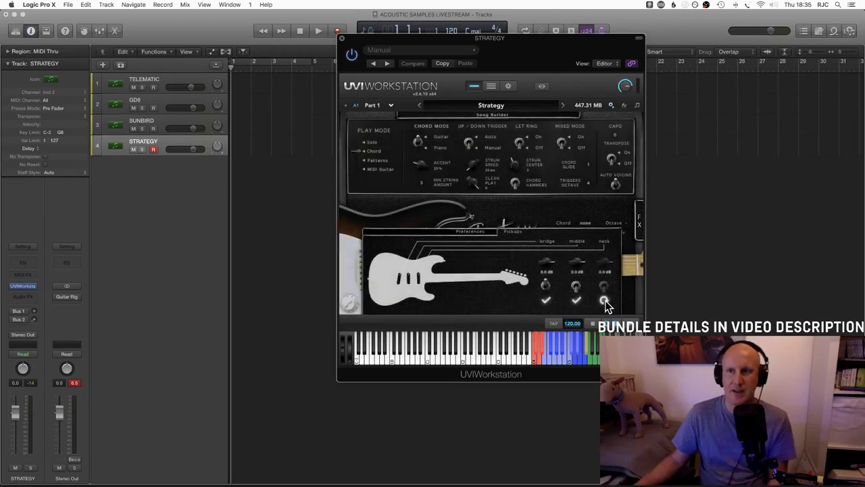
{"action": "left_click", "coordinate": [606, 302]}
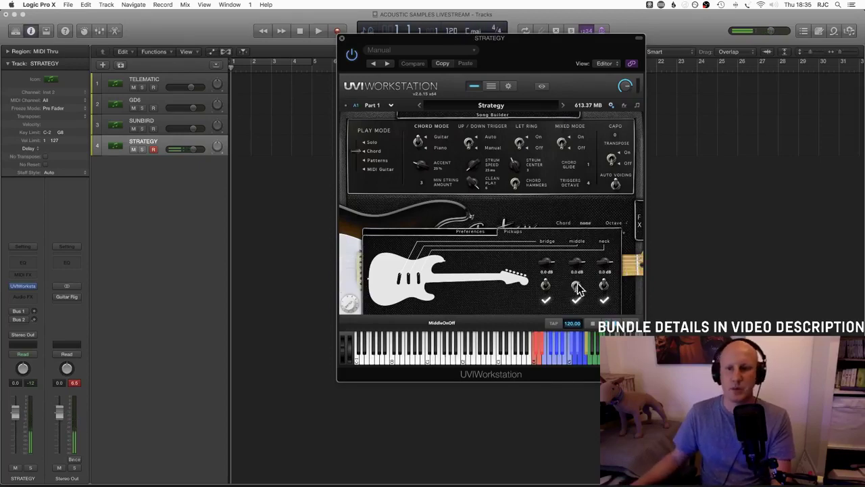
{"action": "mouse_move", "coordinate": [577, 261]}
{"action": "left_mouse_down"}
{"action": "mouse_move", "coordinate": [575, 277]}
{"action": "mouse_move", "coordinate": [574, 269]}
{"action": "left_mouse_up"}
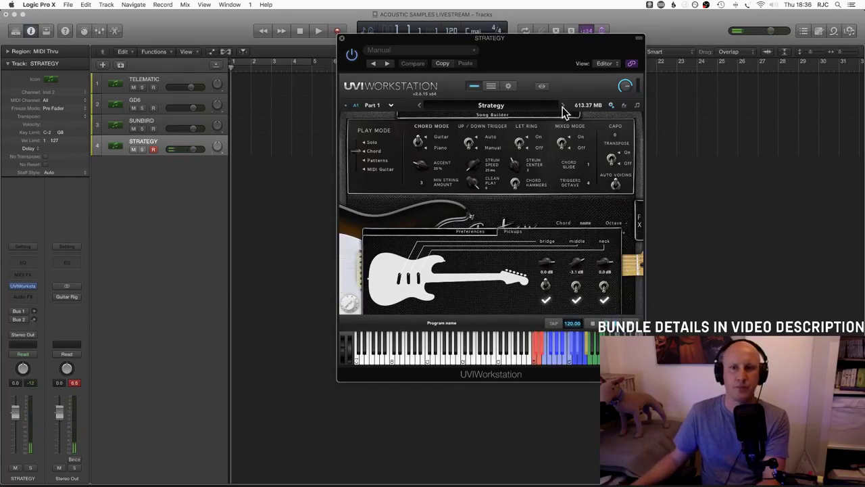
Step: Reload the Strategy program from the Soundbanks list in the program browser
{"action": "left_click", "coordinate": [483, 105]}
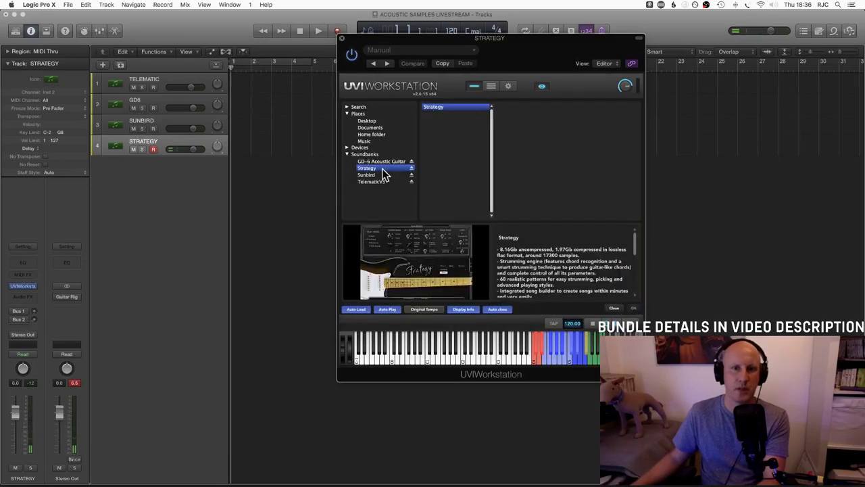
{"action": "double_click", "coordinate": [438, 111]}
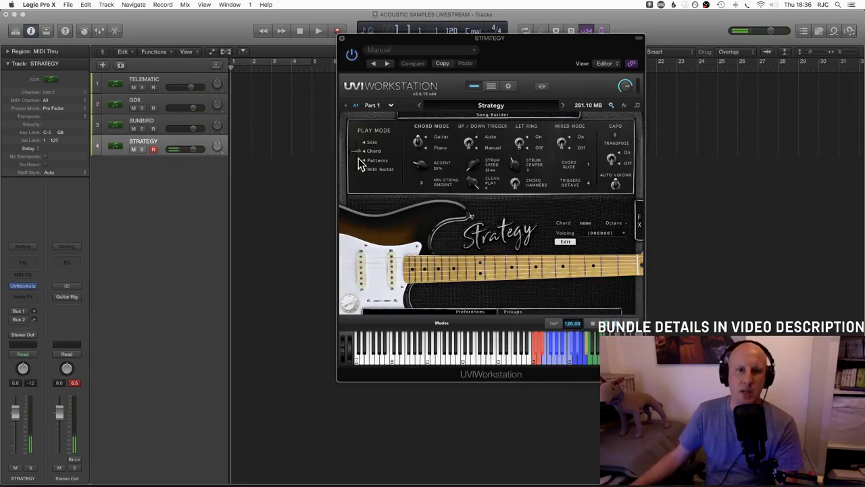
Step: Open Song Builder and try the 'Smells like teen spirit' song preset
{"action": "left_click", "coordinate": [486, 115]}
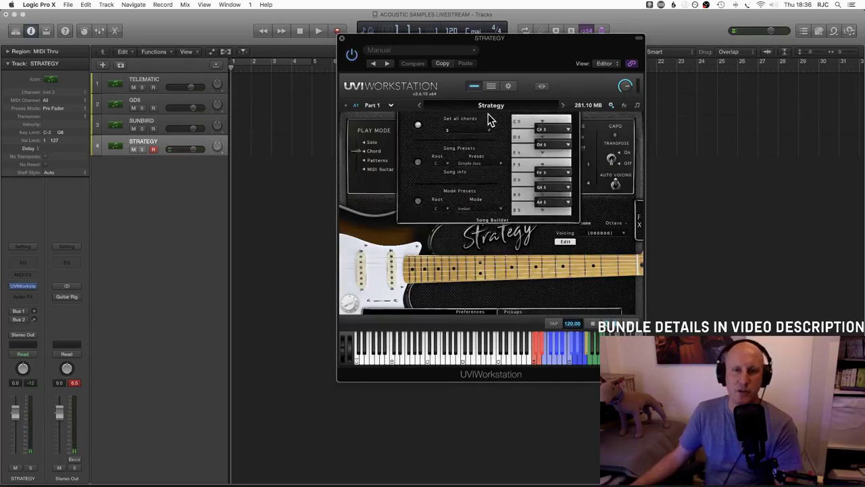
{"action": "left_click", "coordinate": [419, 163]}
{"action": "left_click", "coordinate": [479, 163]}
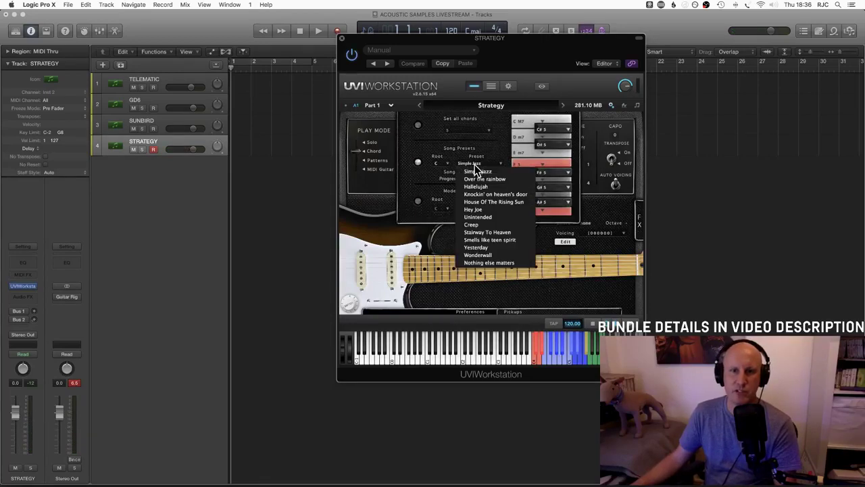
{"action": "left_click", "coordinate": [491, 239]}
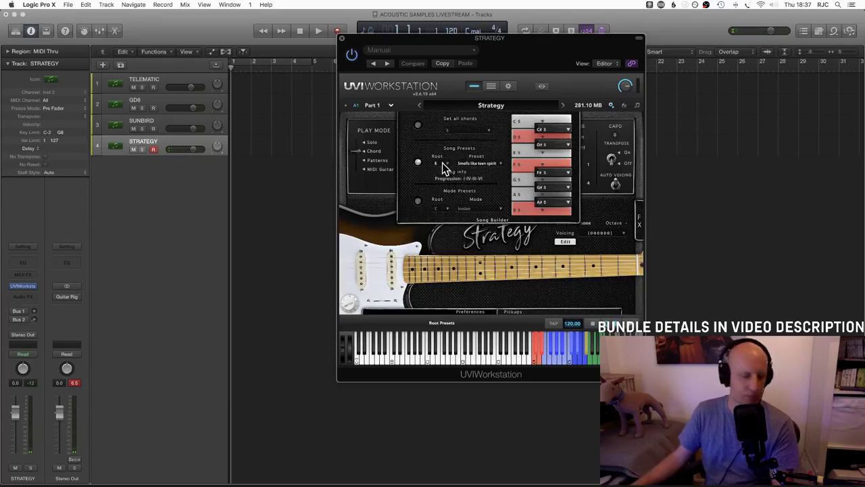
Step: Switch to Mode Presets, choose Fifth Mode on C, and close Song Builder
{"action": "left_click", "coordinate": [418, 200]}
{"action": "left_click", "coordinate": [473, 208]}
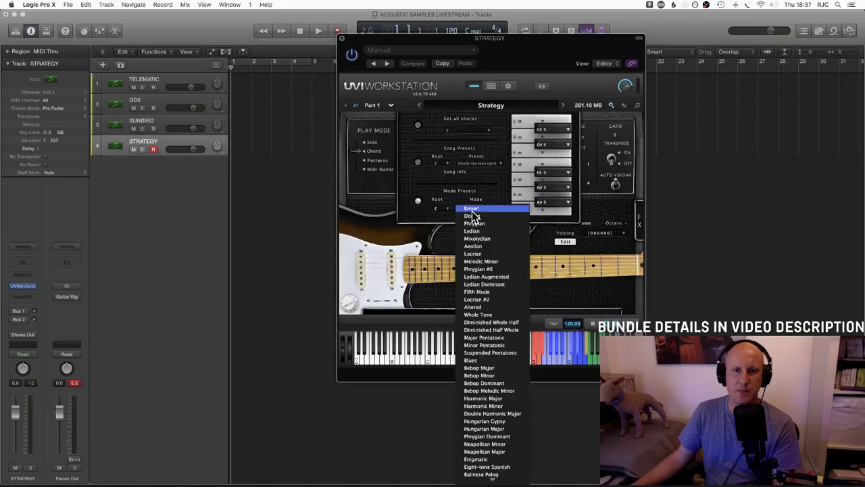
{"action": "left_click", "coordinate": [484, 292]}
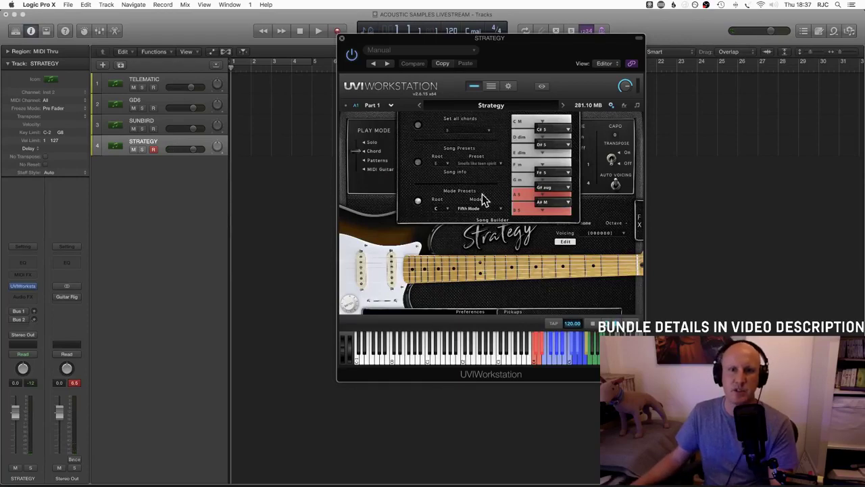
{"action": "left_click", "coordinate": [482, 221]}
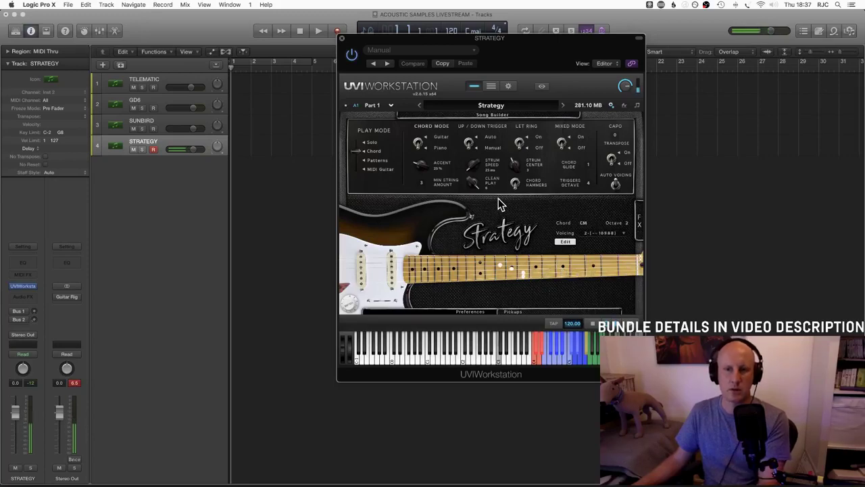
Step: Reopen Strategy's effects pedalboard and glance at the amp's impulse response choices
{"action": "left_click", "coordinate": [639, 223]}
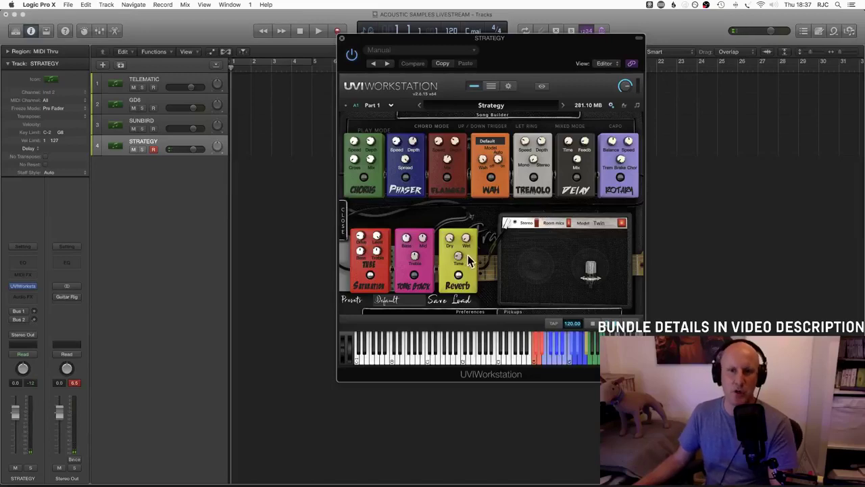
{"action": "left_click", "coordinate": [346, 226]}
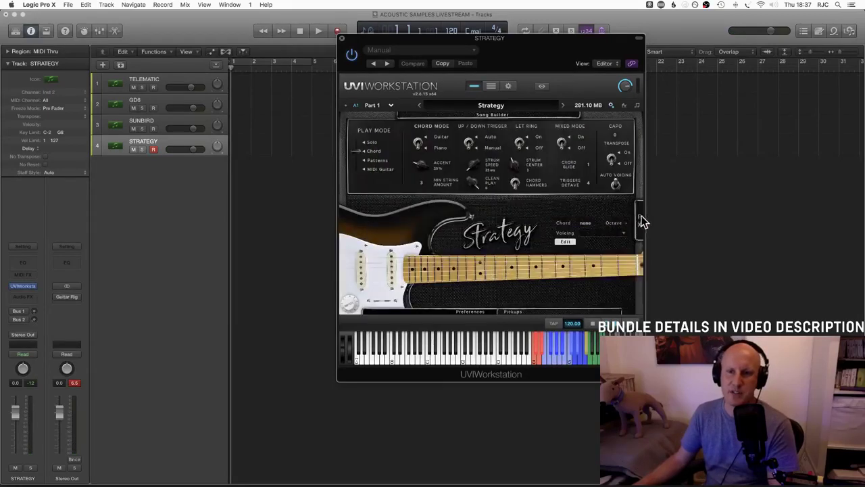
{"action": "left_click", "coordinate": [640, 223]}
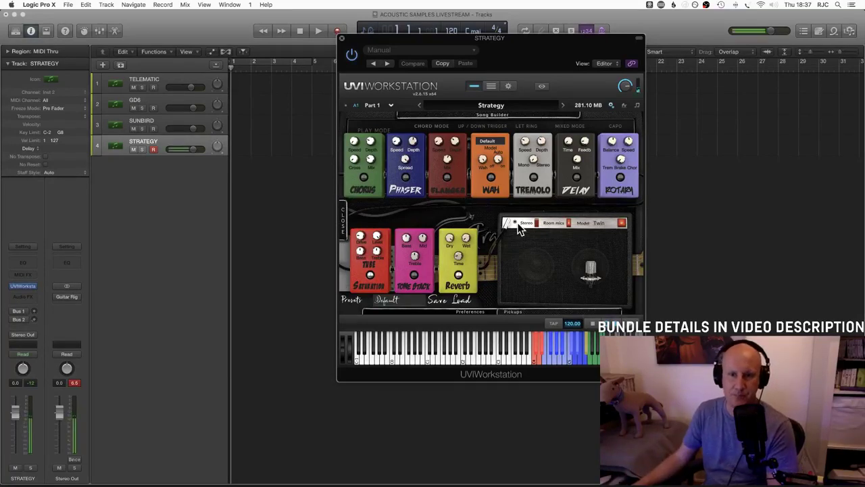
{"action": "left_click", "coordinate": [629, 225]}
{"action": "left_click", "coordinate": [620, 231]}
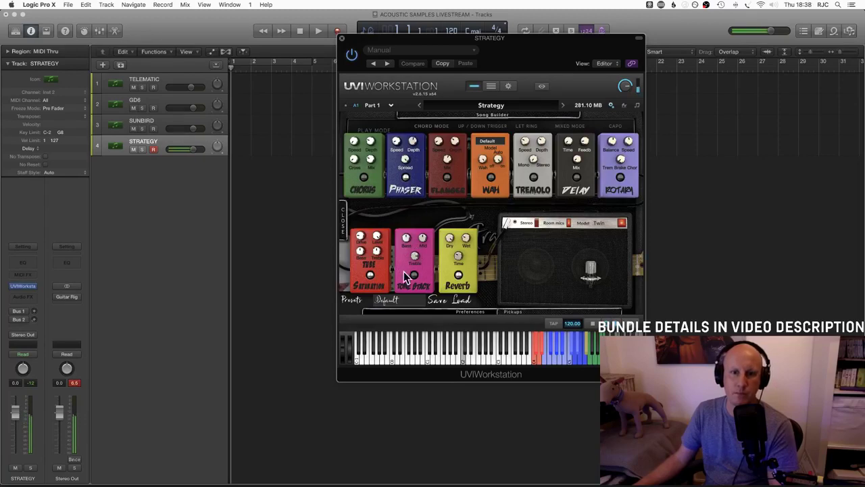
Step: Audition the SKLIN, Stranded, What's my name-arp and TEMPLES effects presets
{"action": "left_click", "coordinate": [382, 301]}
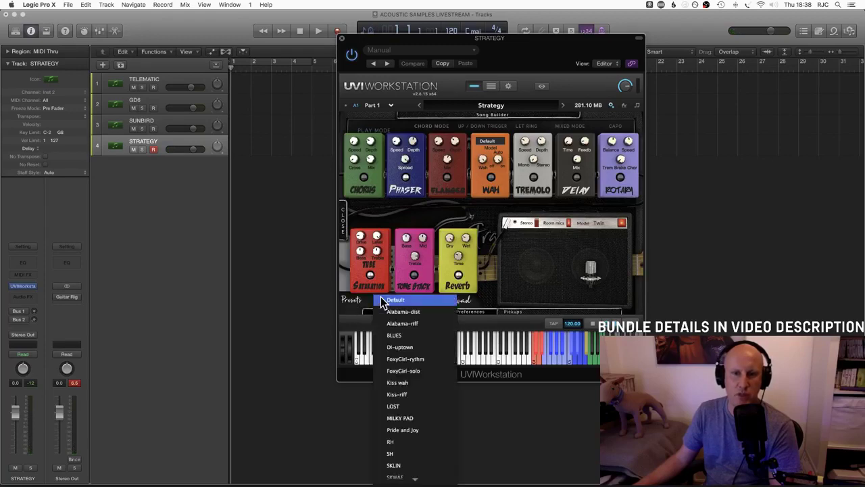
{"action": "scroll", "coordinate": [401, 317], "scroll_direction": "down", "scroll_amount": 3}
{"action": "left_click", "coordinate": [403, 332]}
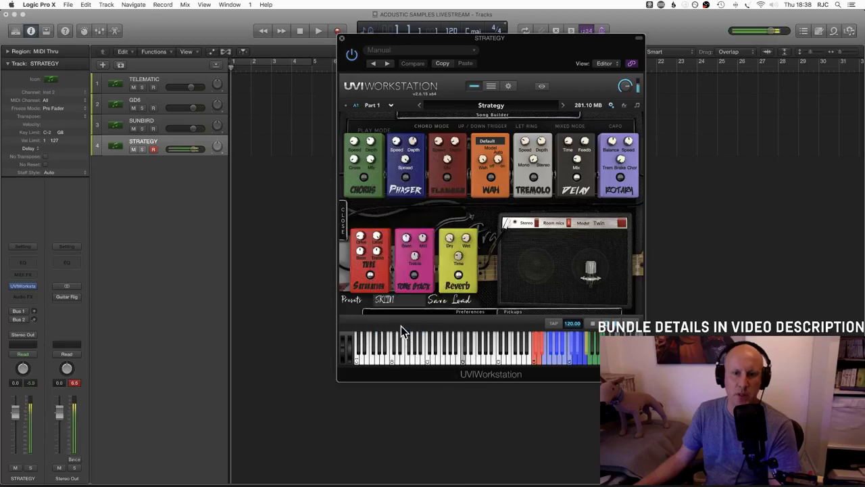
{"action": "left_click", "coordinate": [385, 303]}
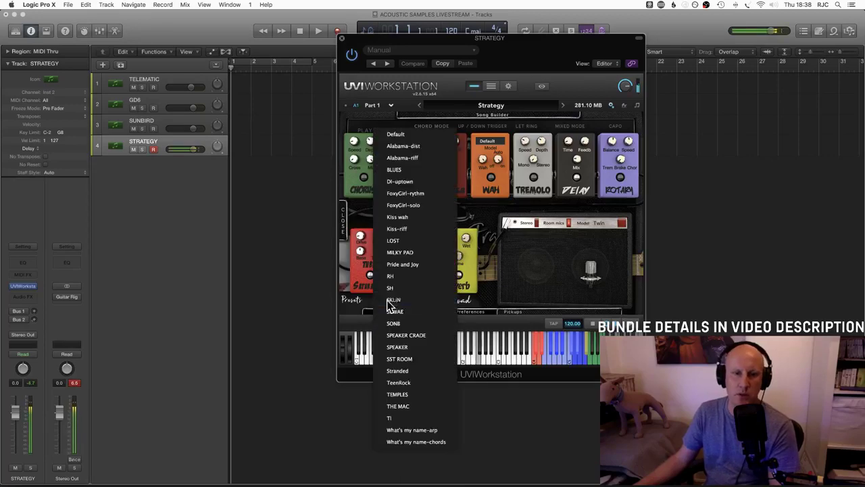
{"action": "left_click", "coordinate": [411, 372]}
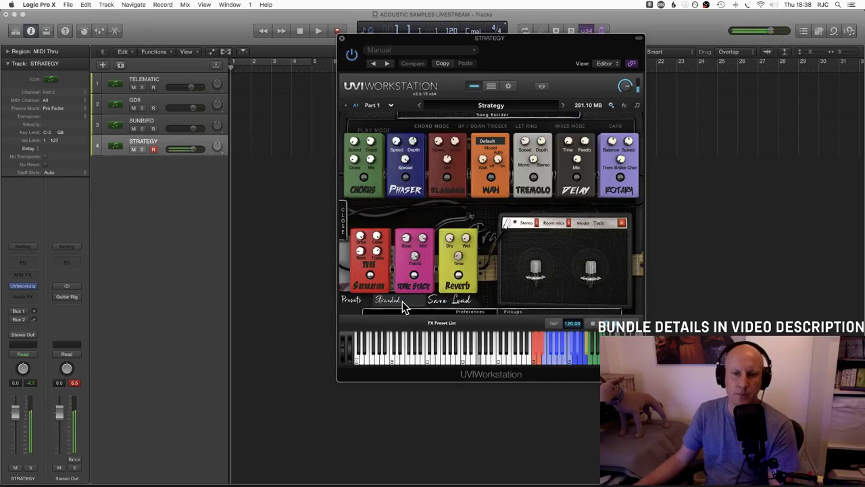
{"action": "left_click", "coordinate": [402, 302]}
{"action": "left_click", "coordinate": [416, 362]}
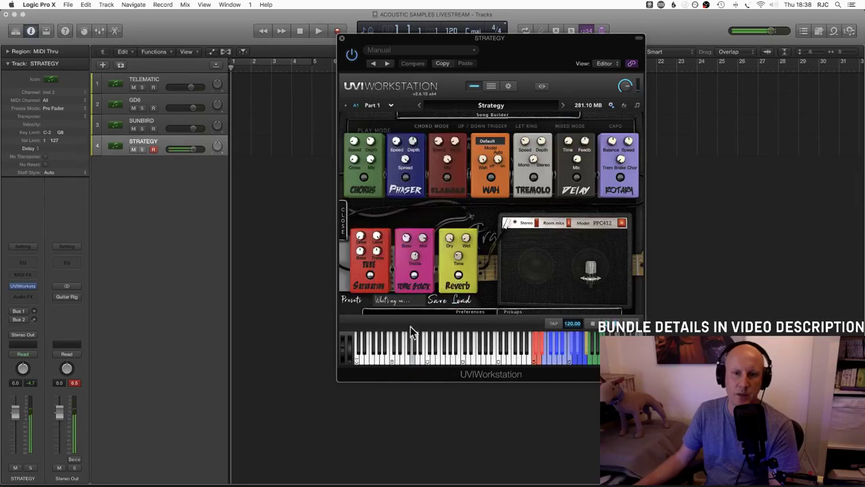
{"action": "left_click", "coordinate": [398, 299]}
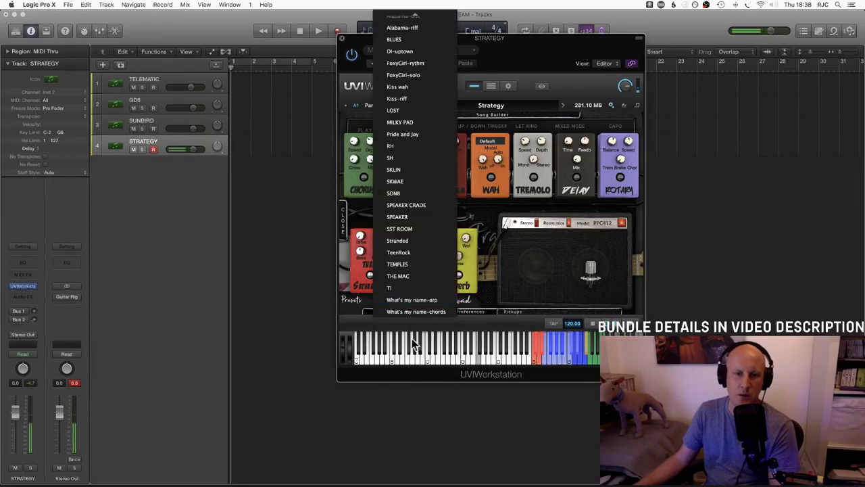
{"action": "left_click", "coordinate": [399, 265]}
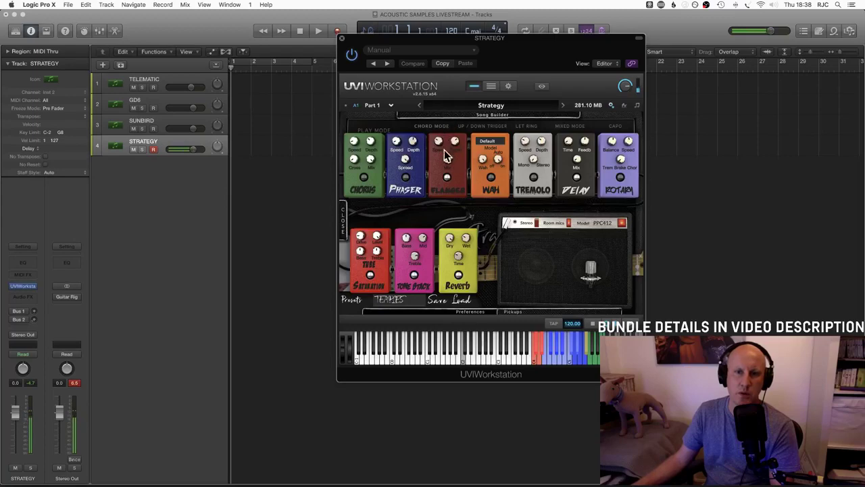
Step: Load the SONB preset, add a second amp microphone, and switch the amp to 1960a
{"action": "left_click", "coordinate": [395, 299]}
{"action": "left_click", "coordinate": [397, 230]}
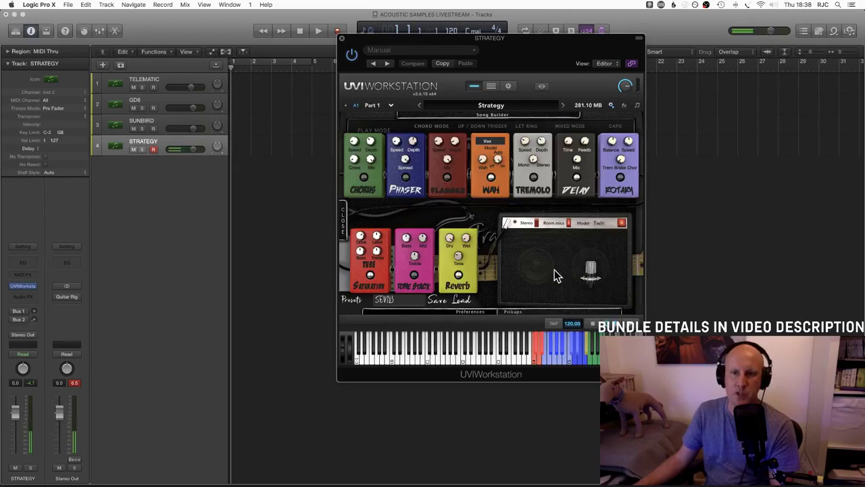
{"action": "left_click", "coordinate": [538, 223]}
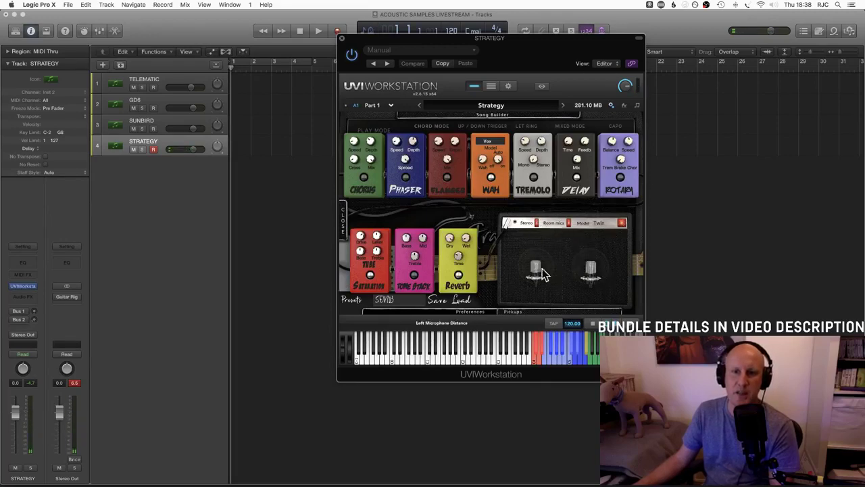
{"action": "left_click", "coordinate": [622, 224]}
{"action": "left_click", "coordinate": [604, 252]}
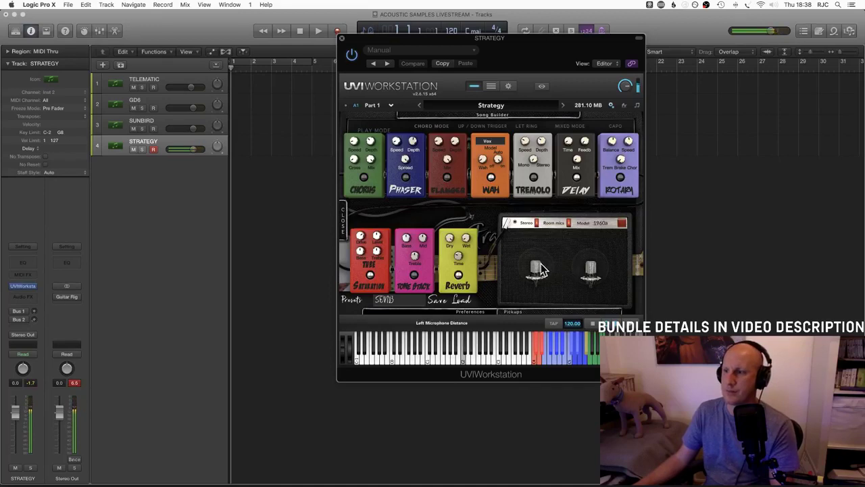
Step: Try the Pride and Joy and BLUES effects presets, then reopen the pedalboard
{"action": "left_click", "coordinate": [393, 301]}
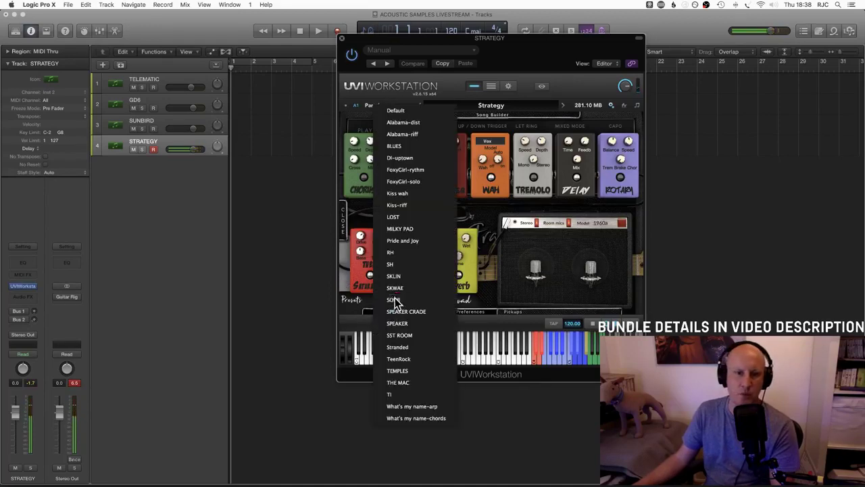
{"action": "left_click", "coordinate": [401, 241]}
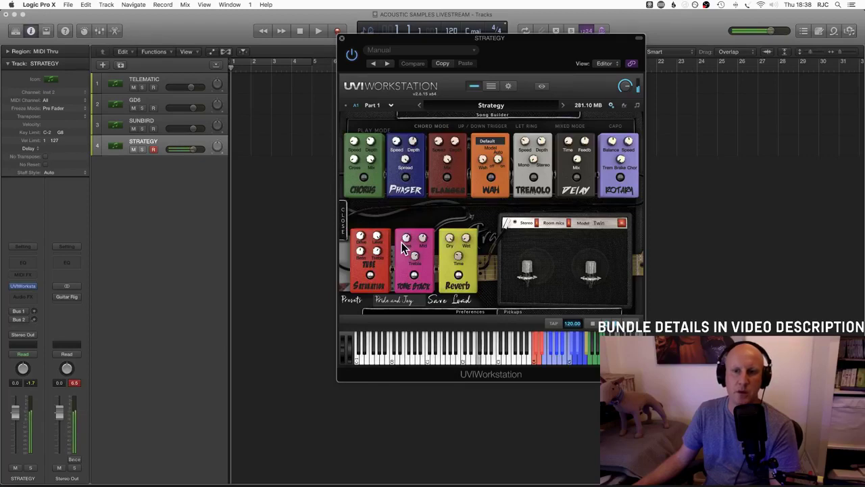
{"action": "left_click", "coordinate": [402, 301]}
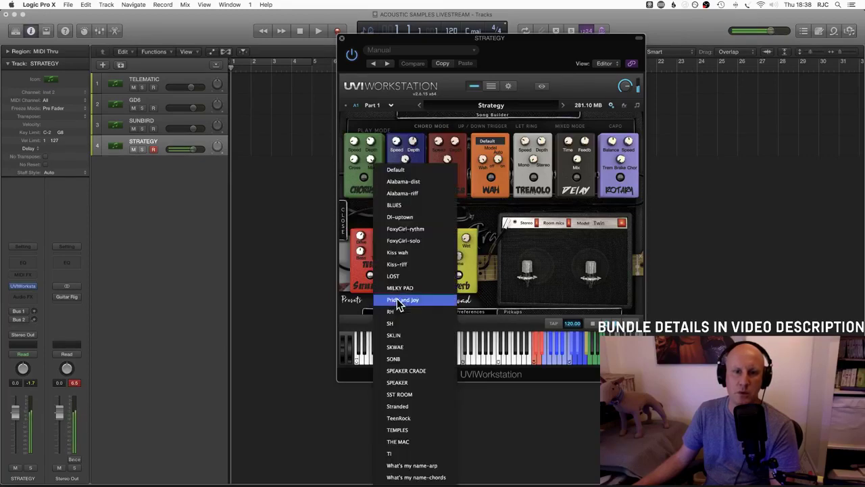
{"action": "left_click", "coordinate": [403, 205]}
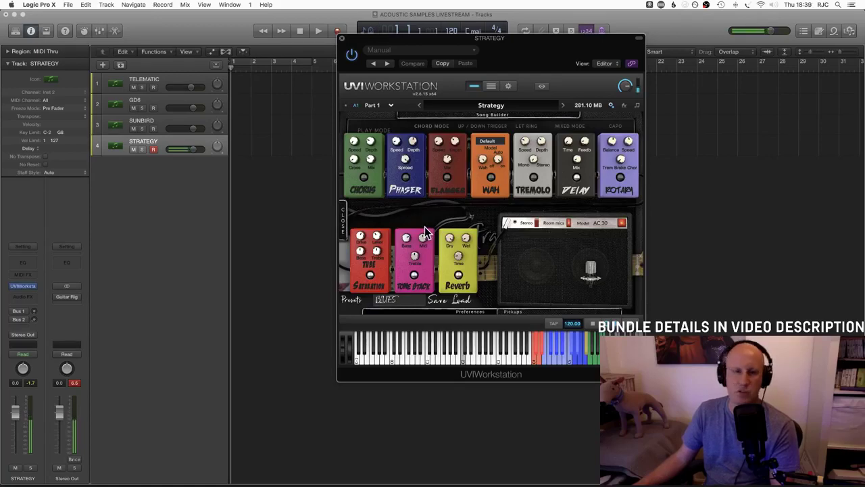
{"action": "left_click", "coordinate": [344, 222]}
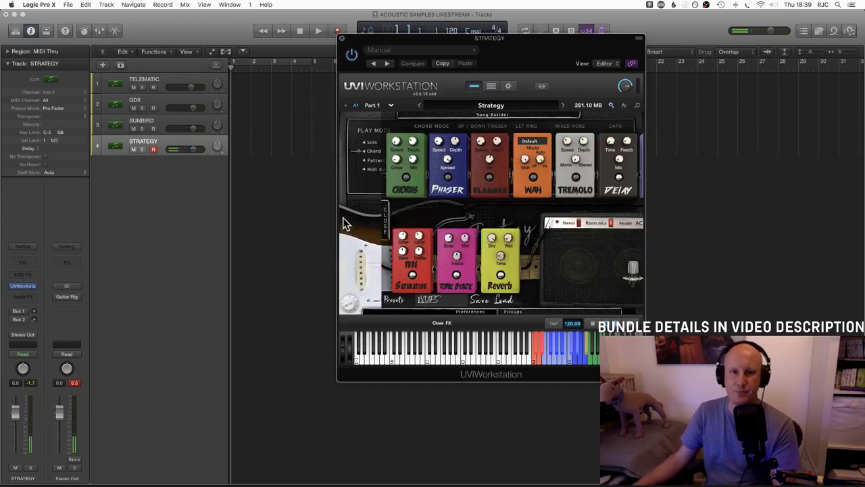
{"action": "left_click", "coordinate": [640, 222]}
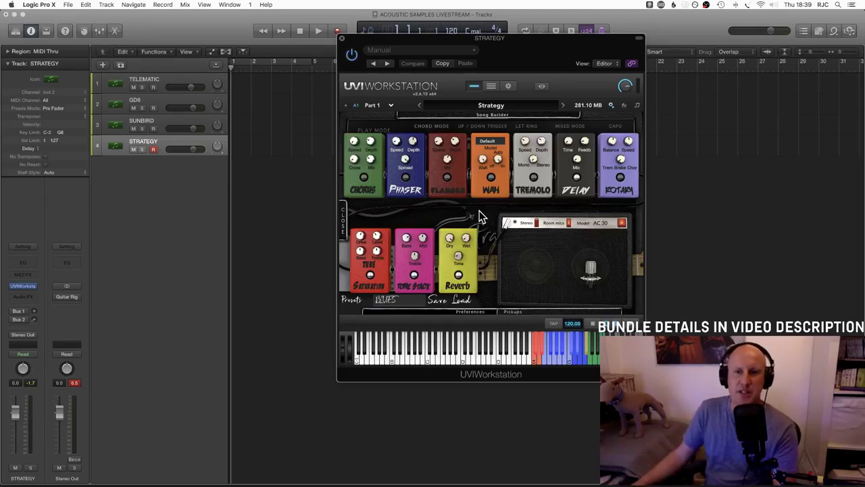
Step: Try Alabama-riff and Pride and Joy, settle on TEMPLES with the Rotary pedal on, and close the pedalboard
{"action": "left_click", "coordinate": [392, 300]}
{"action": "left_click", "coordinate": [400, 289]}
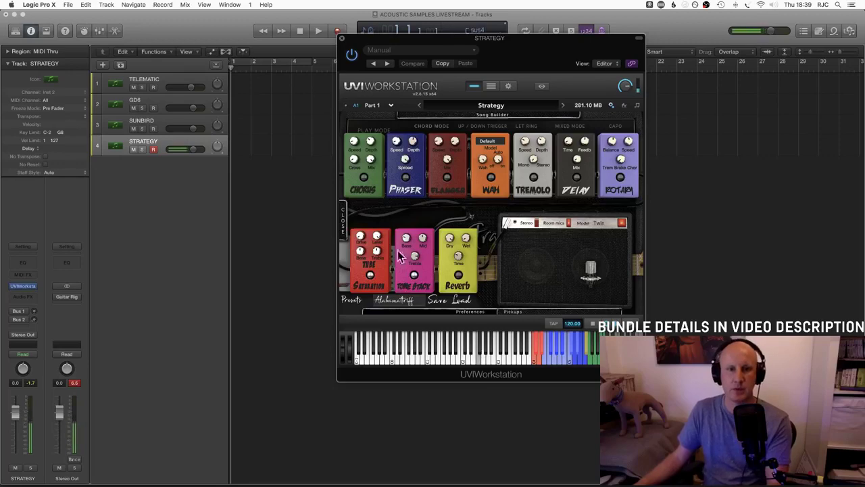
{"action": "left_click", "coordinate": [397, 299]}
{"action": "left_click", "coordinate": [411, 407]}
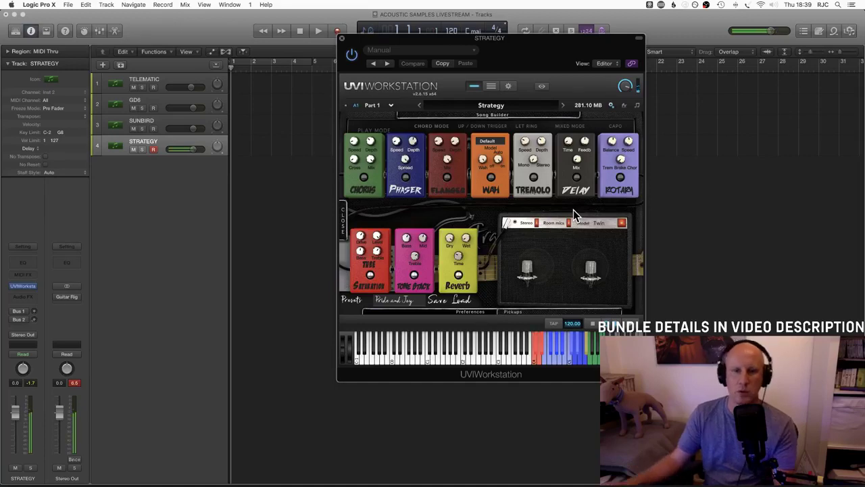
{"action": "left_click", "coordinate": [416, 301]}
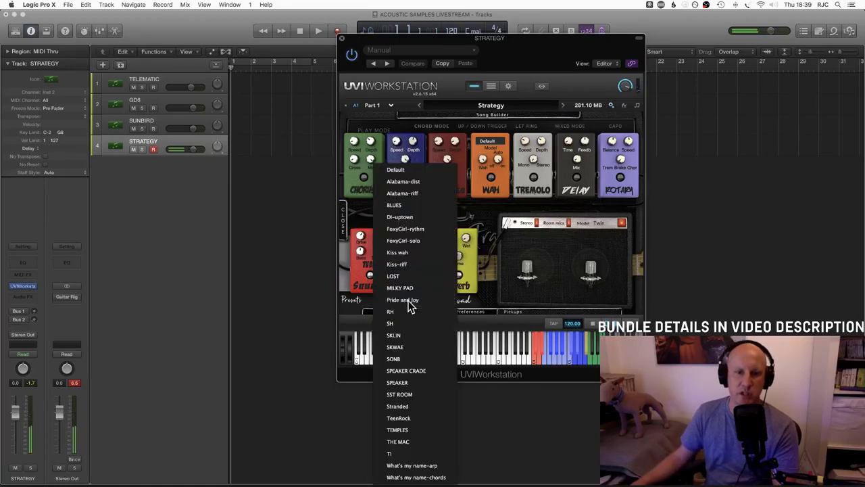
{"action": "left_click", "coordinate": [411, 428]}
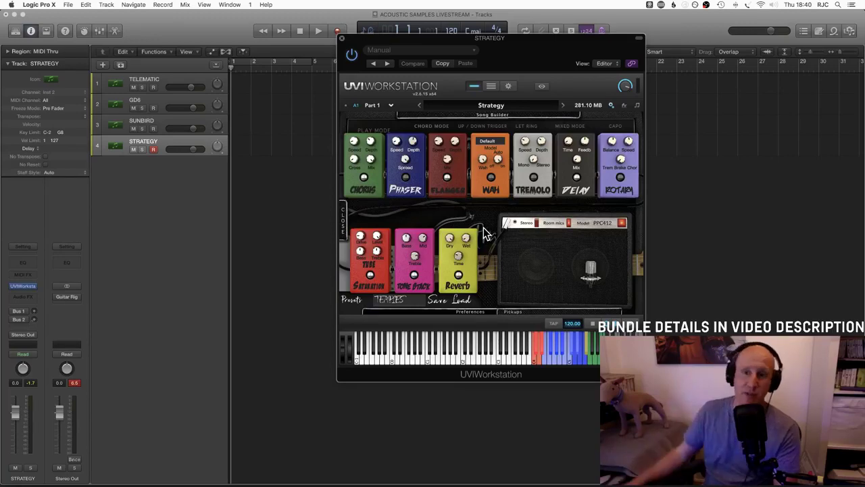
{"action": "left_click", "coordinate": [621, 179]}
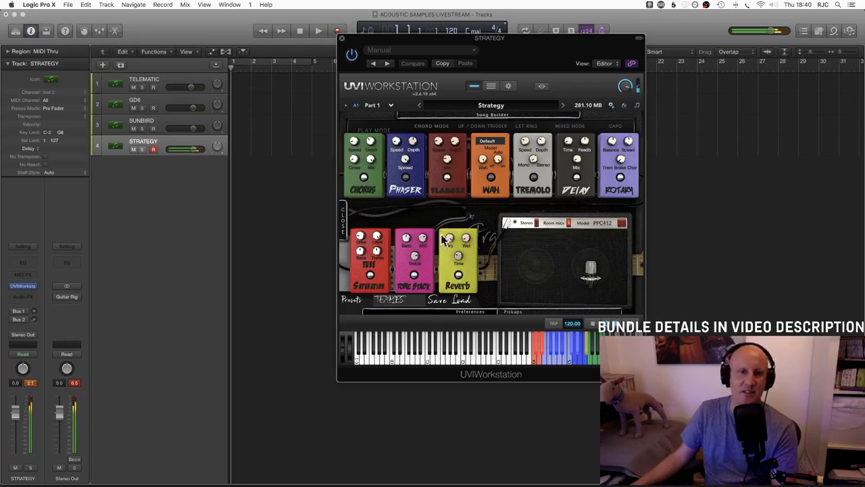
{"action": "left_click", "coordinate": [343, 220]}
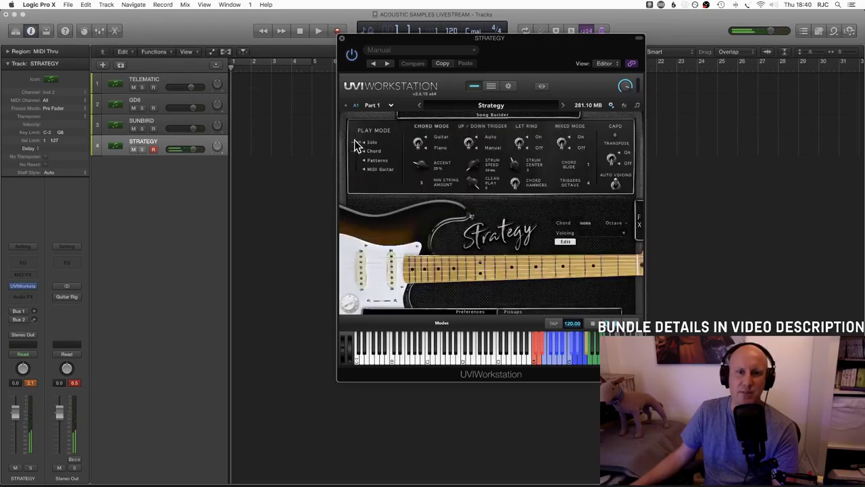
Step: Put Strategy in Solo play mode, lower its master volume, and move the window left
{"action": "left_click", "coordinate": [359, 143]}
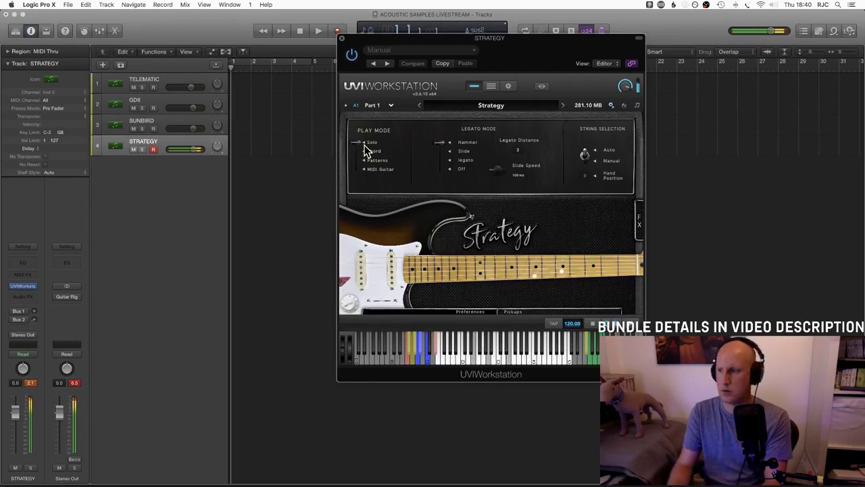
{"action": "mouse_move", "coordinate": [626, 90]}
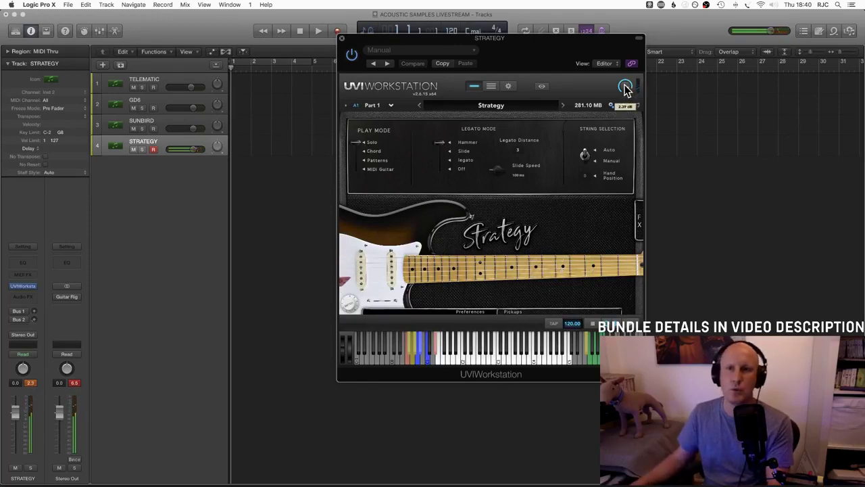
{"action": "left_click_drag", "start_coordinate": [625, 90], "coordinate": [623, 93]}
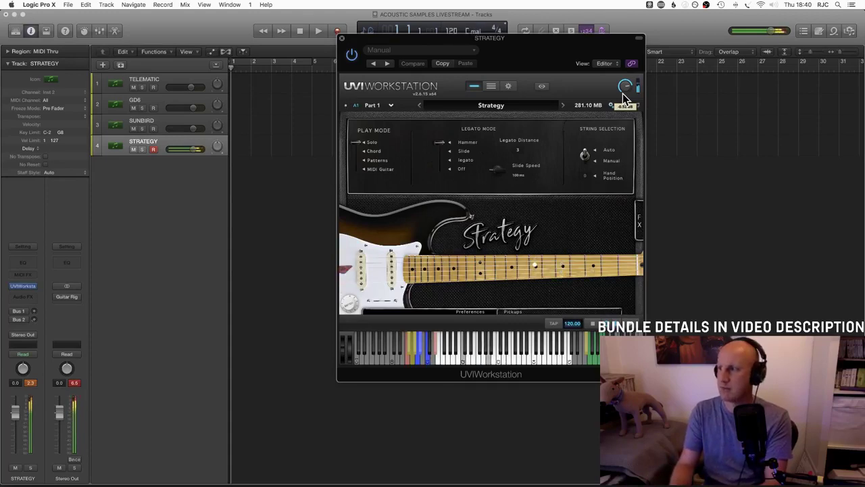
{"action": "left_click_drag", "start_coordinate": [590, 47], "coordinate": [496, 85]}
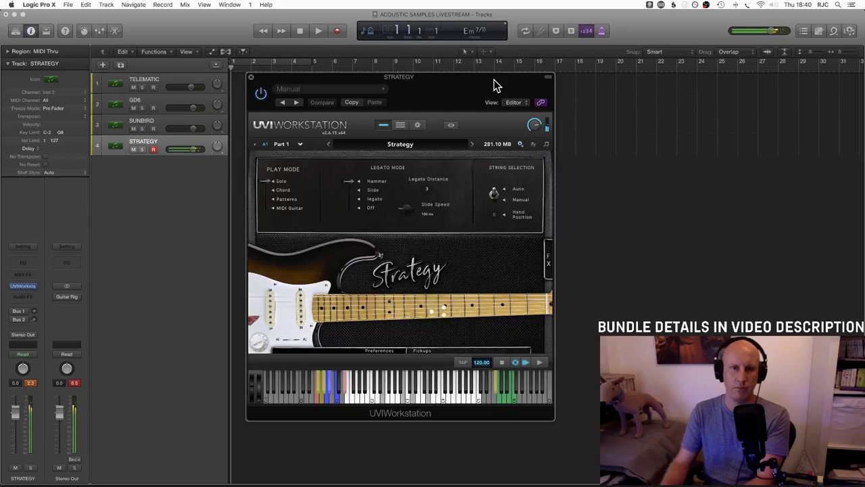
Step: Switch to Patterns play mode and reset effects to the Default preset with a Twin amp
{"action": "left_click", "coordinate": [270, 200]}
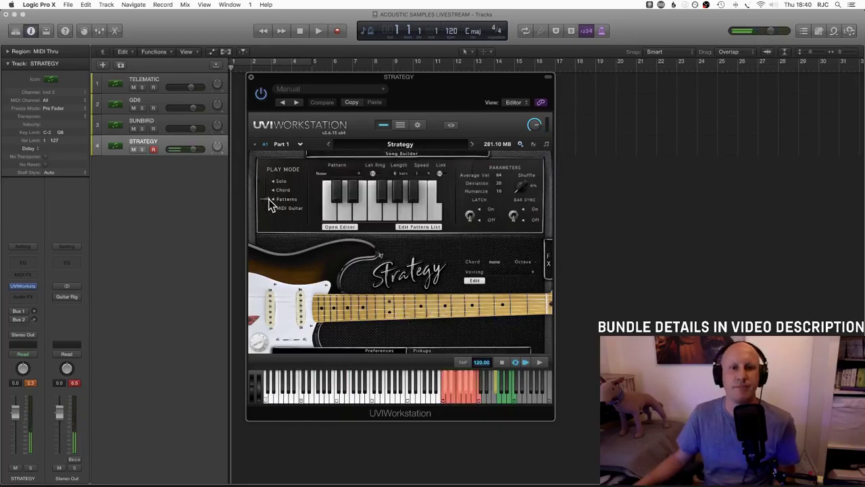
{"action": "left_click", "coordinate": [547, 259]}
{"action": "left_click", "coordinate": [308, 342]}
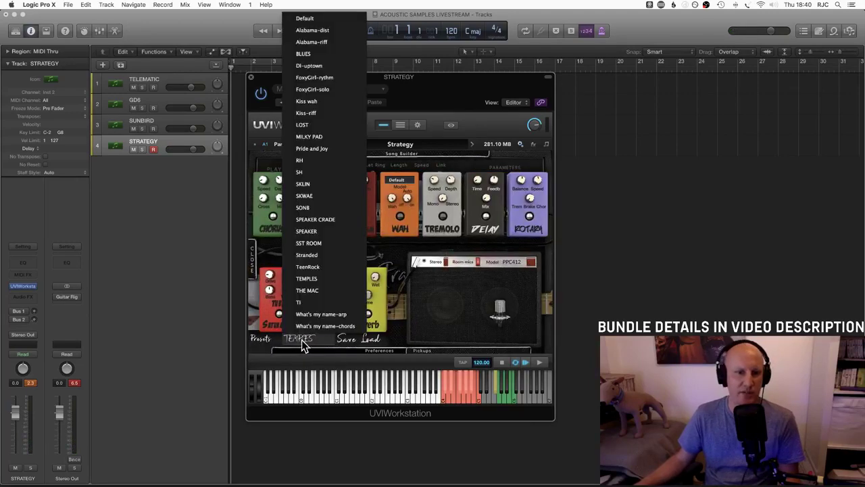
{"action": "left_click", "coordinate": [303, 22]}
{"action": "left_click", "coordinate": [498, 284]}
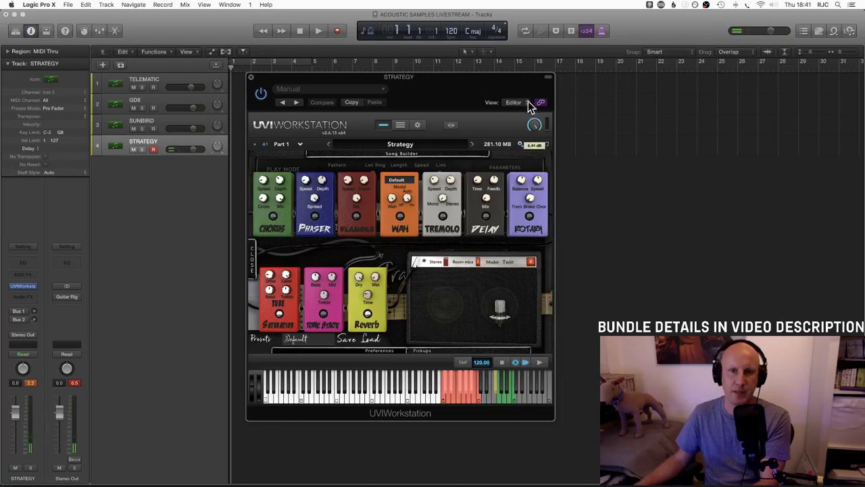
{"action": "left_click", "coordinate": [254, 258]}
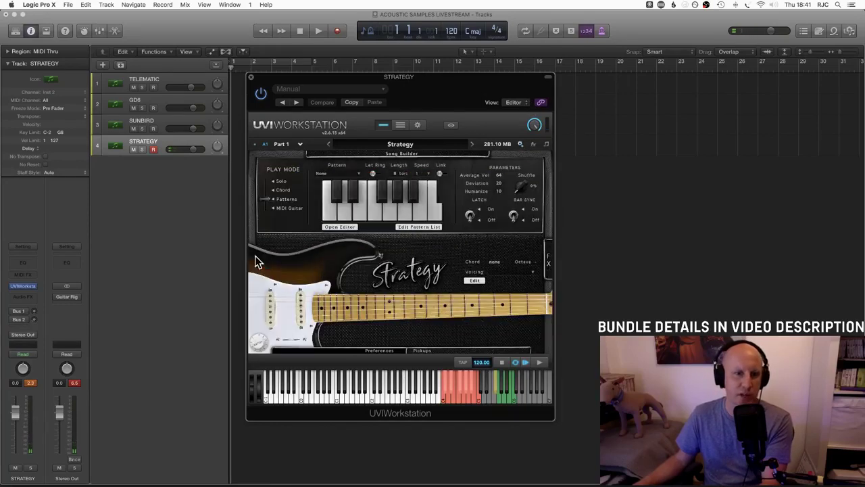
Step: Load a strumming pattern from the Pattern list
{"action": "left_click", "coordinate": [343, 174]}
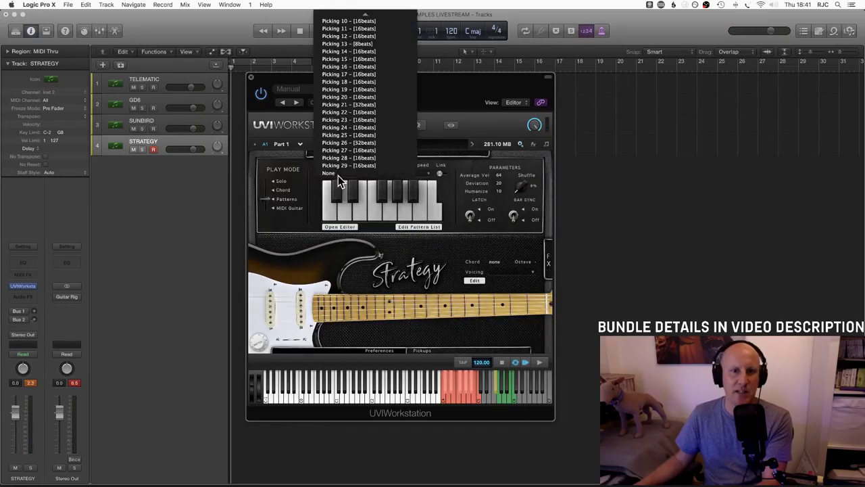
{"action": "scroll", "coordinate": [357, 143], "scroll_direction": "up", "scroll_amount": 5}
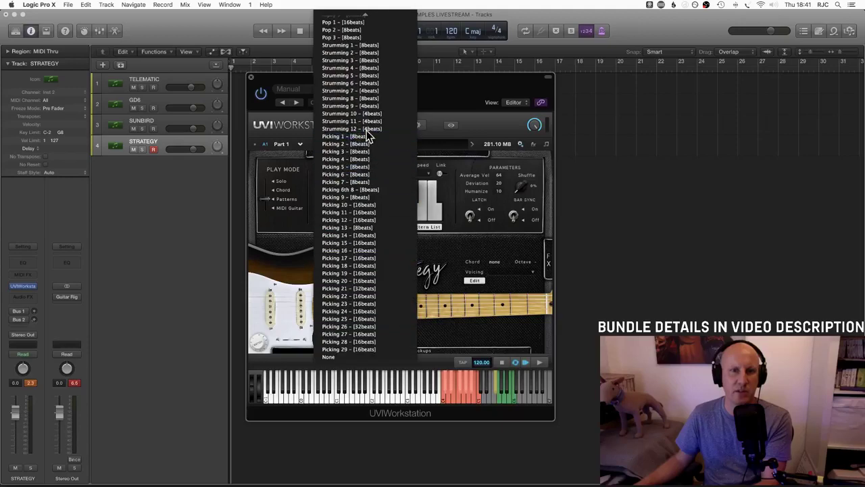
{"action": "left_click", "coordinate": [346, 114]}
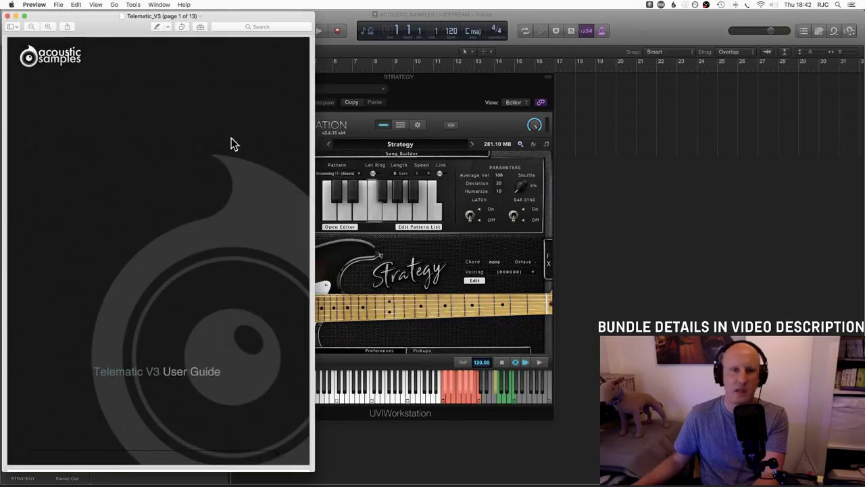
Step: Scroll the user guide to page 7, Realistic patterns, move it right, and open Strategy's pattern editor
{"action": "scroll", "coordinate": [193, 150], "scroll_direction": "down", "scroll_amount": 15}
{"action": "scroll", "coordinate": [192, 146], "scroll_direction": "down", "scroll_amount": 15}
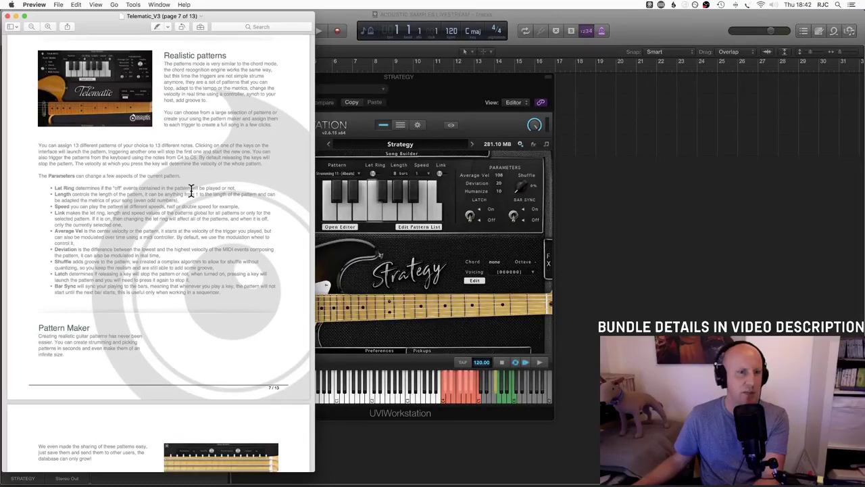
{"action": "left_click_drag", "start_coordinate": [119, 22], "coordinate": [610, 21]}
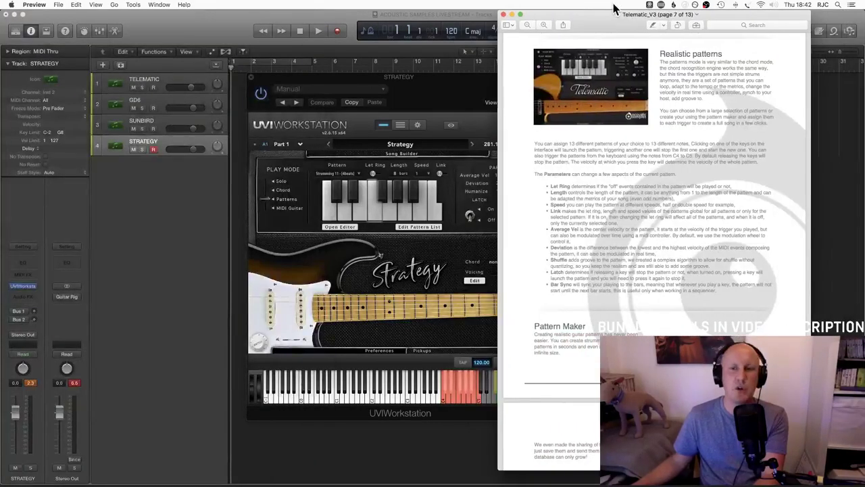
{"action": "left_click", "coordinate": [313, 191]}
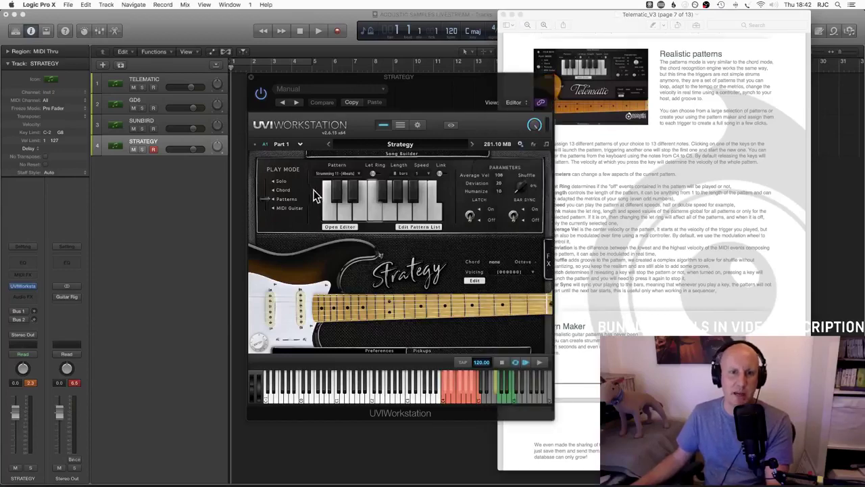
{"action": "left_click", "coordinate": [345, 227]}
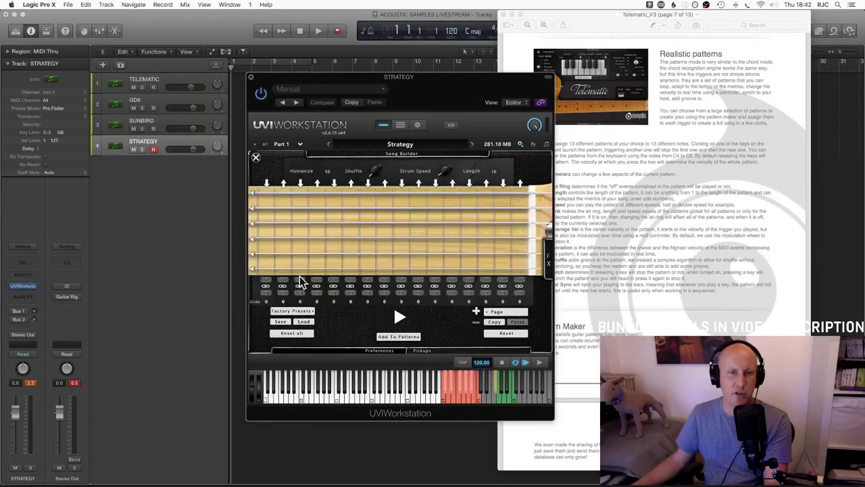
Step: Load a Funk factory pattern into the pattern editor and close the editor
{"action": "left_click", "coordinate": [298, 312]}
{"action": "left_click", "coordinate": [301, 418]}
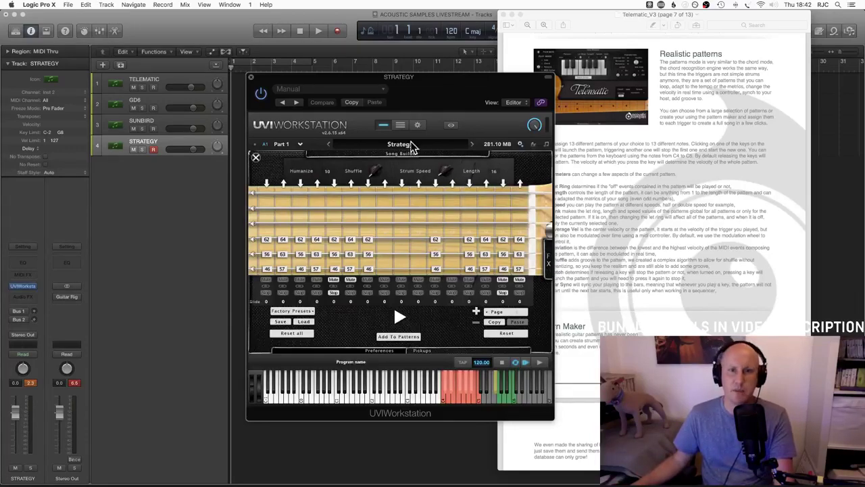
{"action": "left_click", "coordinate": [255, 158]}
Step: Move the Telematic user guide to the left, browse it, and close it
{"action": "left_click", "coordinate": [610, 248]}
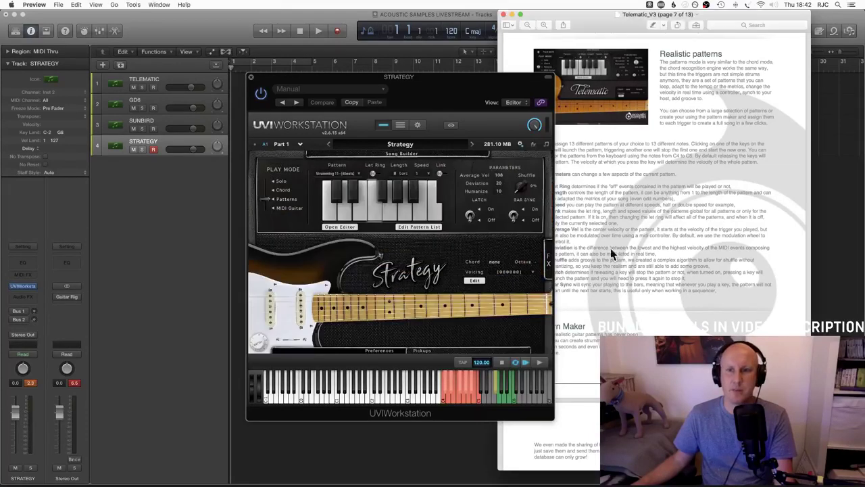
{"action": "left_click_drag", "start_coordinate": [601, 25], "coordinate": [348, 10]}
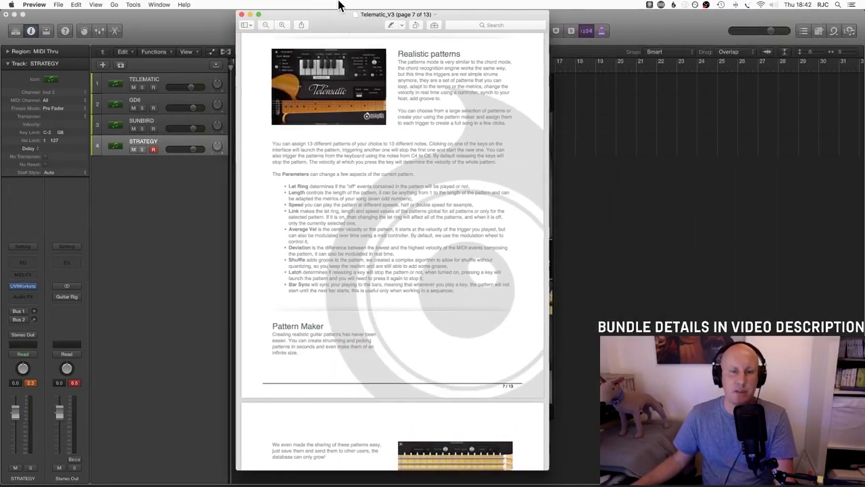
{"action": "scroll", "coordinate": [345, 244], "scroll_direction": "down", "scroll_amount": 5}
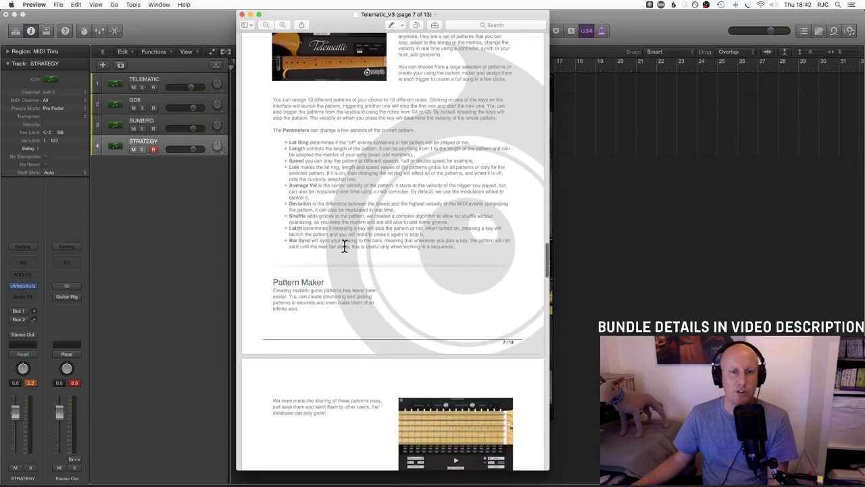
{"action": "scroll", "coordinate": [345, 245], "scroll_direction": "up", "scroll_amount": 5}
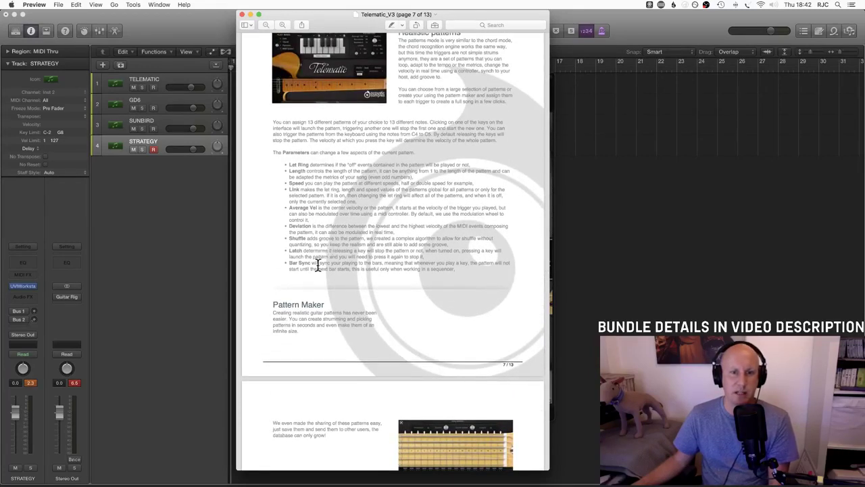
{"action": "left_click", "coordinate": [242, 15]}
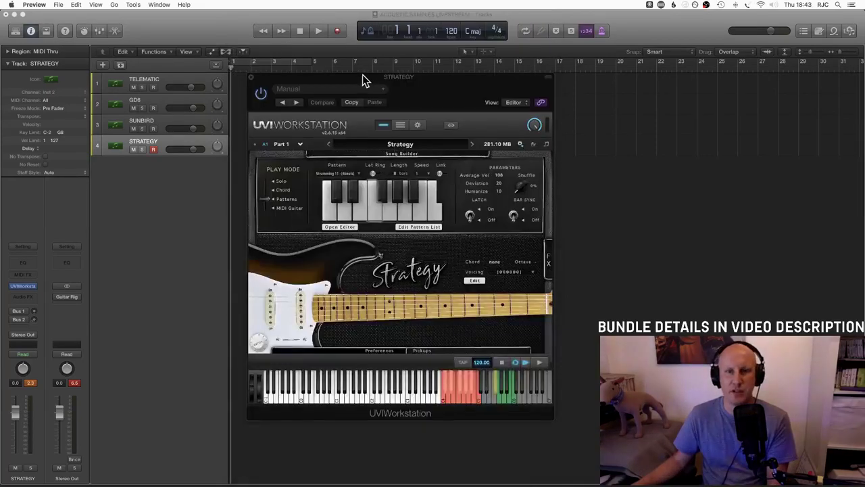
Step: Switch Strategy to Chord play mode, lengthen the strum speed, and adjust the strum centre
{"action": "left_click_drag", "start_coordinate": [362, 74], "coordinate": [348, 78]}
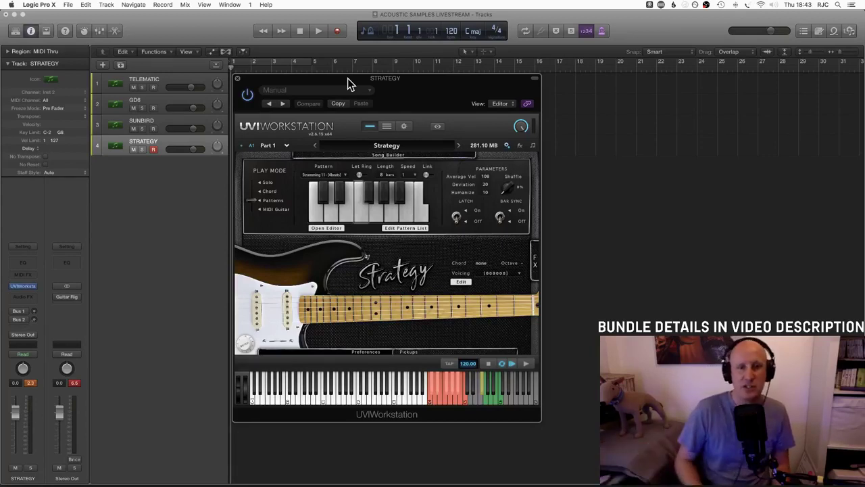
{"action": "left_click", "coordinate": [260, 192]}
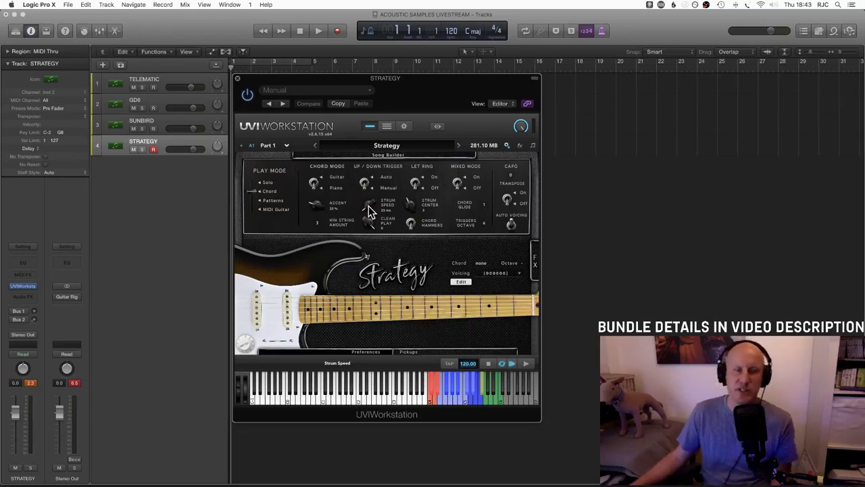
{"action": "left_click_drag", "start_coordinate": [368, 211], "coordinate": [379, 229]}
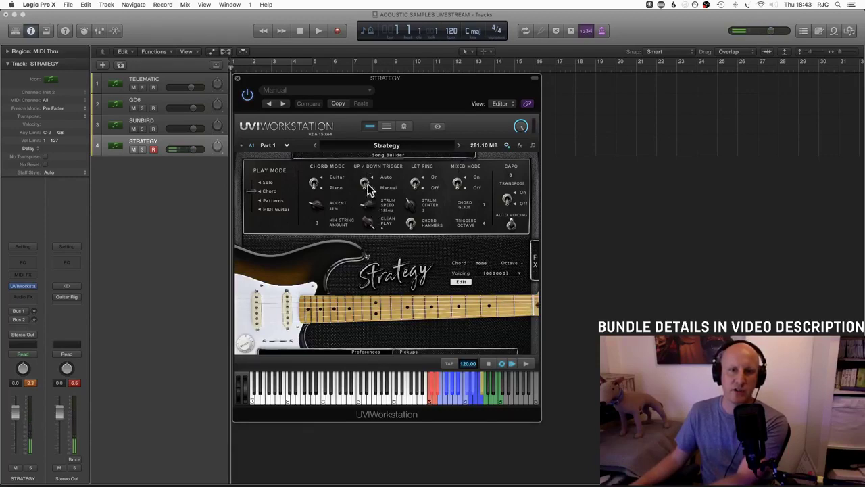
{"action": "left_click_drag", "start_coordinate": [368, 184], "coordinate": [369, 257]}
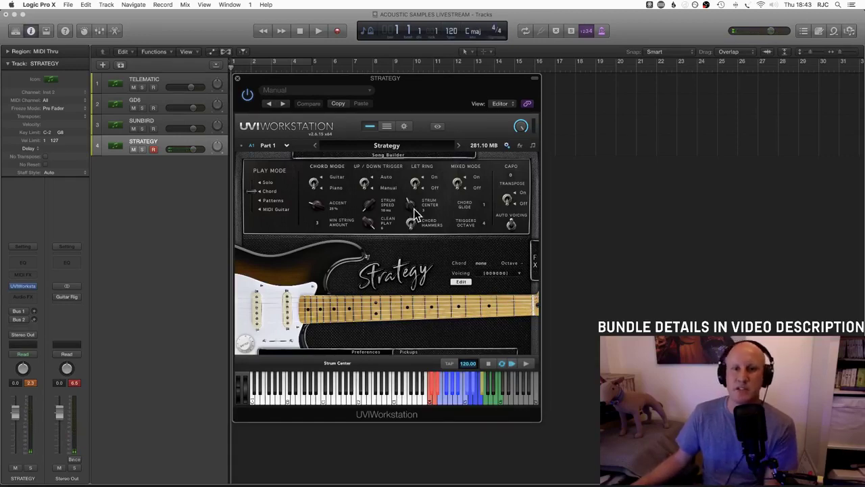
{"action": "left_click_drag", "start_coordinate": [410, 201], "coordinate": [409, 210]}
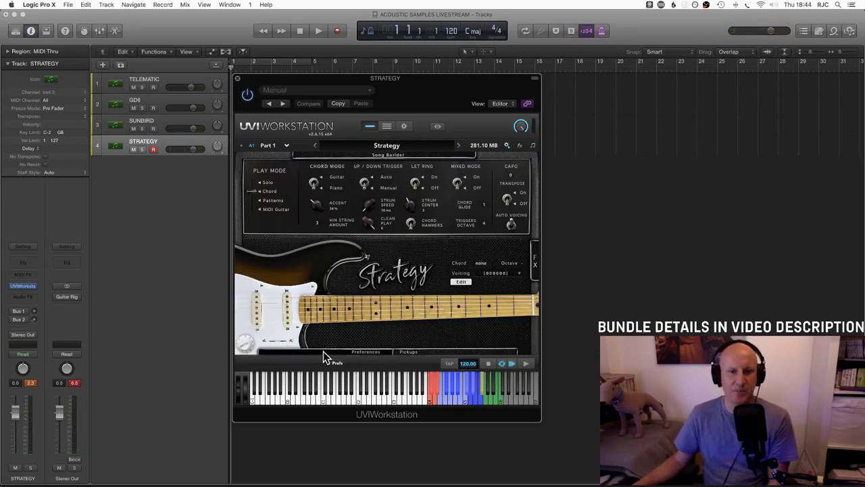
Step: Open Strategy's performance preferences panel, briefly checking Song Builder and the effects pedals
{"action": "left_click", "coordinate": [360, 353]}
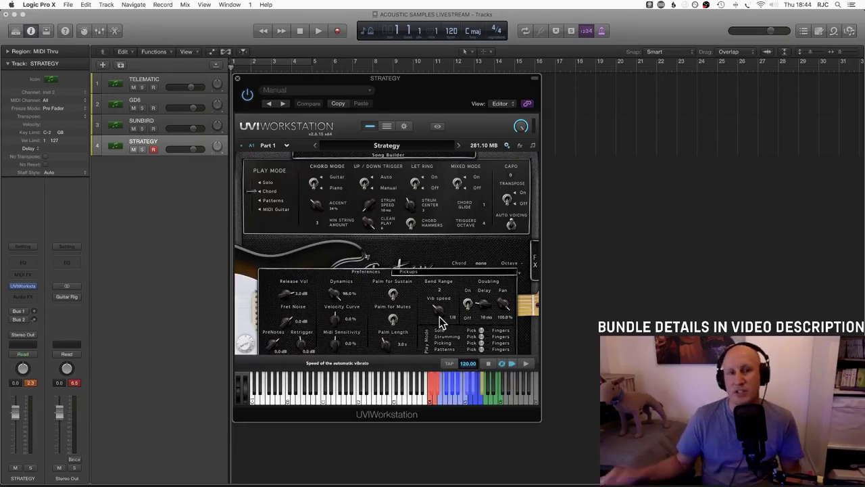
{"action": "left_click", "coordinate": [389, 155]}
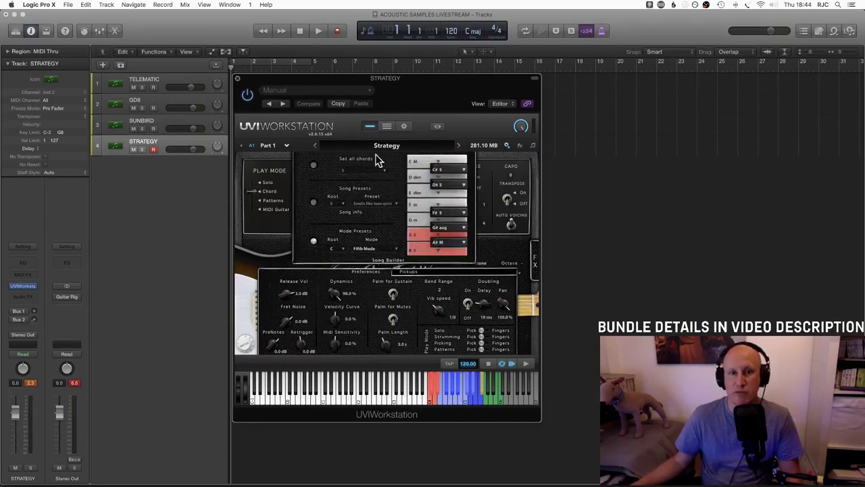
{"action": "left_click", "coordinate": [390, 260]}
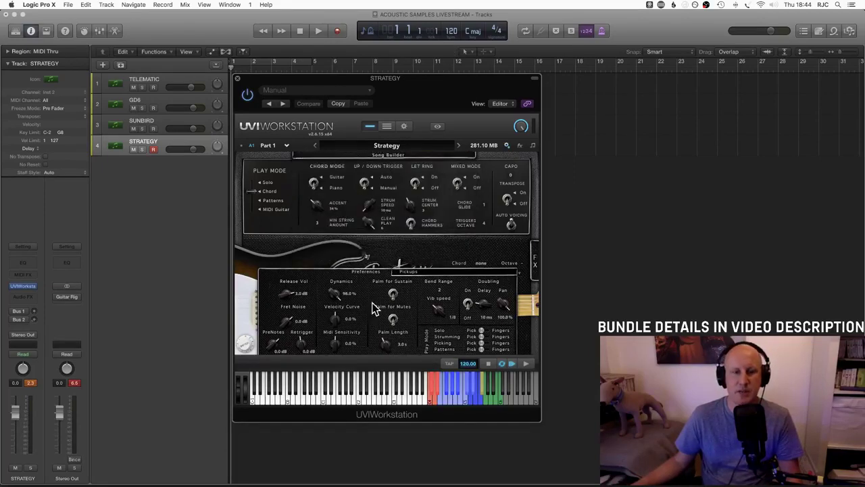
{"action": "left_click", "coordinate": [535, 262]}
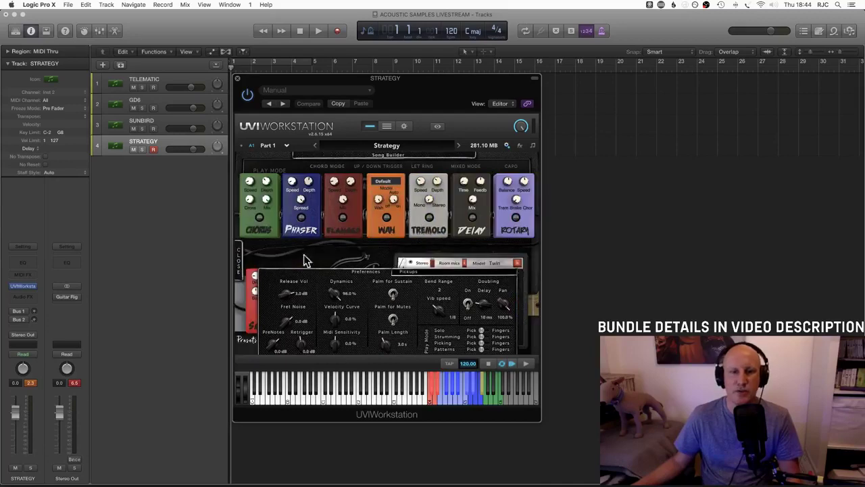
{"action": "left_click", "coordinate": [243, 266]}
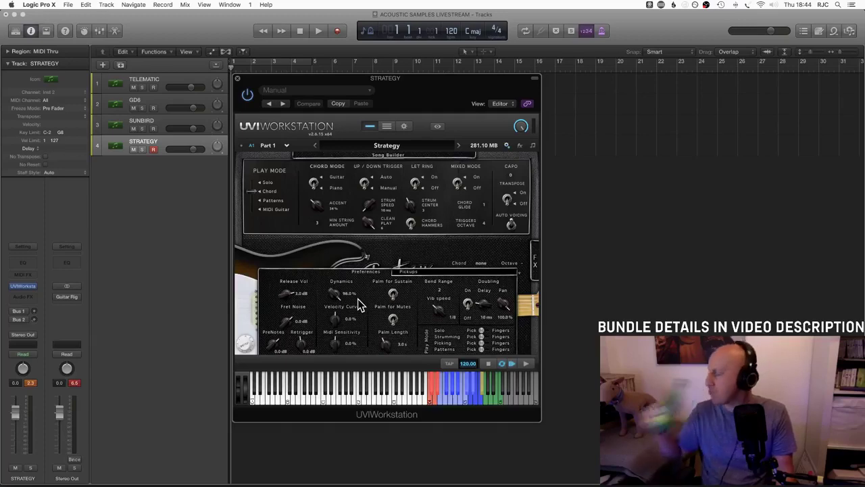
{"action": "left_click", "coordinate": [488, 332]}
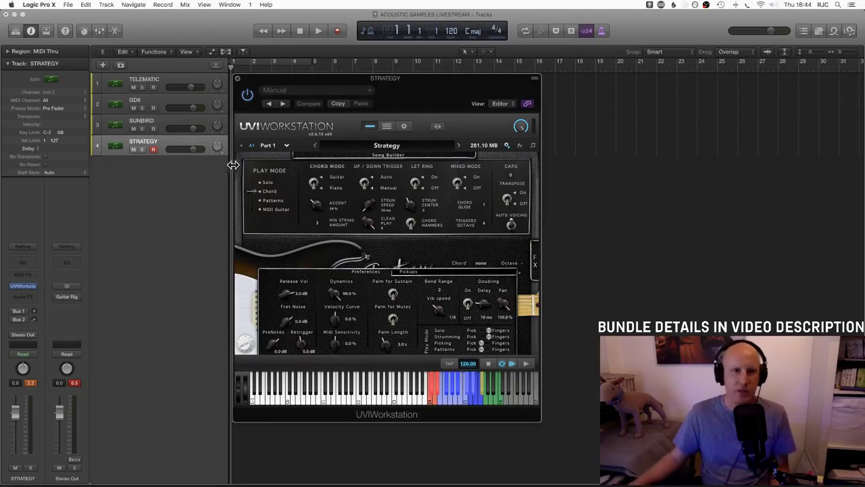
Step: Switch to Solo play mode with finger-played notes and raise the doubling delay to about 29 ms
{"action": "left_click", "coordinate": [252, 183]}
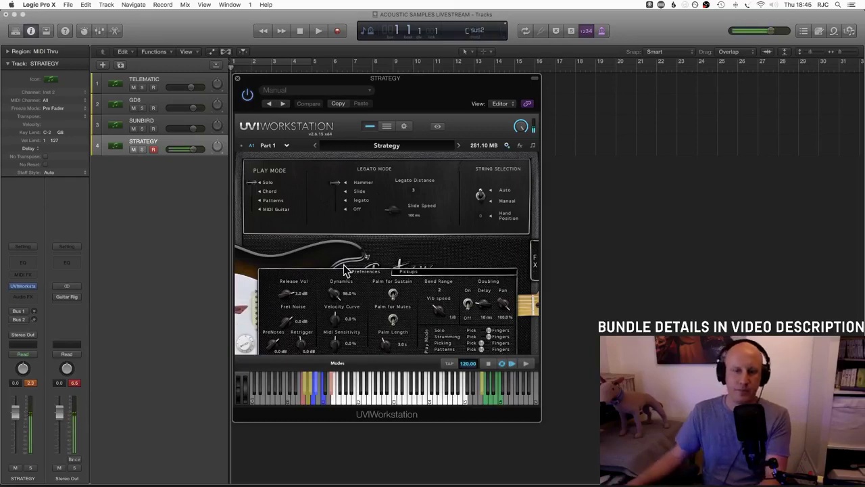
{"action": "left_click", "coordinate": [485, 329]}
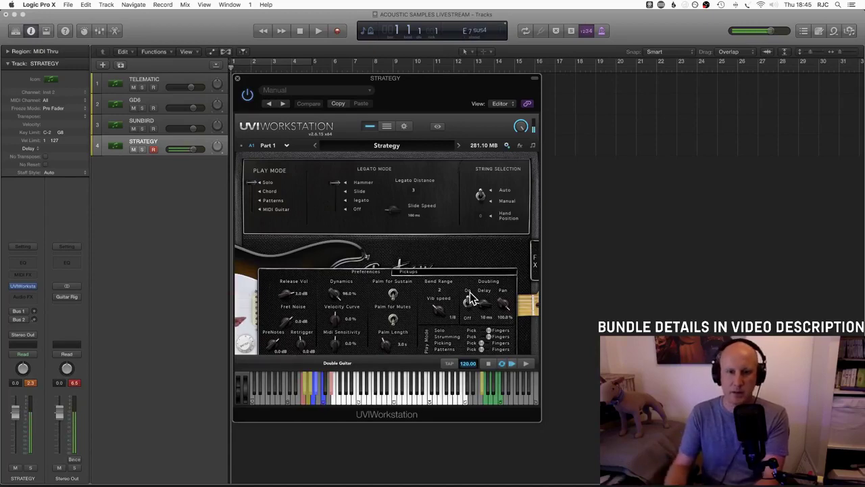
{"action": "left_click_drag", "start_coordinate": [484, 304], "coordinate": [507, 325]}
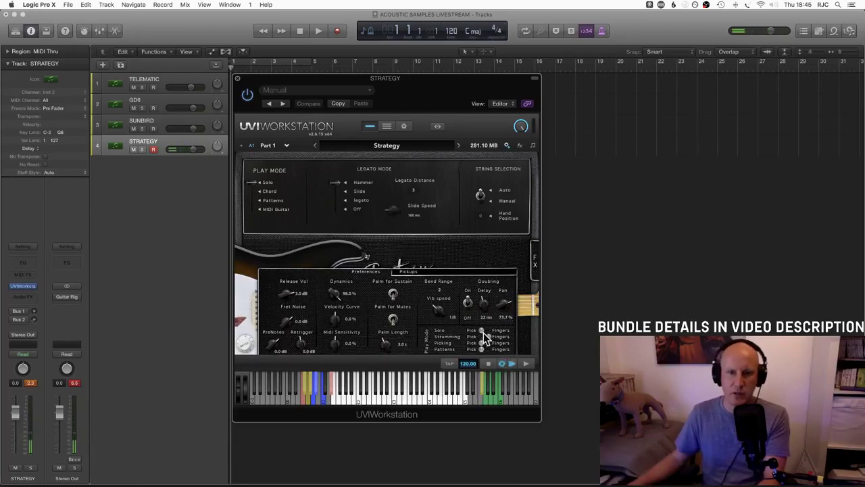
{"action": "left_click_drag", "start_coordinate": [484, 306], "coordinate": [484, 280]}
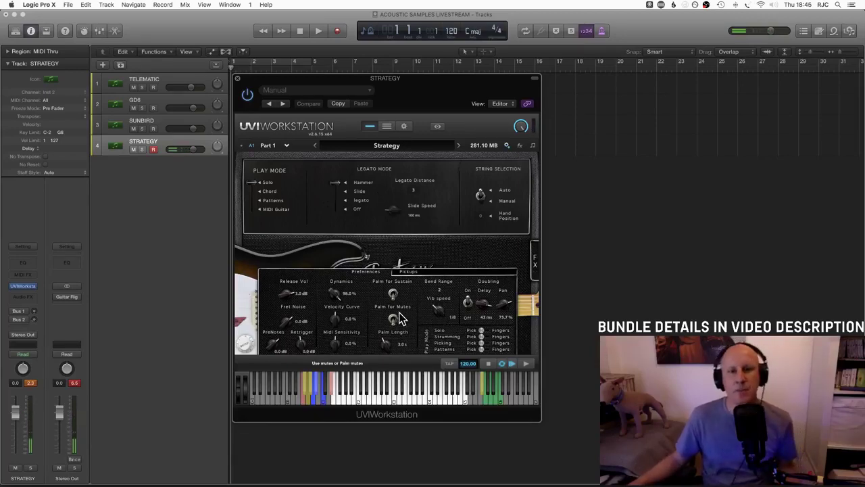
Step: Check the Pickups and Preferences tabs, then show the full effects pedalboard with the Twin amp
{"action": "left_click", "coordinate": [407, 273]}
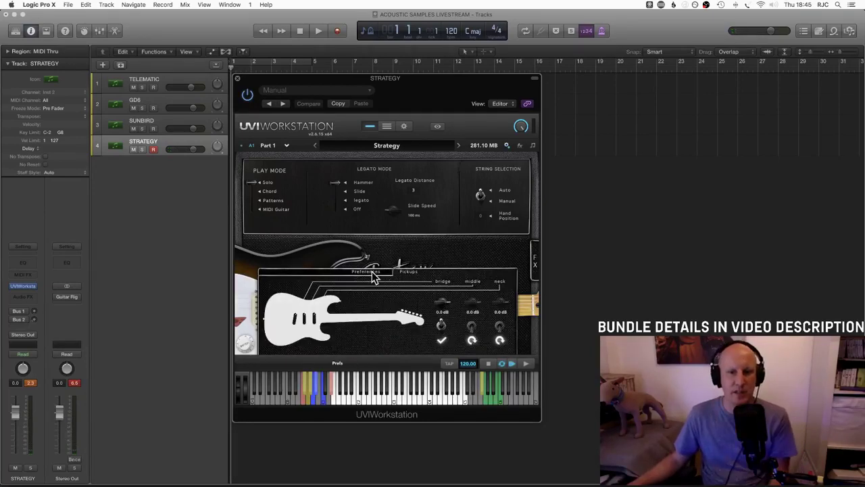
{"action": "left_click", "coordinate": [370, 274]}
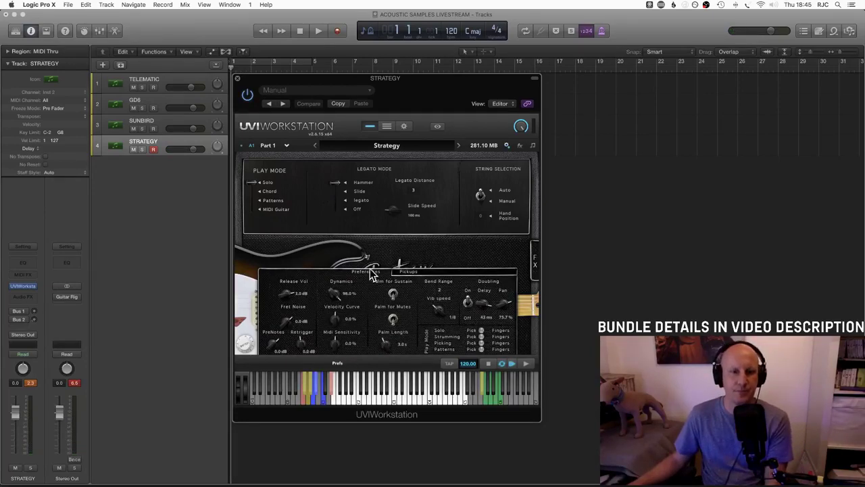
{"action": "left_click", "coordinate": [534, 265]}
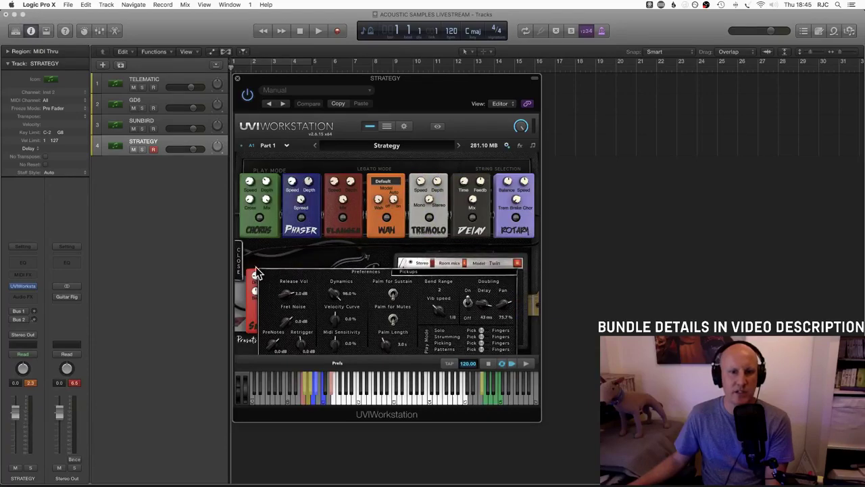
{"action": "left_click", "coordinate": [364, 273]}
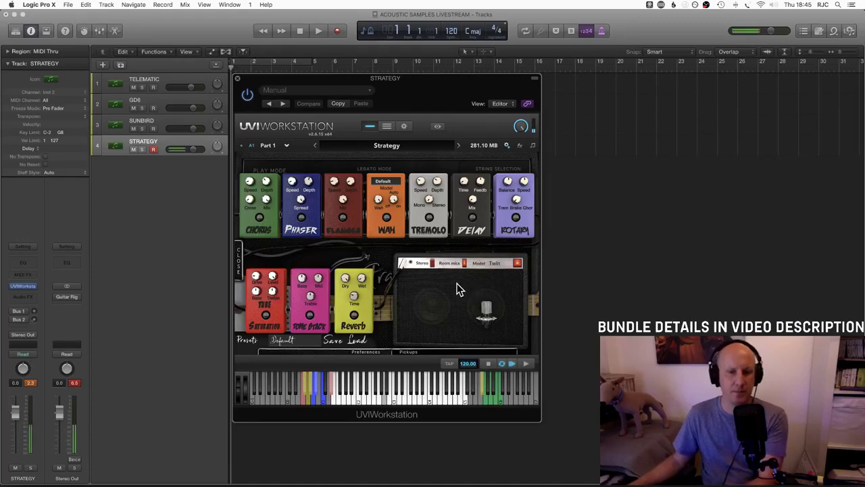
Step: Load the GR Mix preset Goldchair Rythm into Guitar Rig on Stereo Out
{"action": "left_click", "coordinate": [67, 298]}
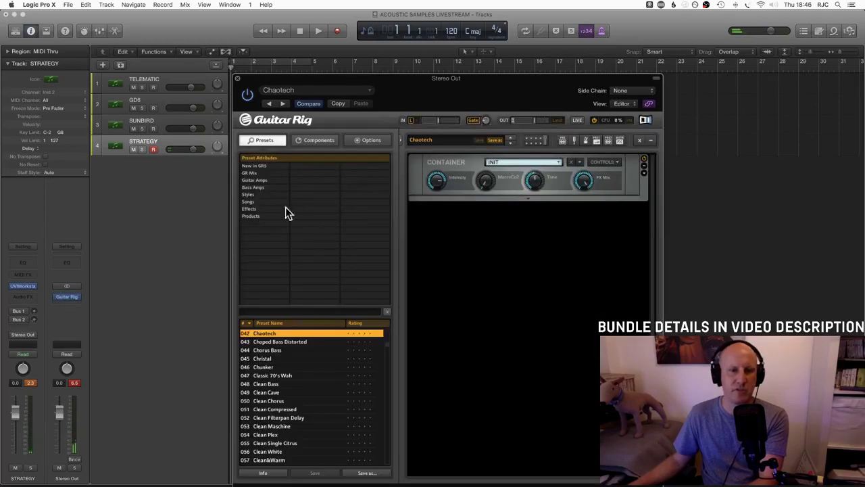
{"action": "left_click", "coordinate": [261, 181]}
{"action": "left_click", "coordinate": [257, 172]}
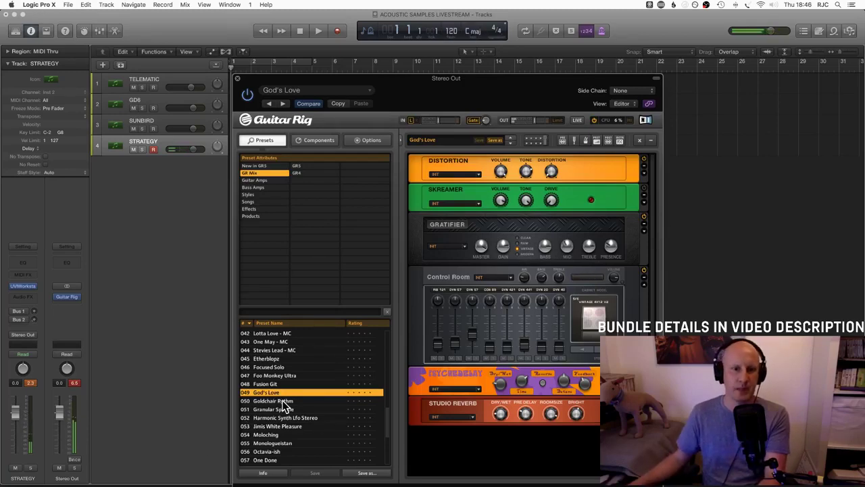
{"action": "left_click", "coordinate": [284, 401]}
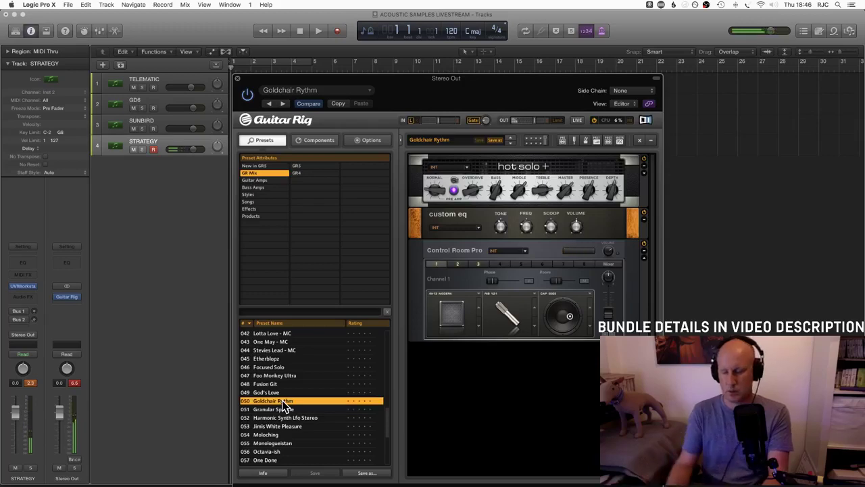
{"action": "left_click", "coordinate": [25, 288]}
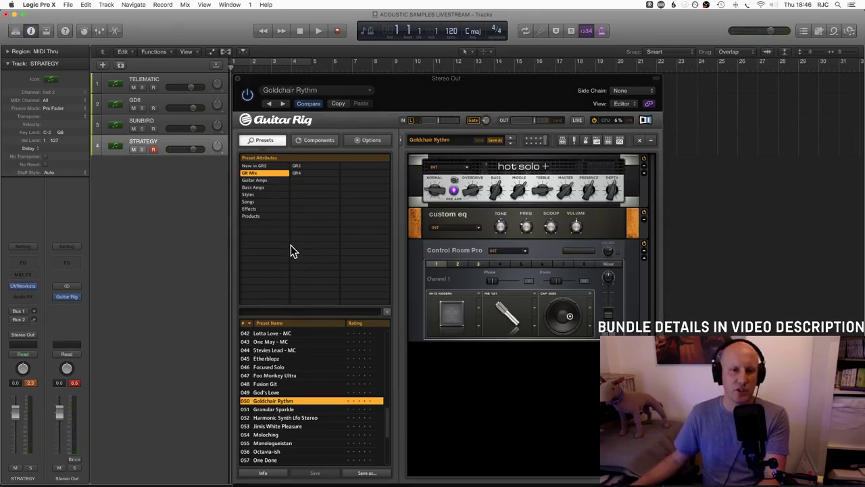
{"action": "left_click_drag", "start_coordinate": [394, 86], "coordinate": [489, 59]}
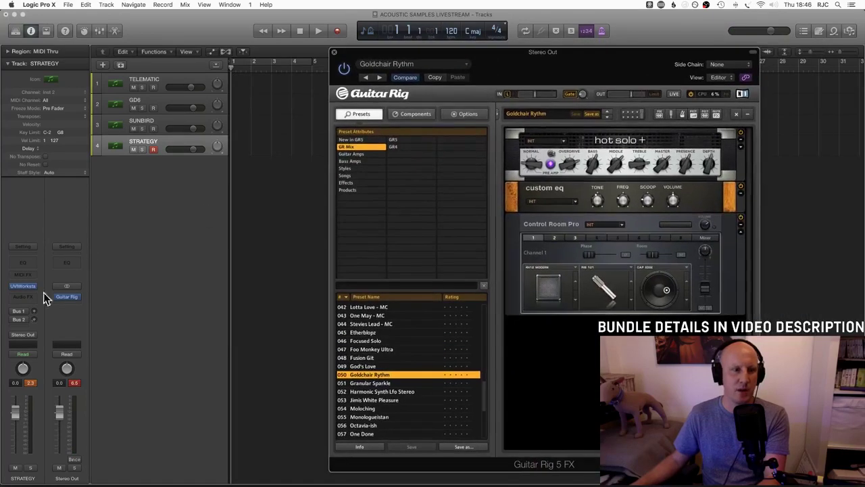
Step: Set the Strategy guitar's UVI Workstation Play Mode to Chord
{"action": "left_click", "coordinate": [24, 286]}
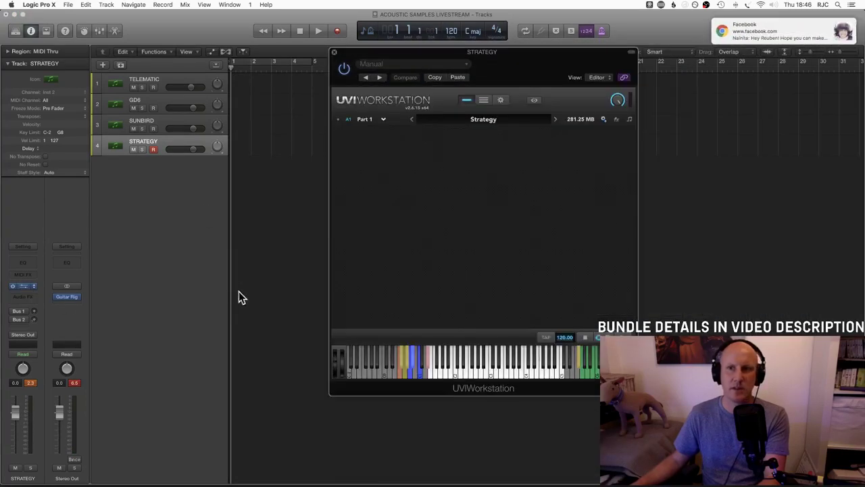
{"action": "left_click", "coordinate": [845, 30]}
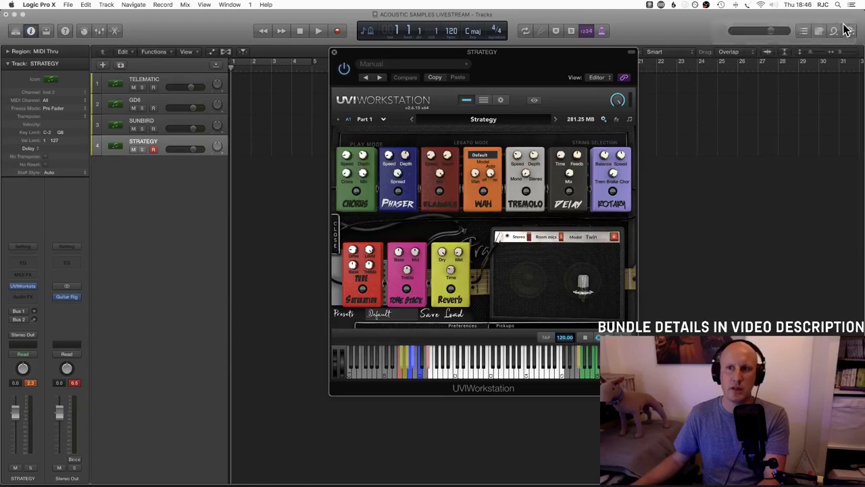
{"action": "left_click", "coordinate": [336, 236]}
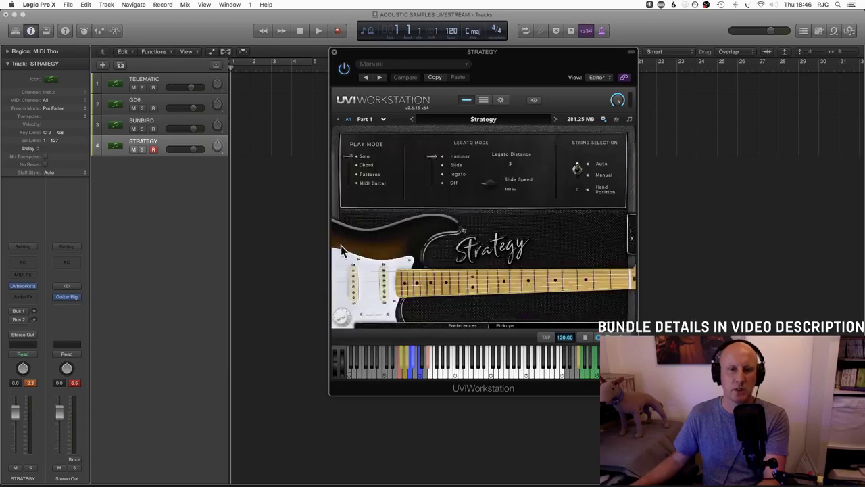
{"action": "left_click", "coordinate": [349, 165]}
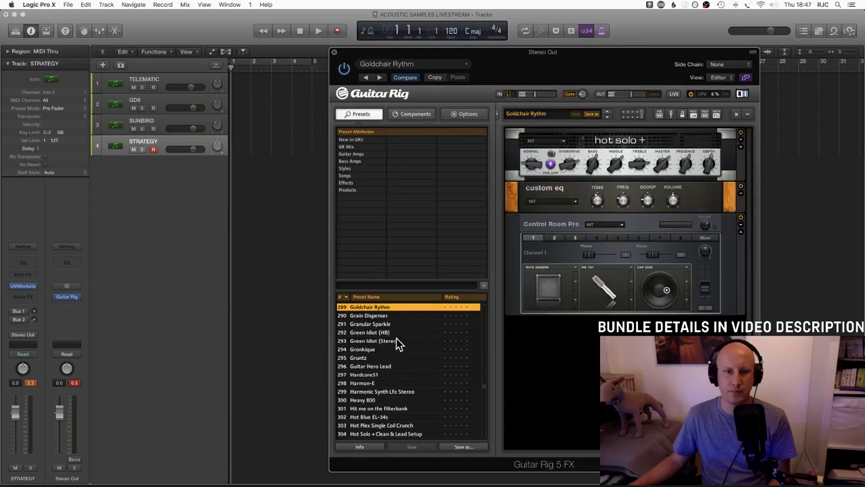
Step: Audition Green Idiot (Stereo), Green Idiot (HB) and Granular Sparkle, keep RTM2 Power, and close Guitar Rig
{"action": "left_click", "coordinate": [385, 341]}
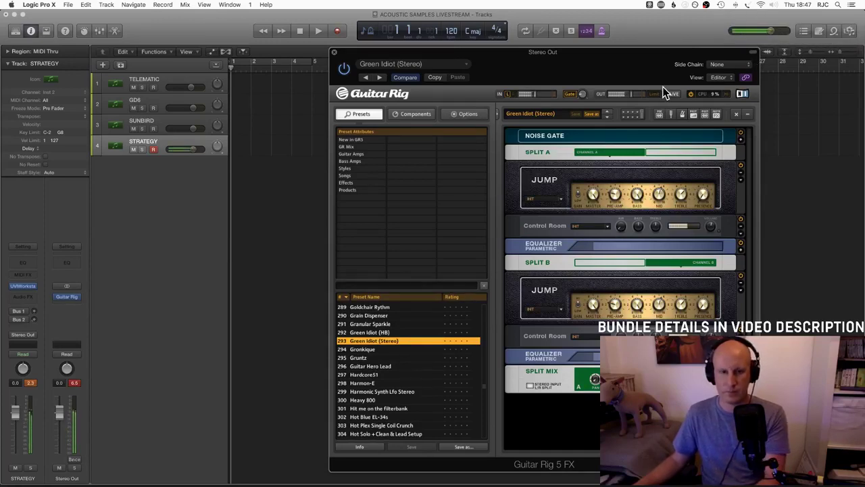
{"action": "left_click", "coordinate": [395, 332]}
{"action": "left_click", "coordinate": [383, 324]}
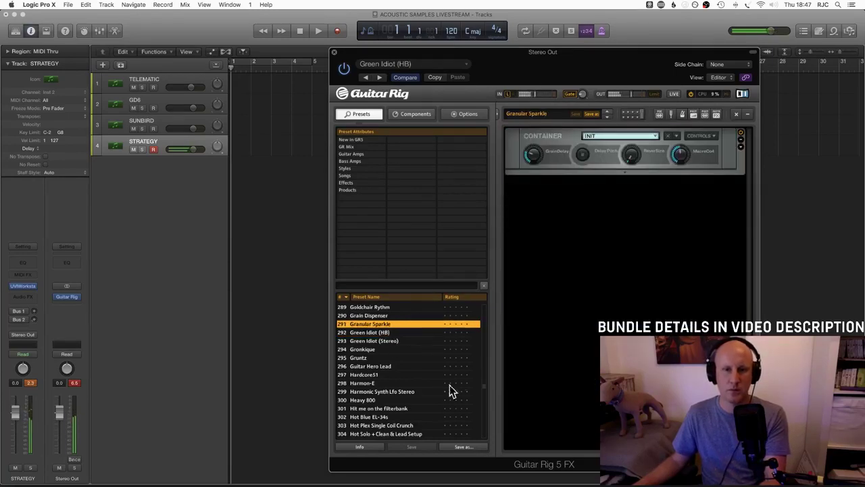
{"action": "left_click_drag", "start_coordinate": [483, 385], "coordinate": [484, 410]}
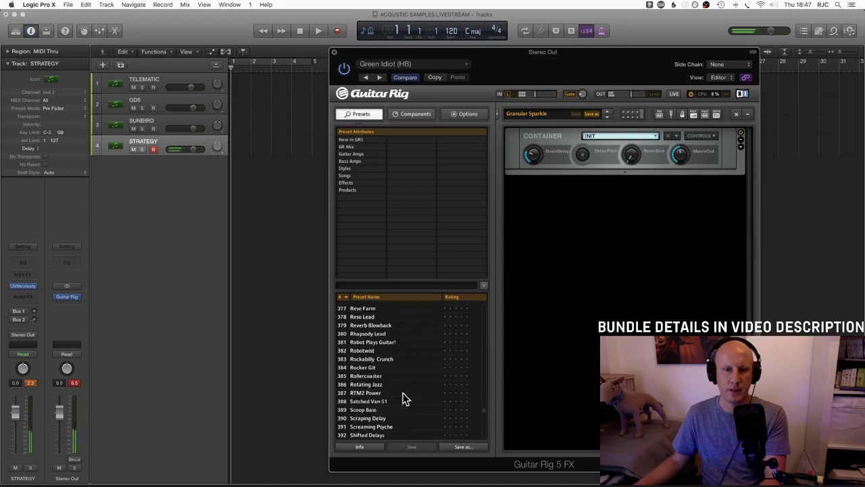
{"action": "left_click", "coordinate": [390, 393]}
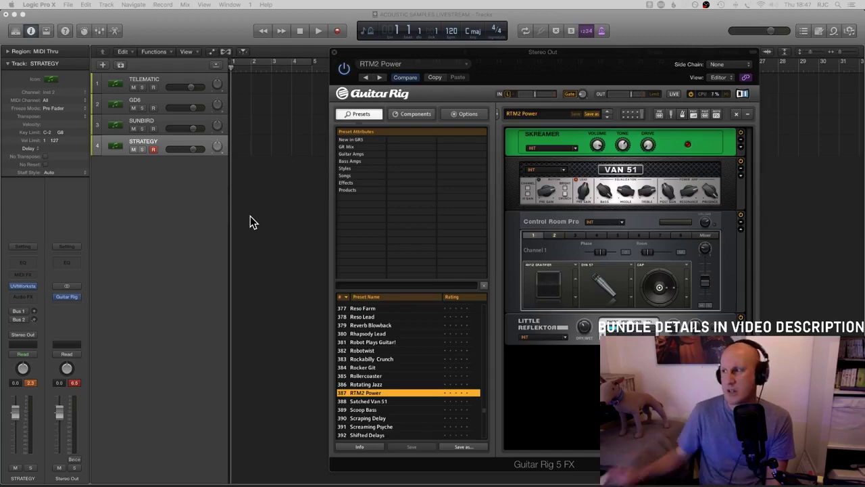
{"action": "left_click_drag", "start_coordinate": [407, 58], "coordinate": [313, 65]}
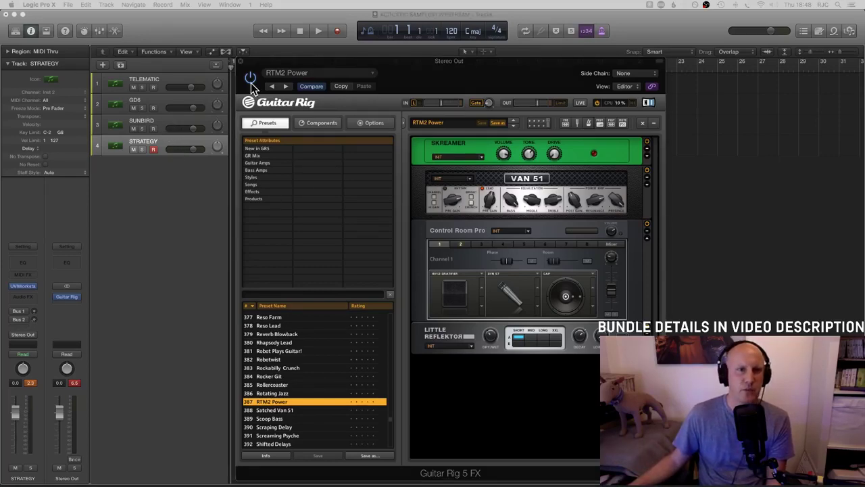
{"action": "left_click", "coordinate": [240, 61]}
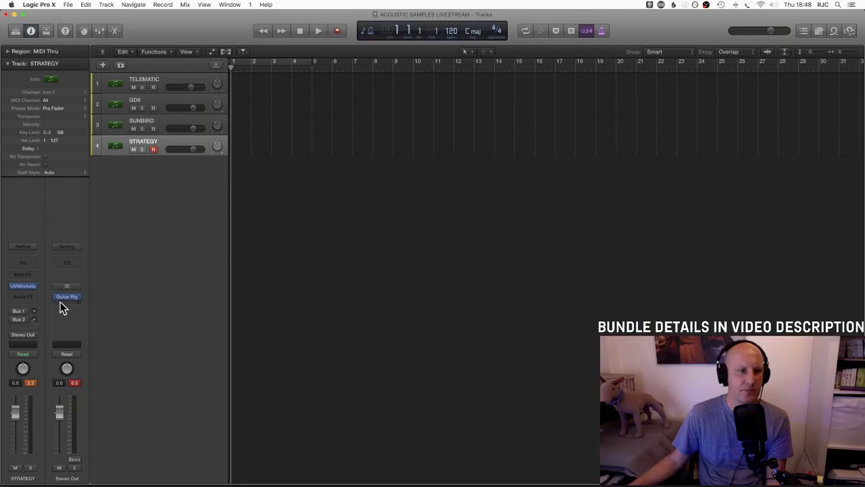
Step: Open the SUNBIRD track's UVI Workstation instrument and center its window
{"action": "left_click", "coordinate": [153, 123]}
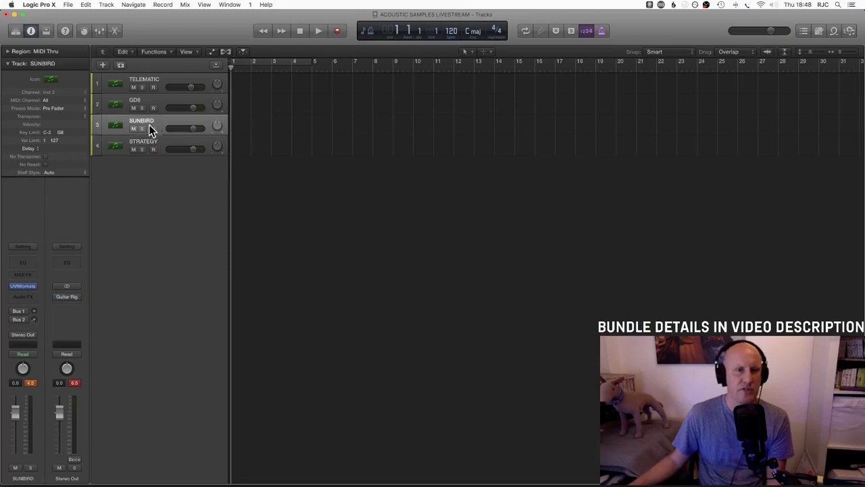
{"action": "left_click", "coordinate": [24, 288]}
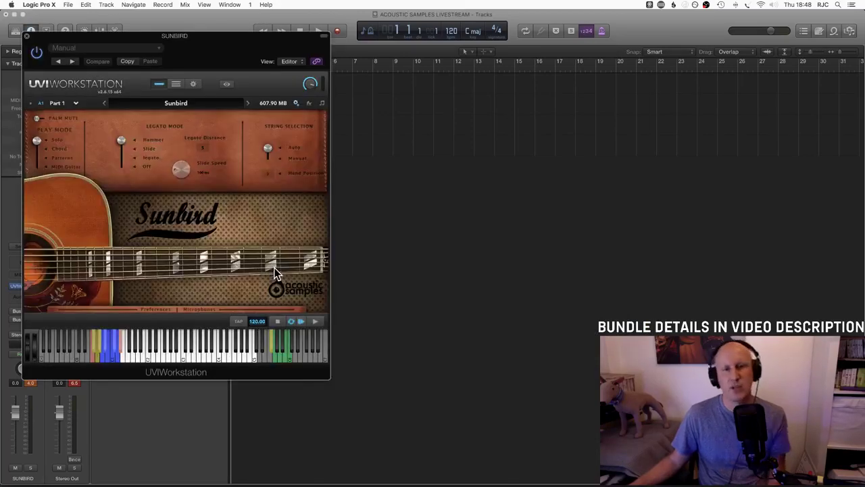
{"action": "left_click_drag", "start_coordinate": [178, 35], "coordinate": [396, 98]}
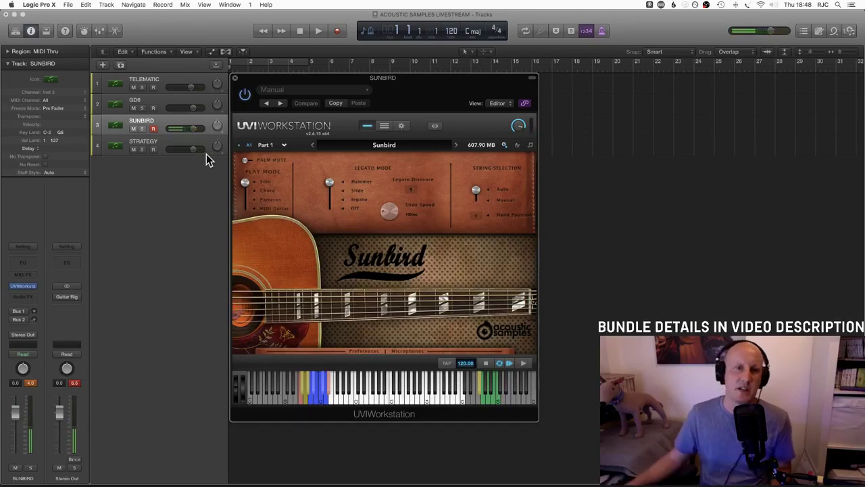
Step: Read the Sunbird soundbank description, then switch to the GD6 track's GD-6 Acoustic GuitarV2
{"action": "left_click", "coordinate": [383, 145]}
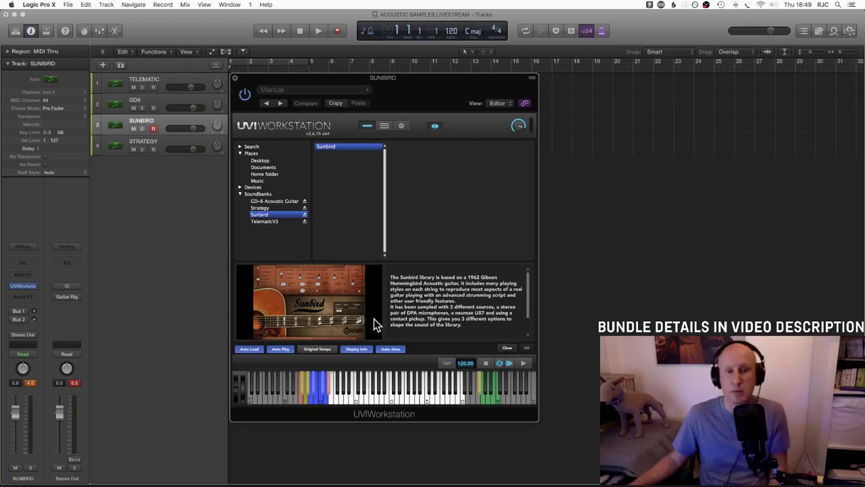
{"action": "left_click", "coordinate": [162, 100]}
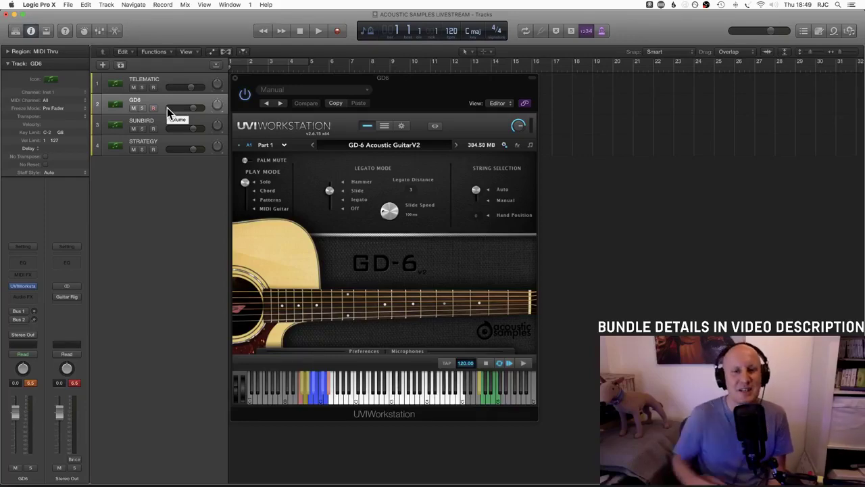
Step: Change GD-6 Legato Mode from Slide to Legato, then select the TELEMATIC track
{"action": "left_click_drag", "start_coordinate": [330, 193], "coordinate": [329, 200]}
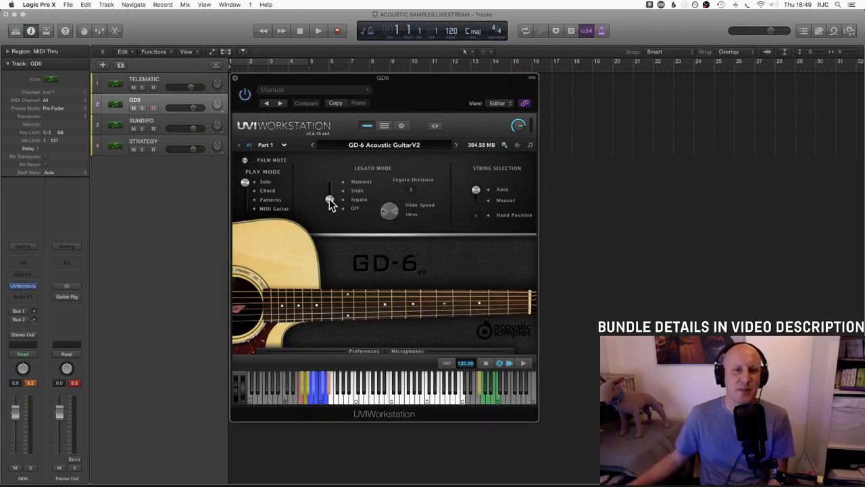
{"action": "left_click", "coordinate": [176, 79]}
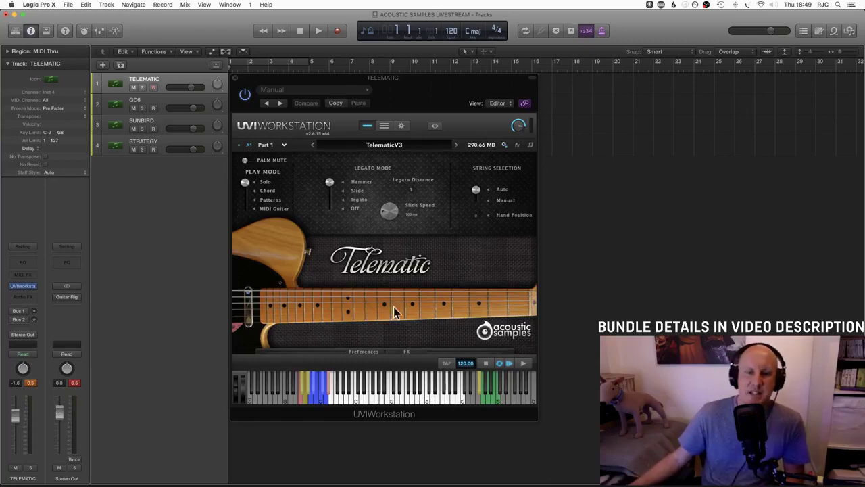
{"action": "left_click", "coordinate": [387, 351]}
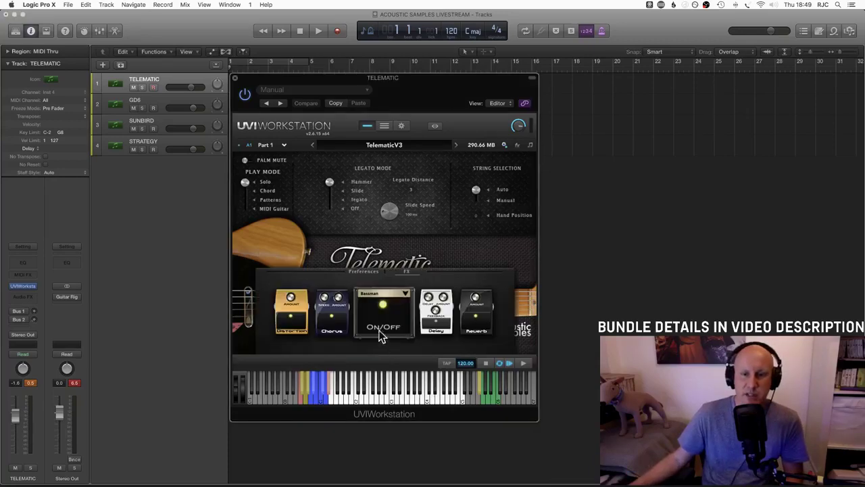
{"action": "left_click", "coordinate": [373, 273]}
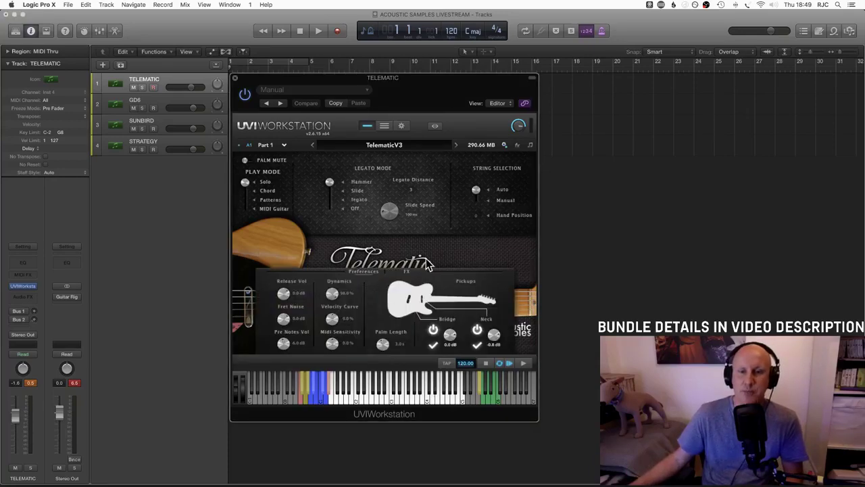
{"action": "left_click", "coordinate": [365, 272]}
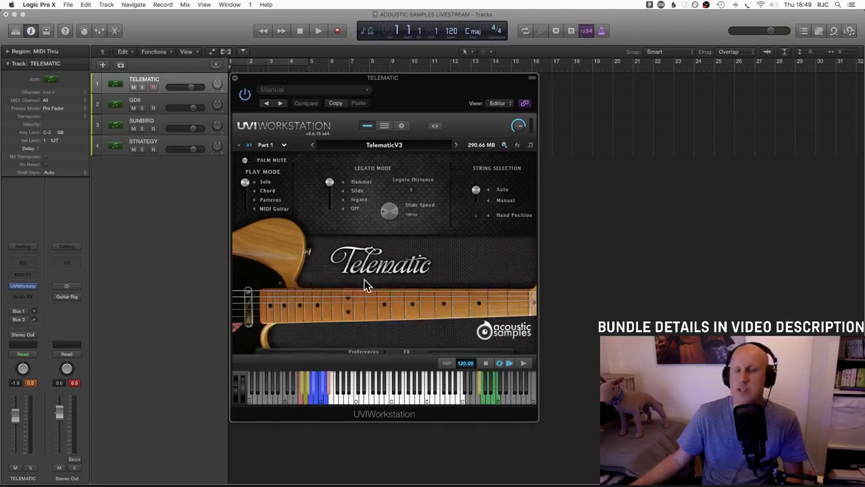